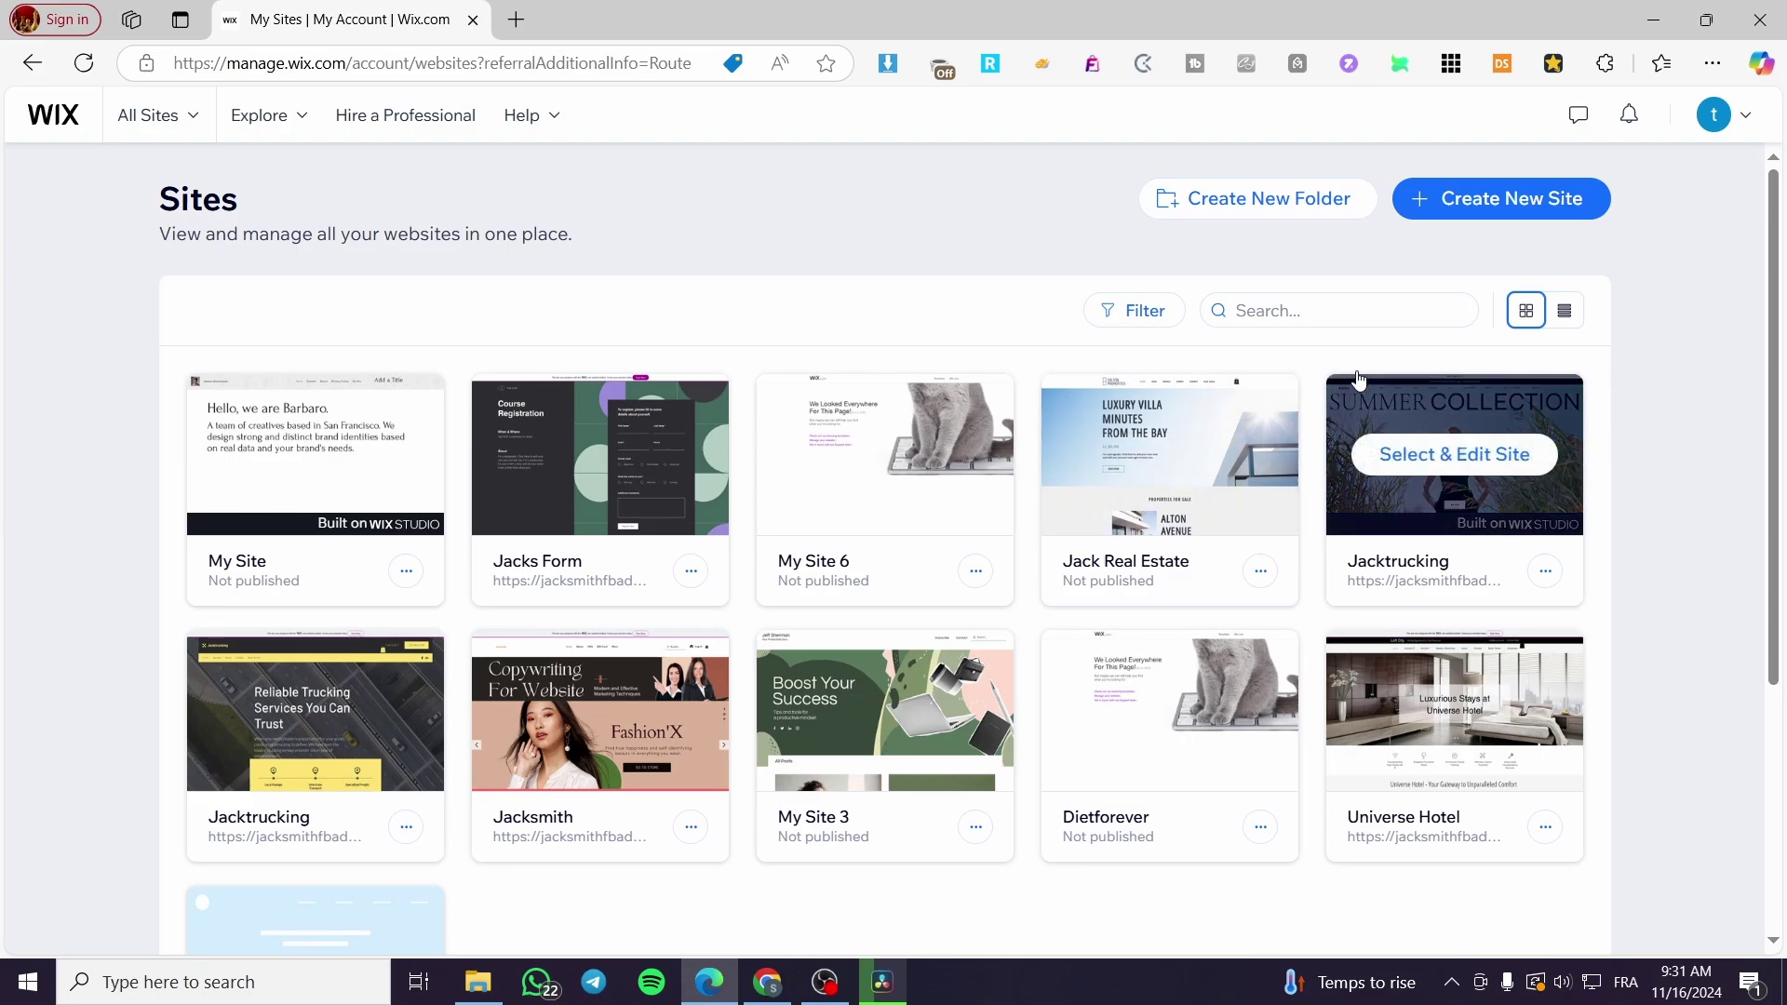
# Step: Open Create New Site in a new browser tab, keeping the Sites list open
pyautogui.rightClick(1497, 206)
pyautogui.click(1501, 227)
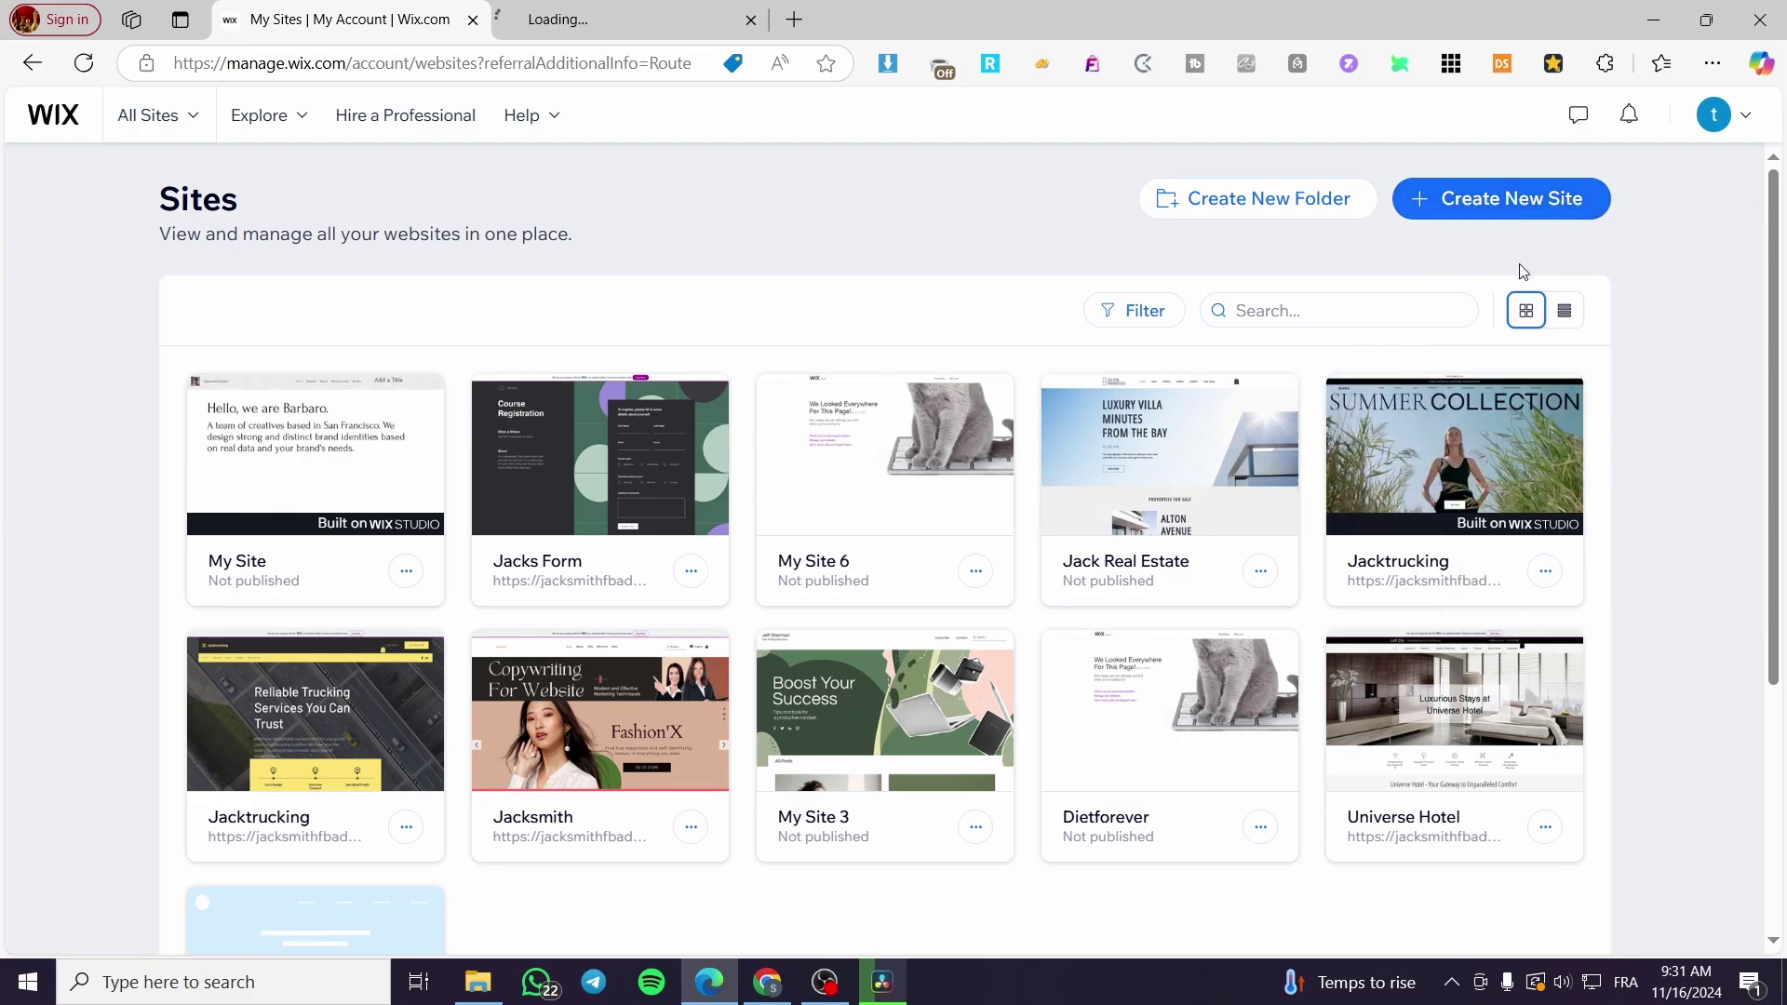
# Step: In the new tab, choose to build the site with the Wix Editor instead of Wix Studio
pyautogui.click(562, 18)
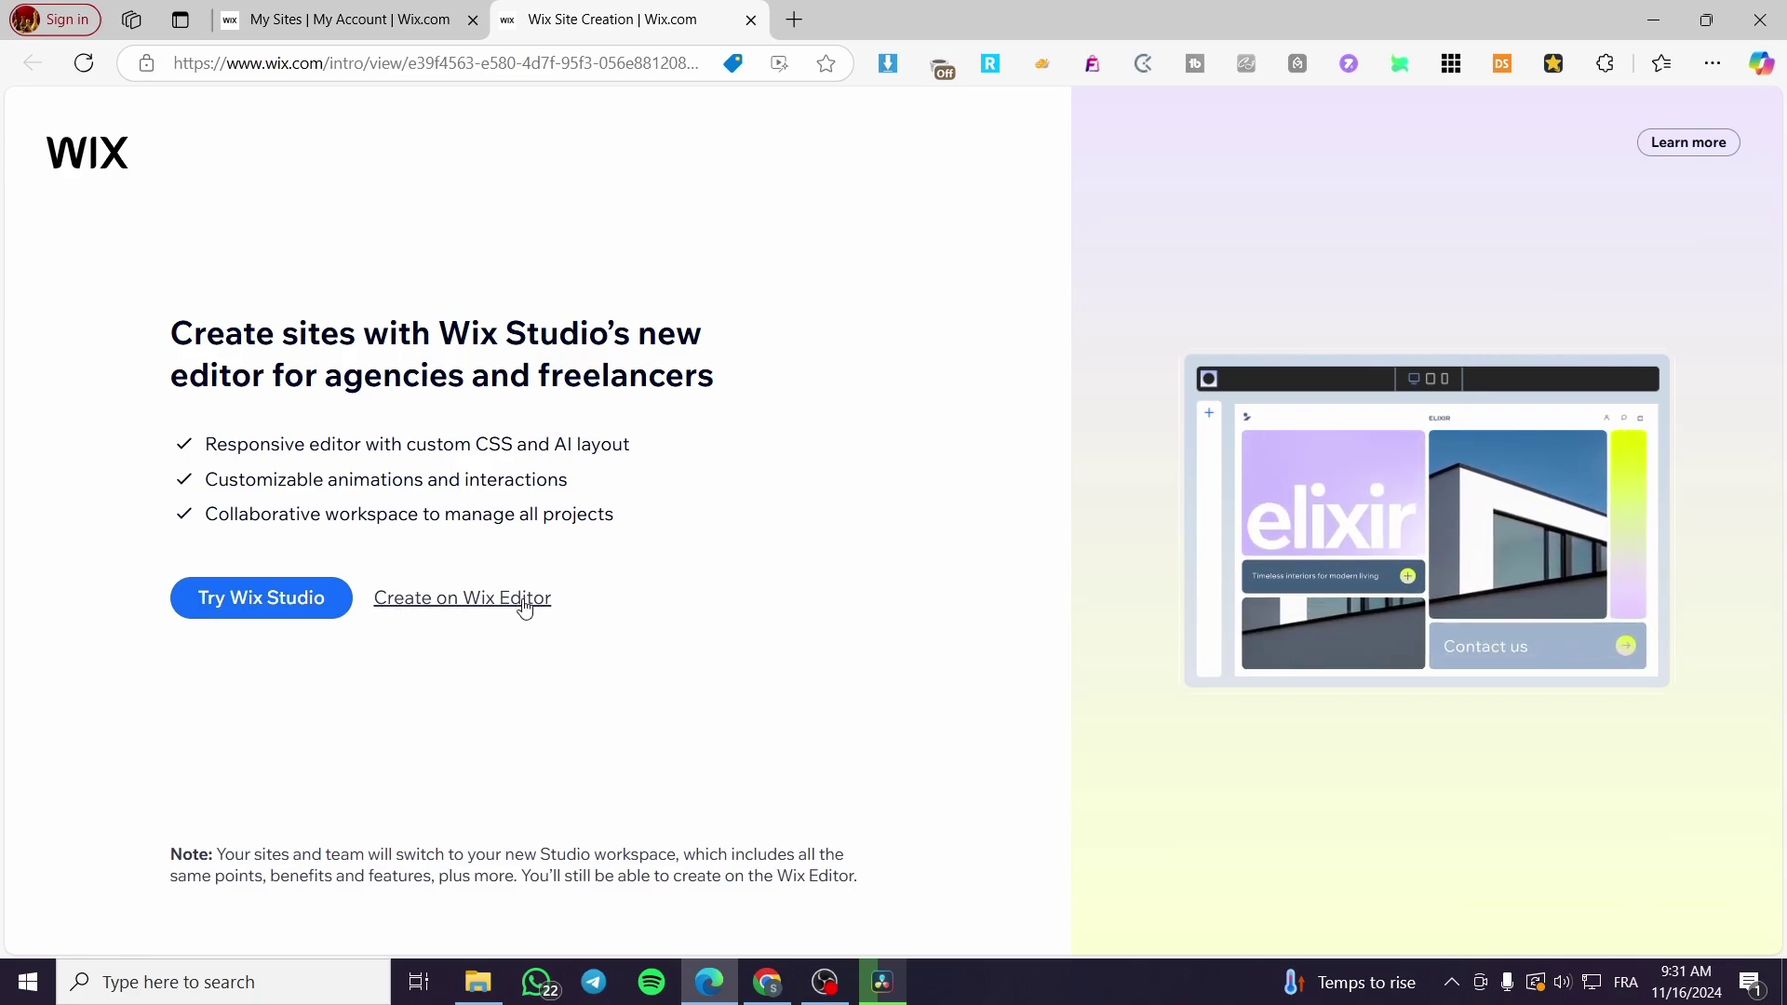
pyautogui.click(477, 607)
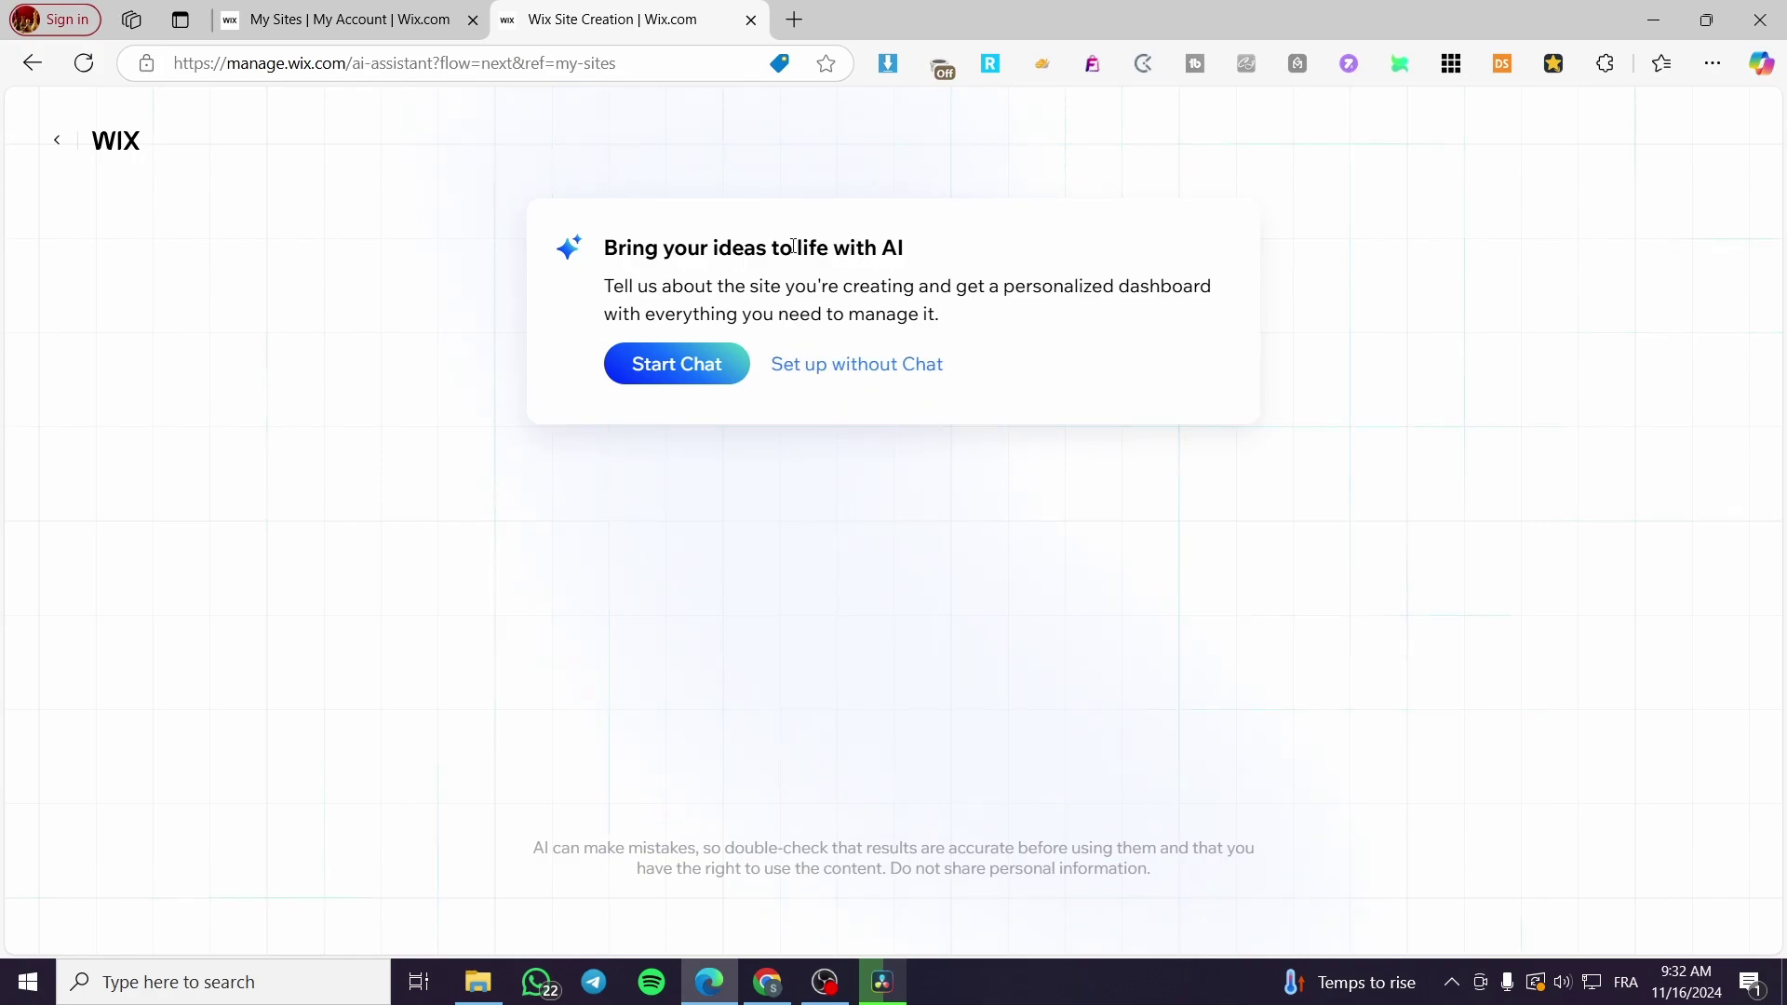
# Step: Skip the AI chat and set the website type to 'Rental Shop' via the search
pyautogui.click(834, 380)
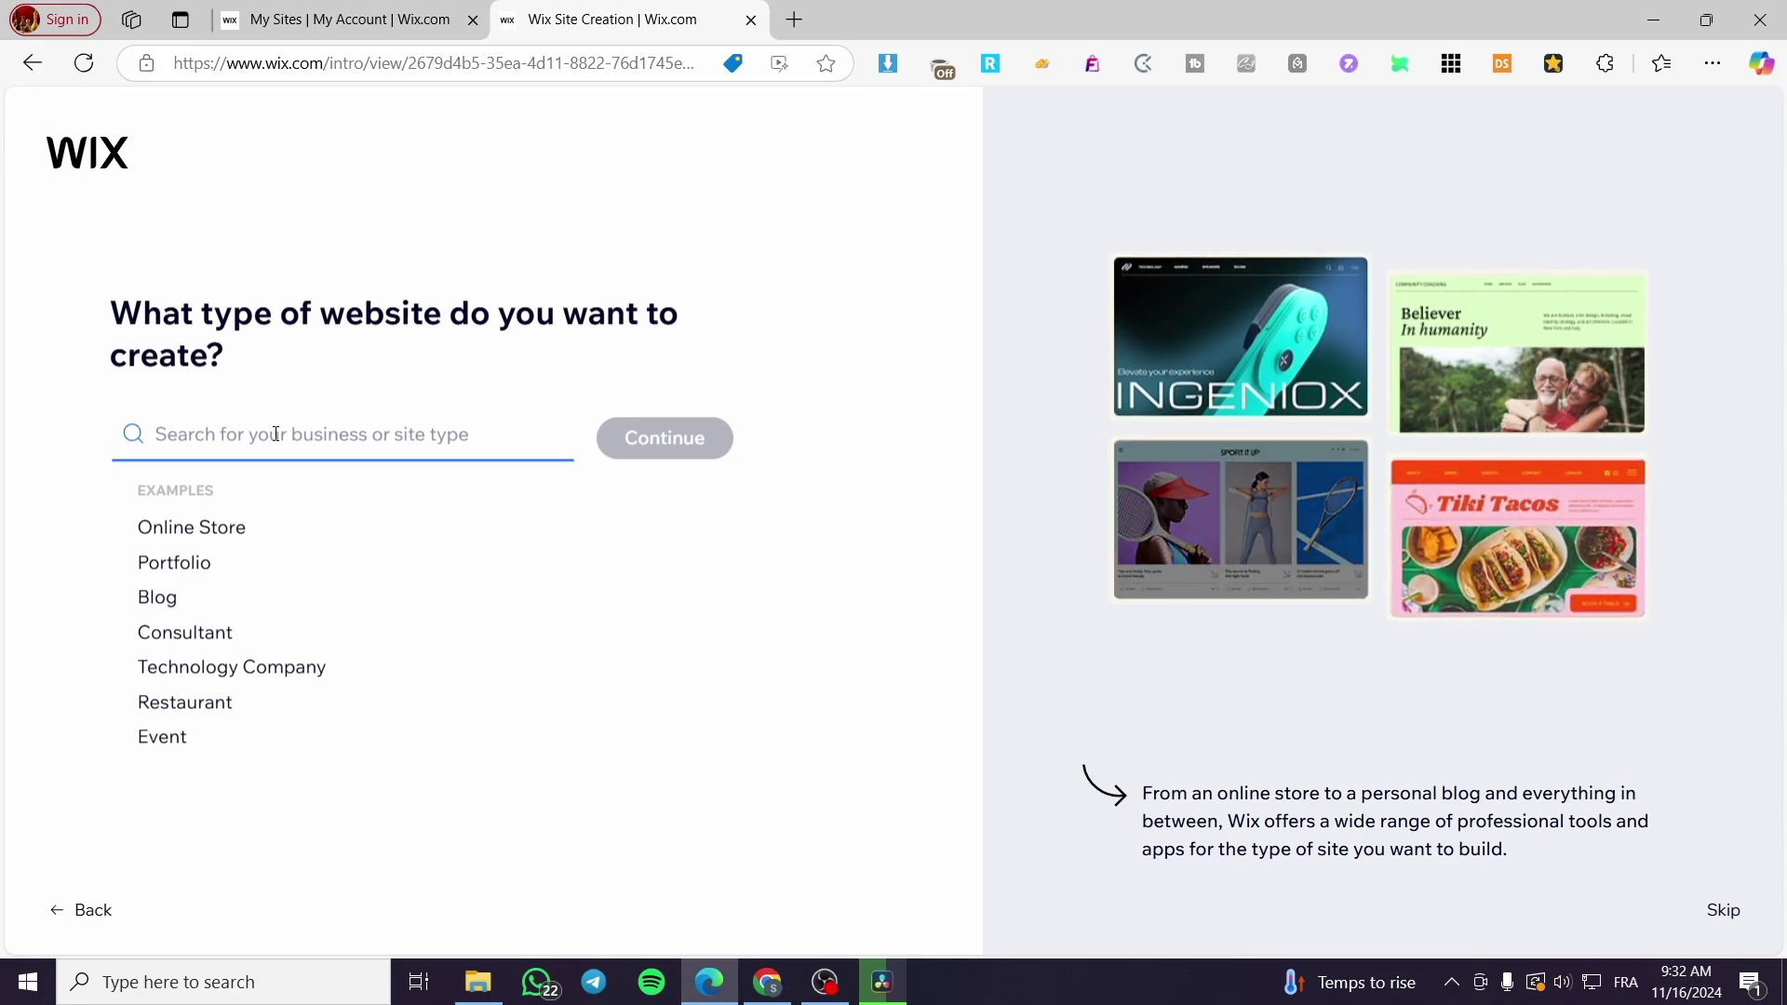
pyautogui.write('Rental')
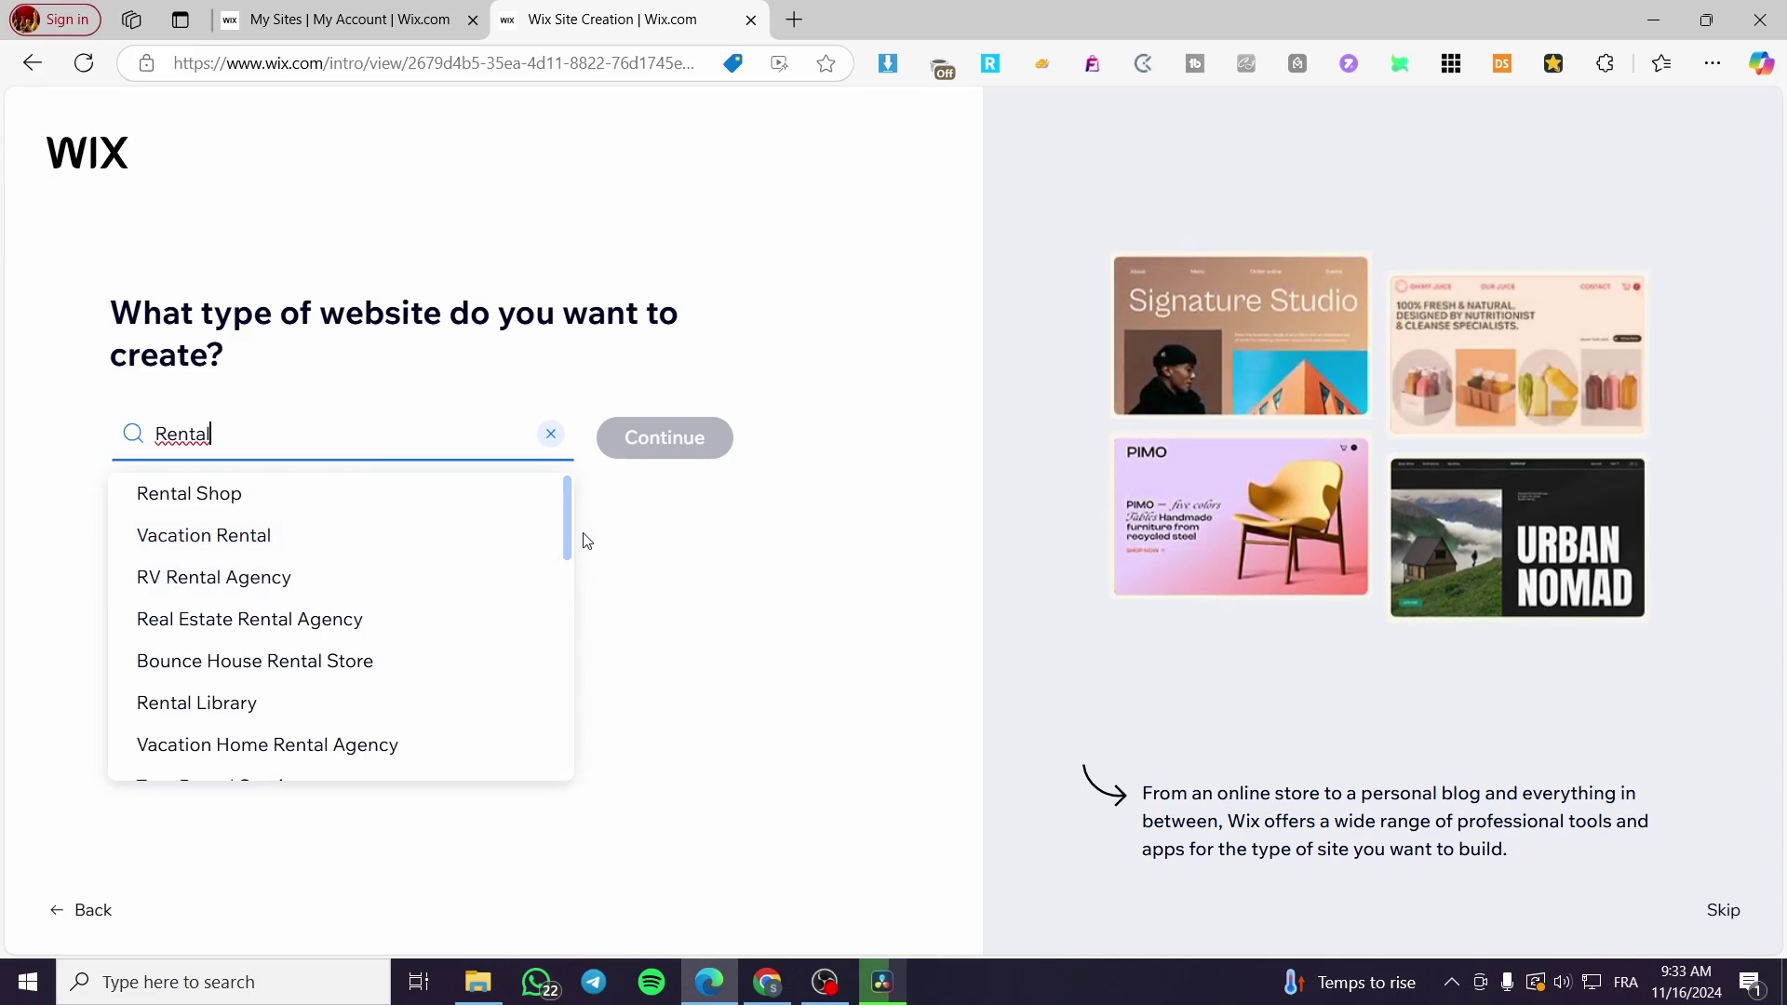
pyautogui.moveTo(571, 518); pyautogui.dragTo(561, 482)
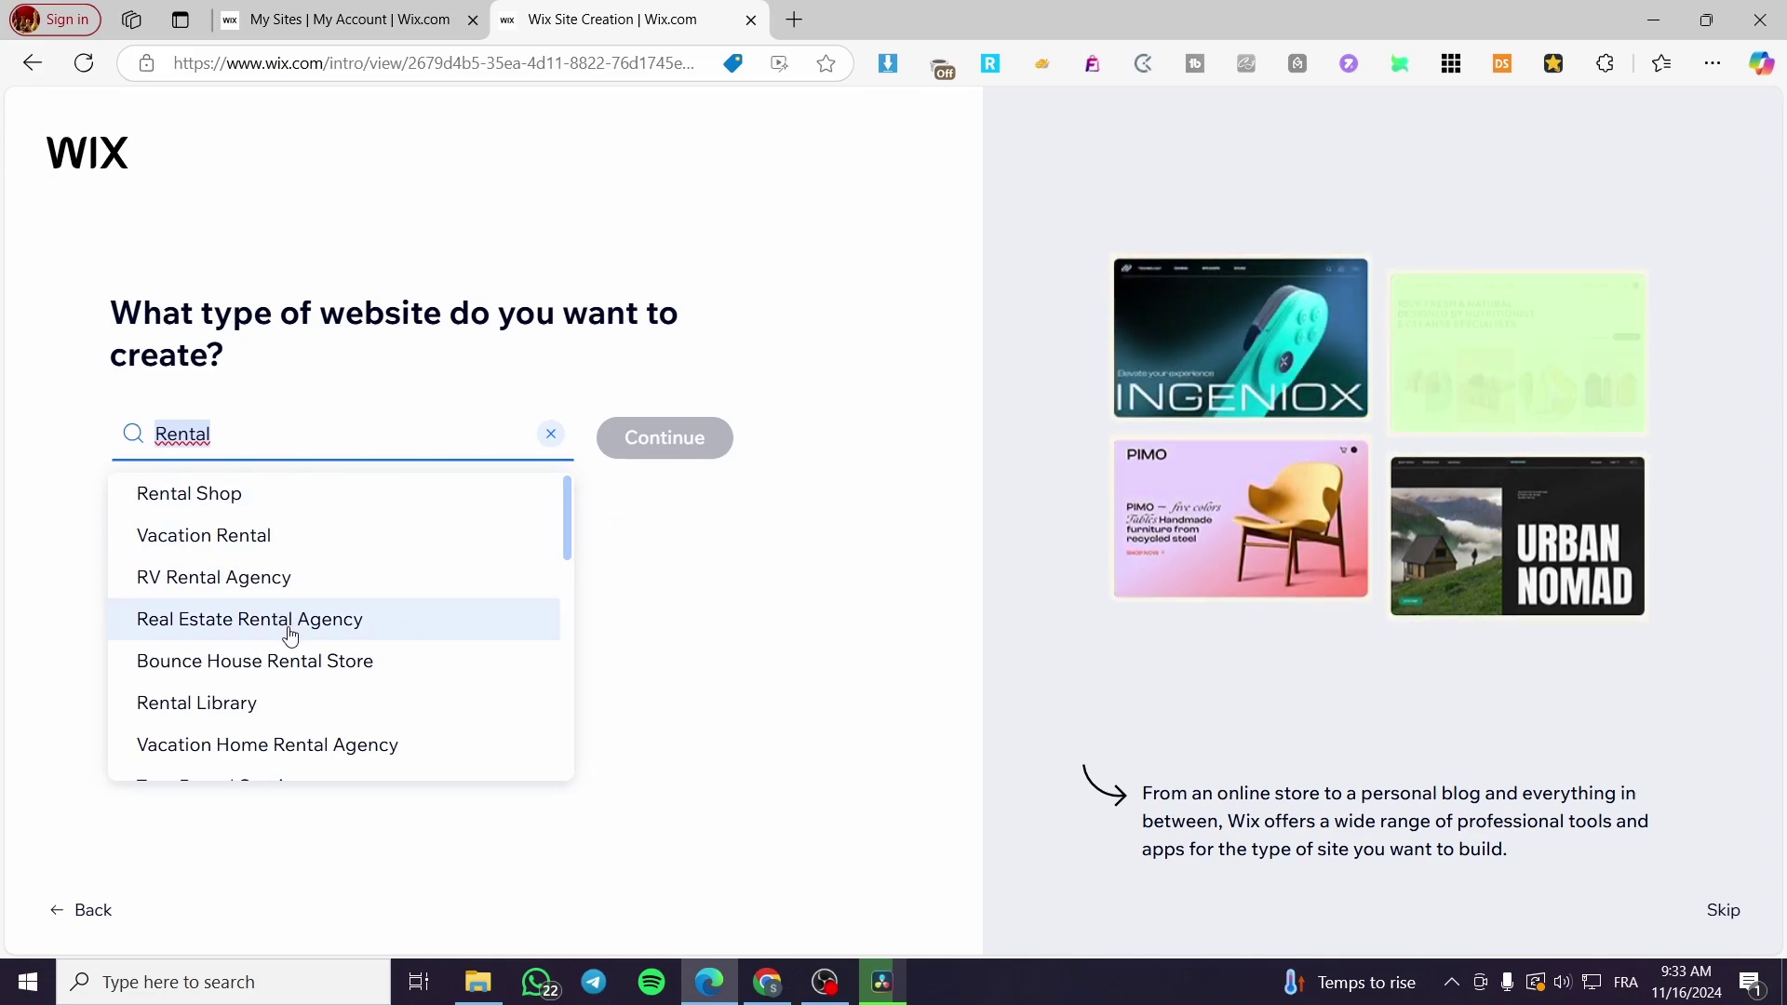
pyautogui.click(277, 509)
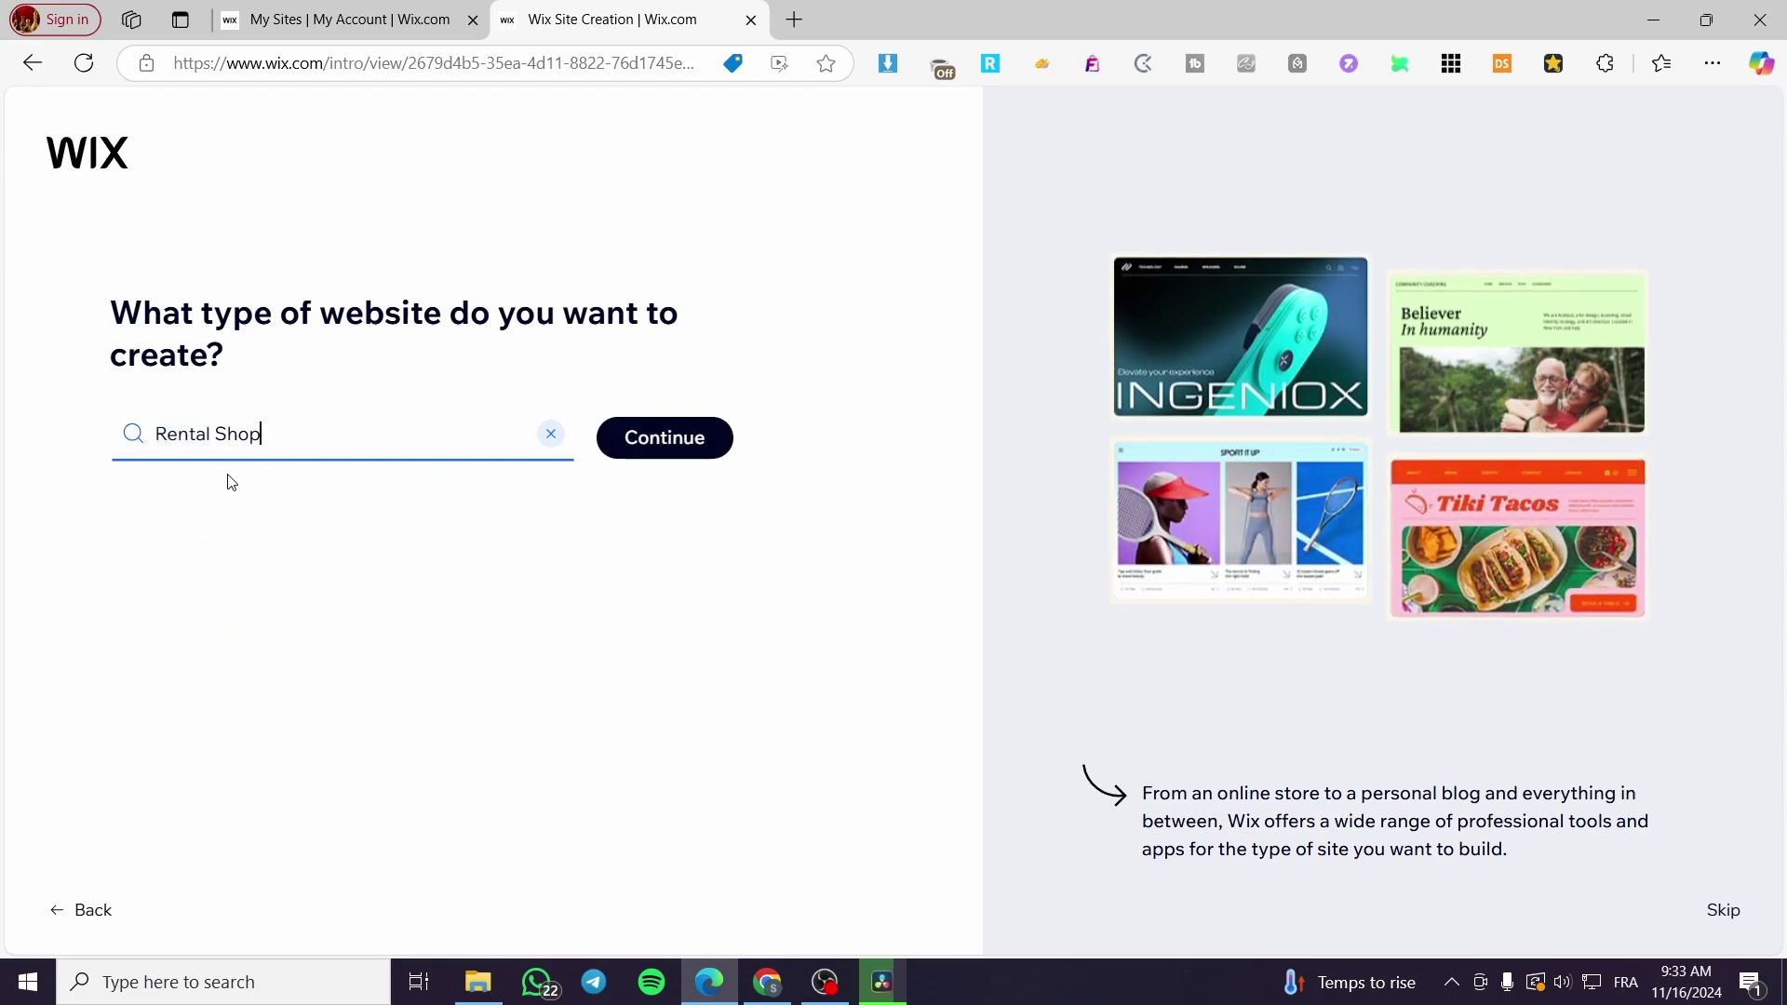
# Step: Confirm Rental Shop and name the store 'Jacks Store Rental'
pyautogui.click(681, 456)
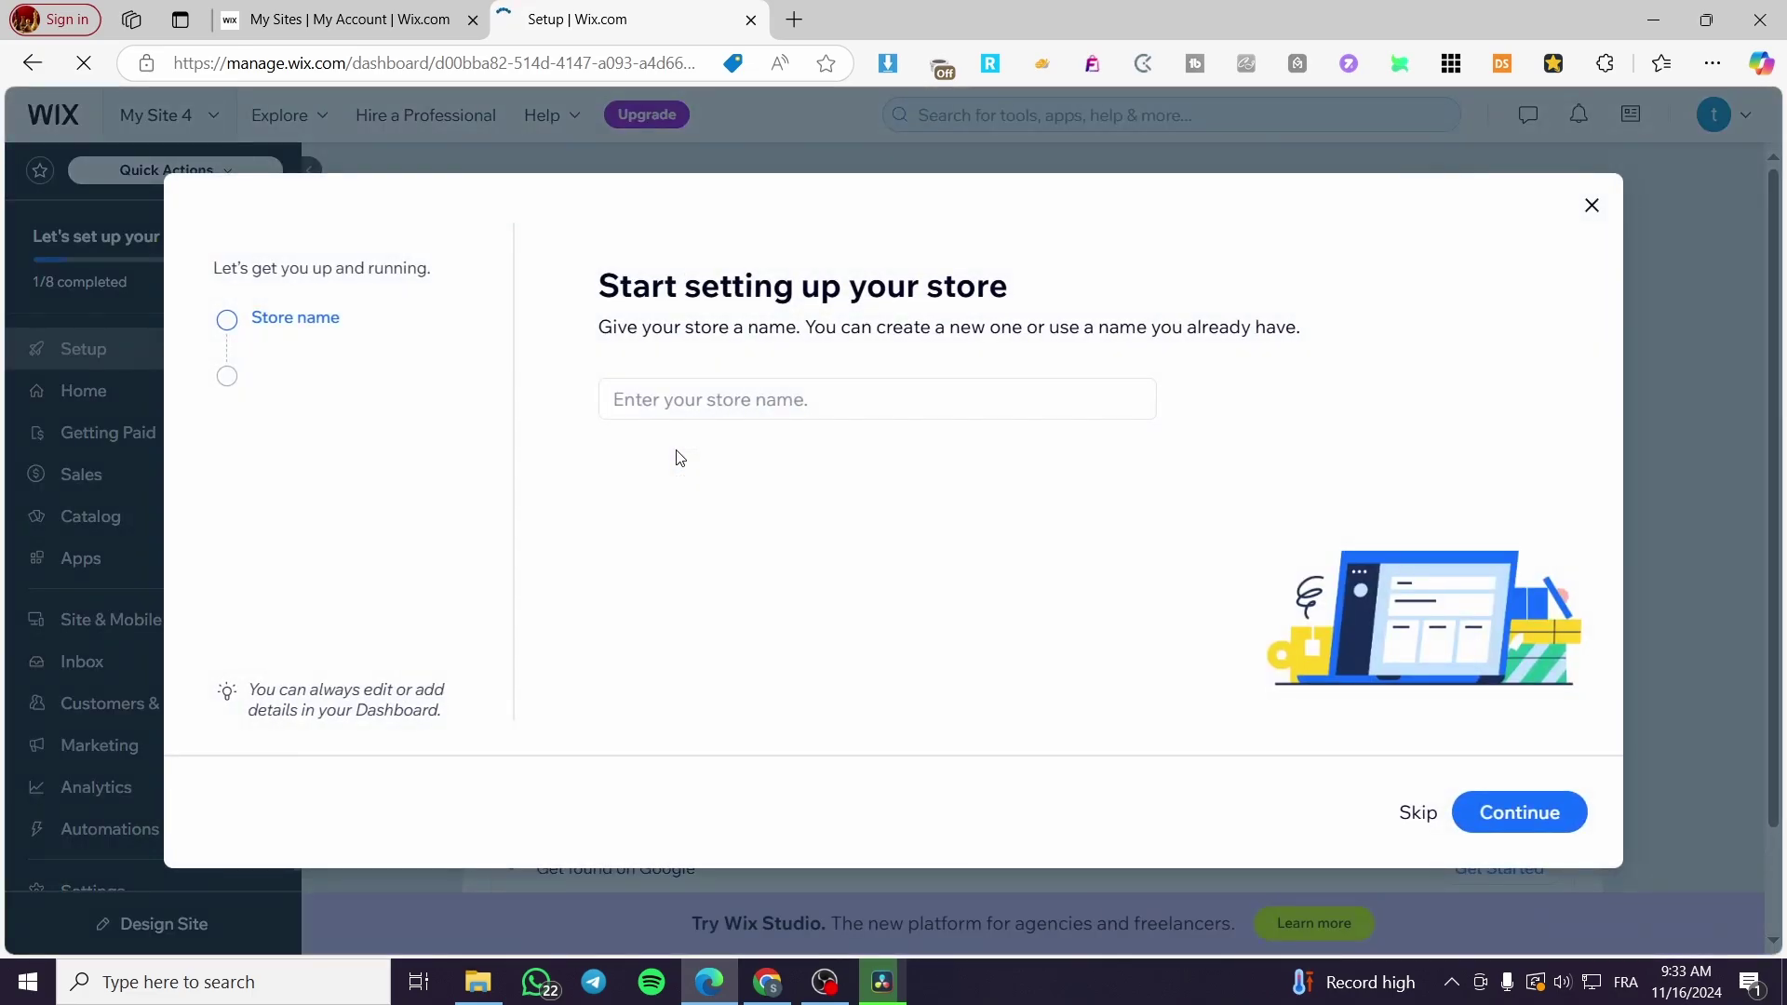
pyautogui.click(763, 403)
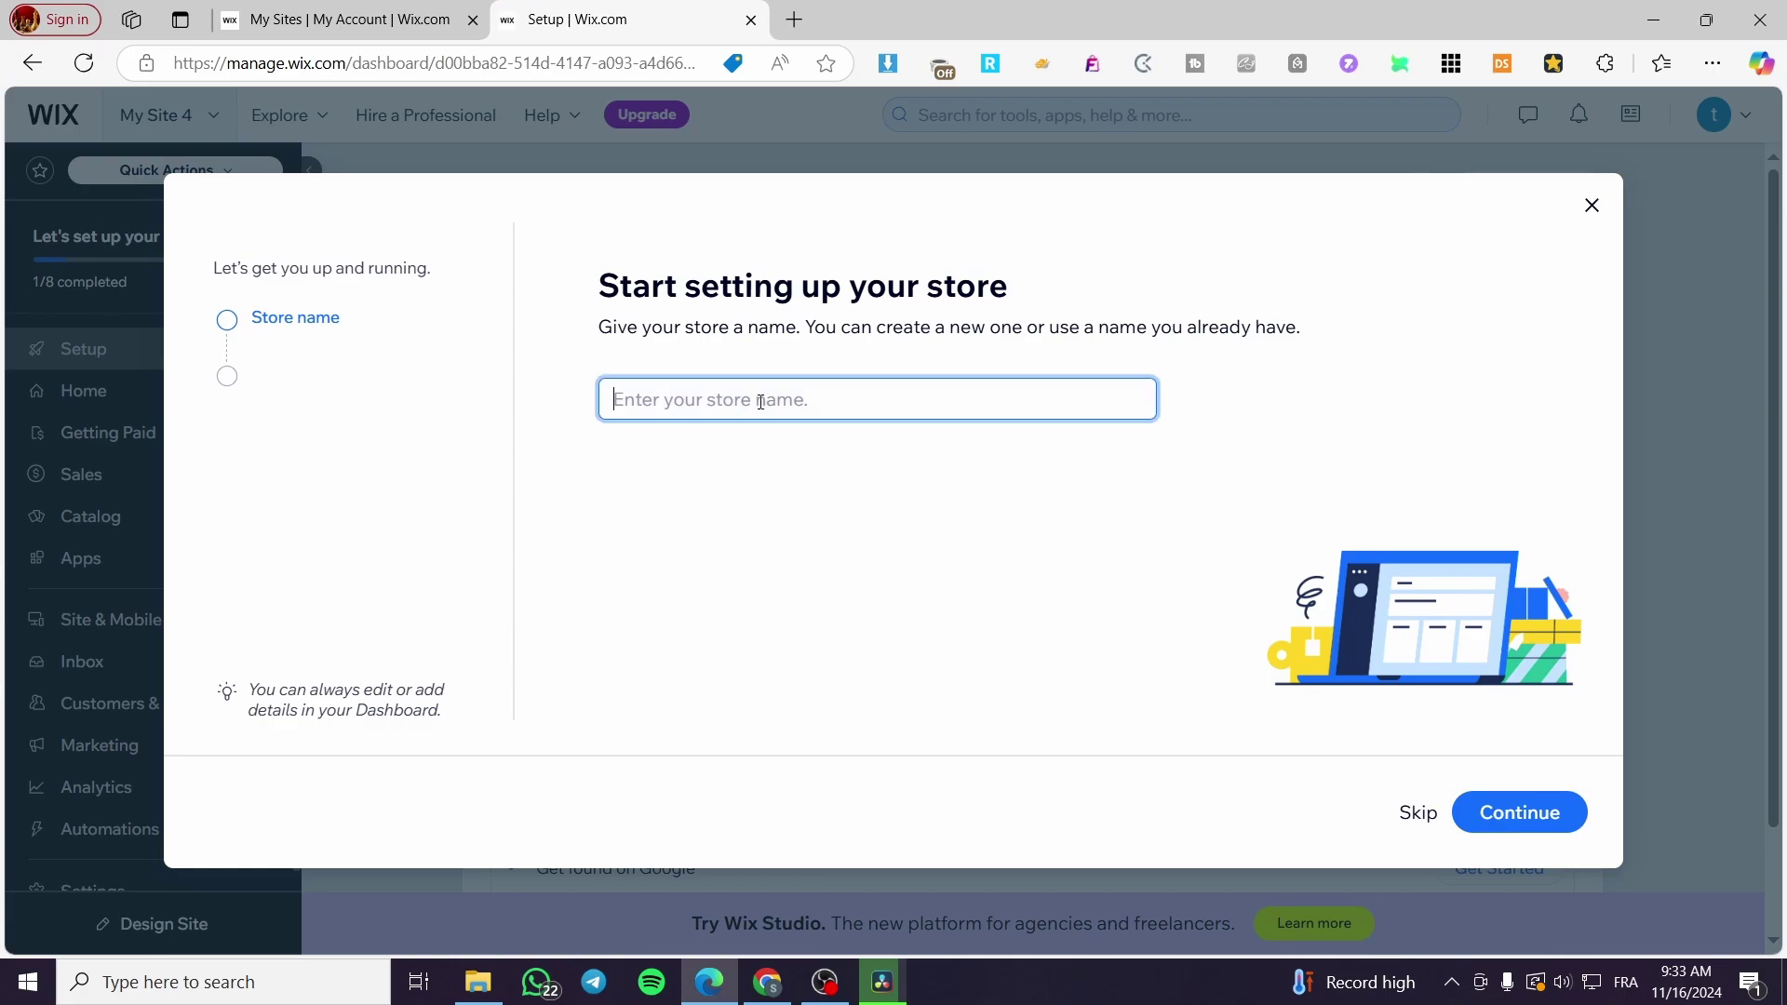
pyautogui.write('Jacks Sotre')
pyautogui.press('BackSpace')
pyautogui.write('tore Rental')
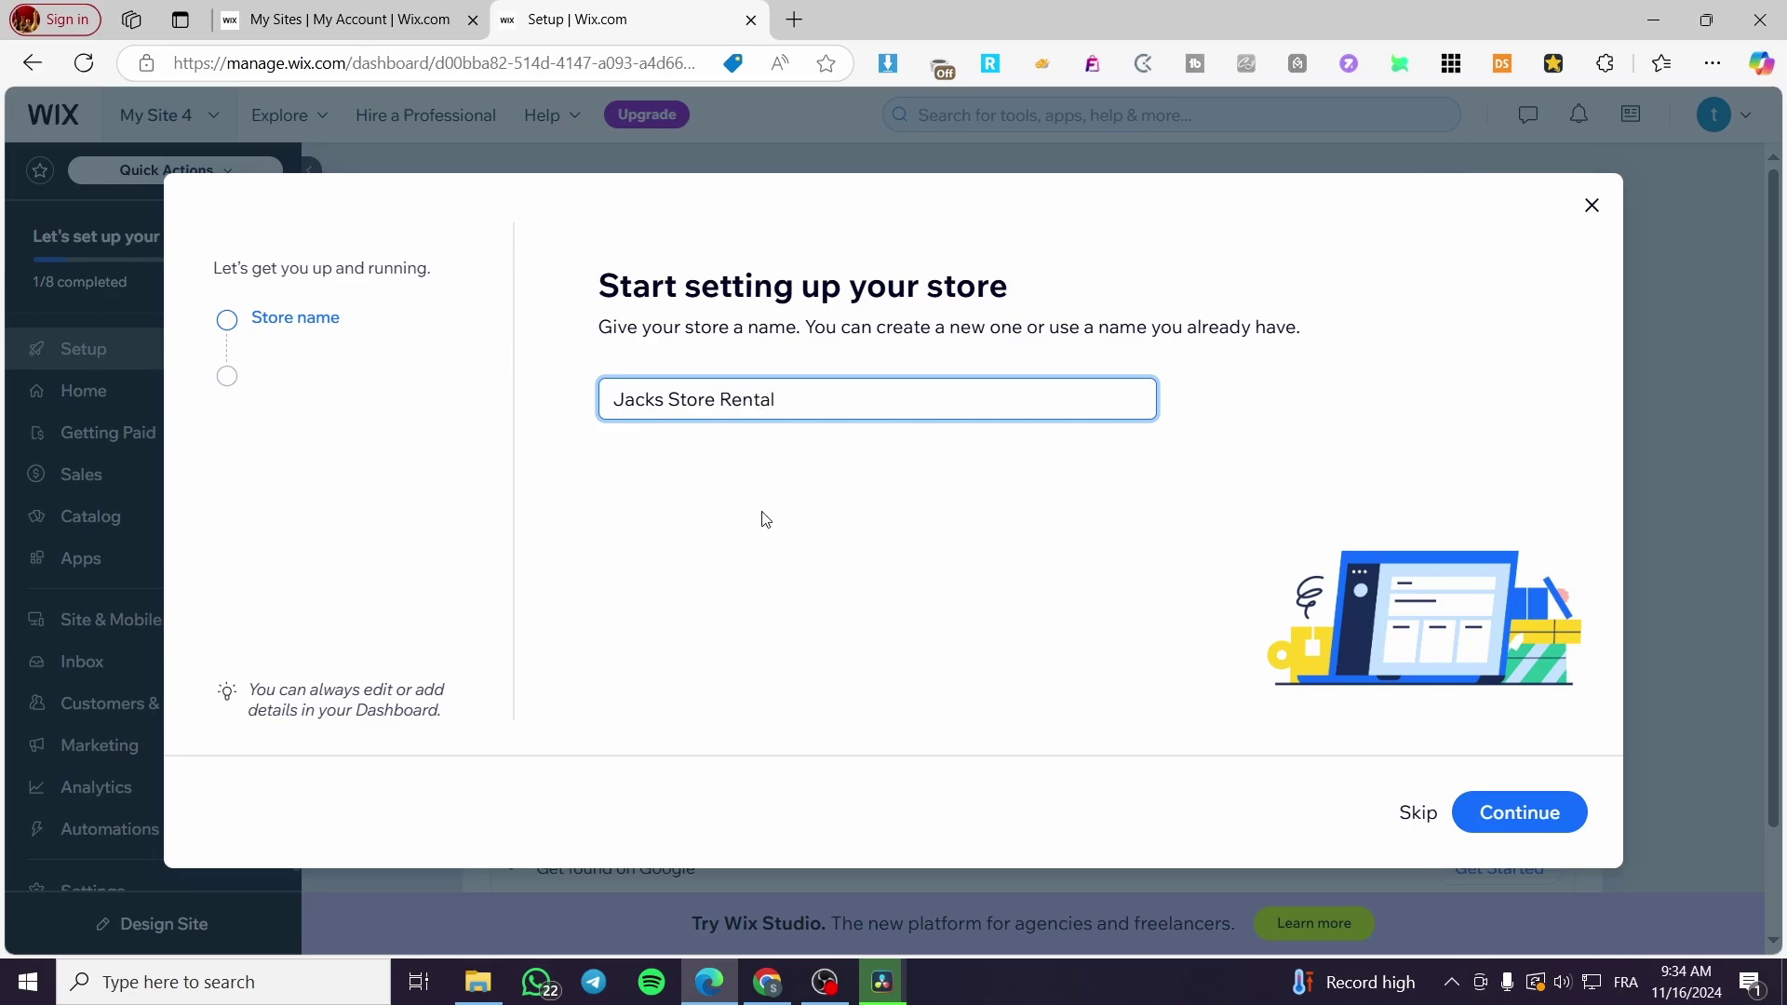
pyautogui.click(1552, 834)
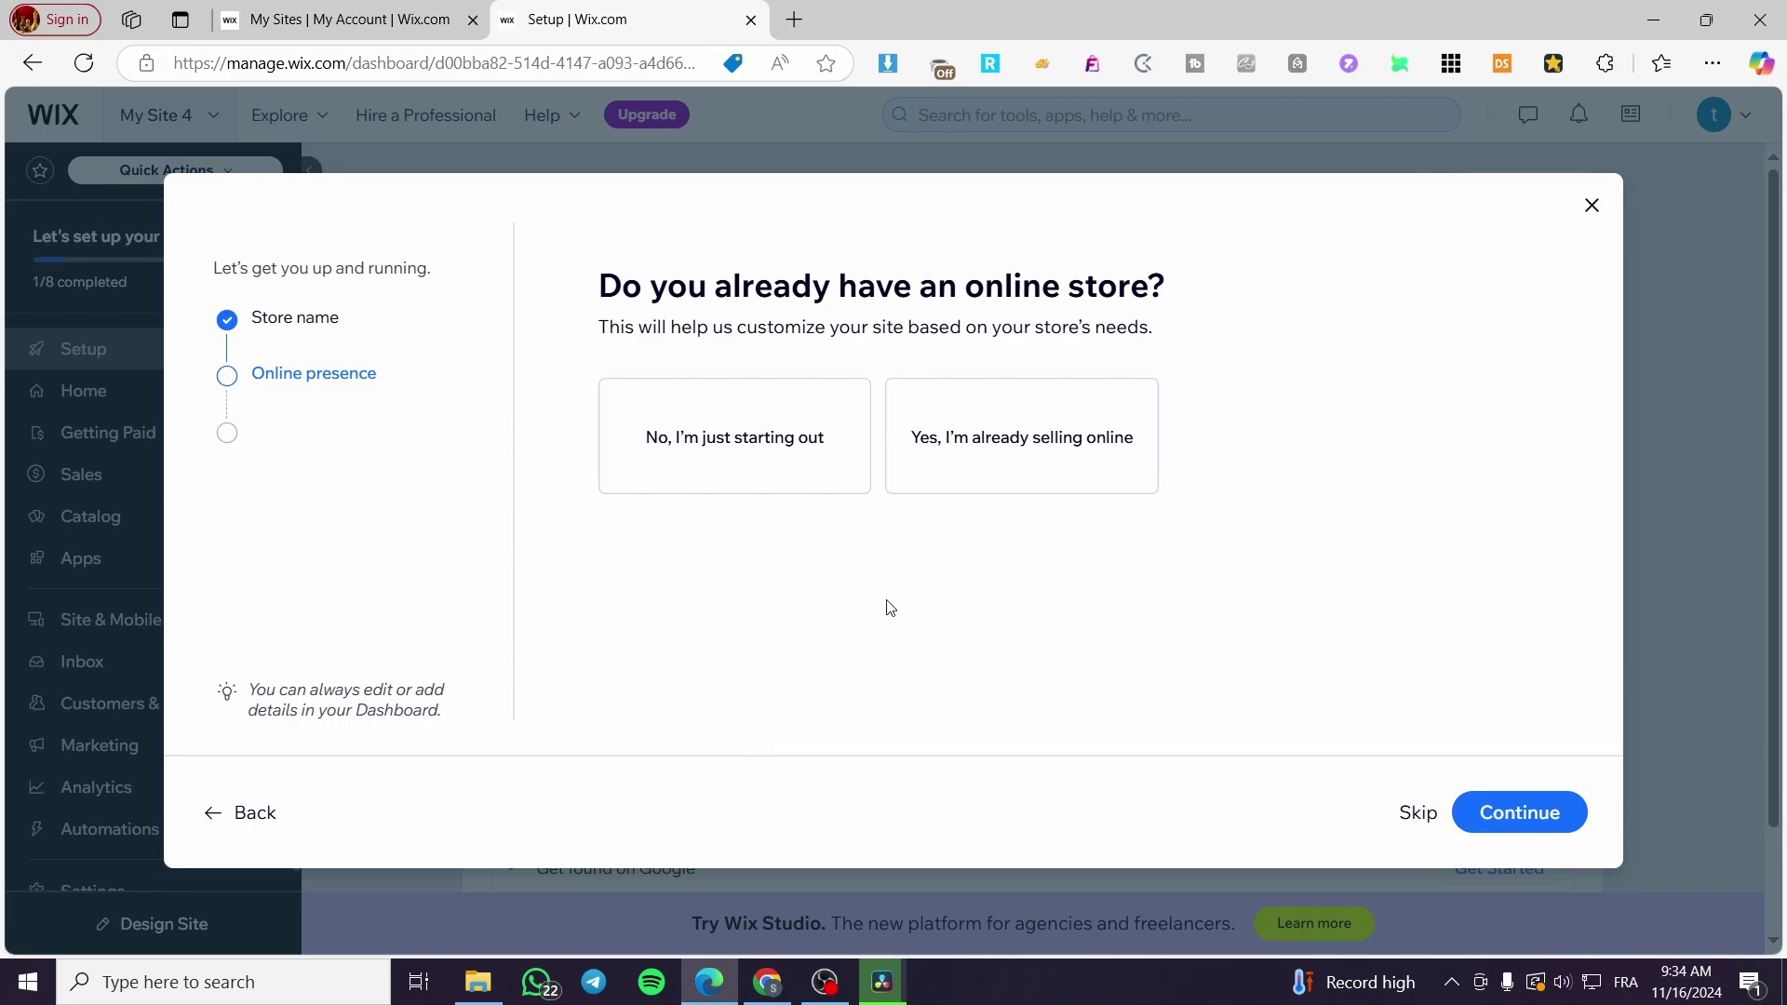
# Step: Answer Yes and Not sure yet, then choose physical and digital products
pyautogui.click(1033, 479)
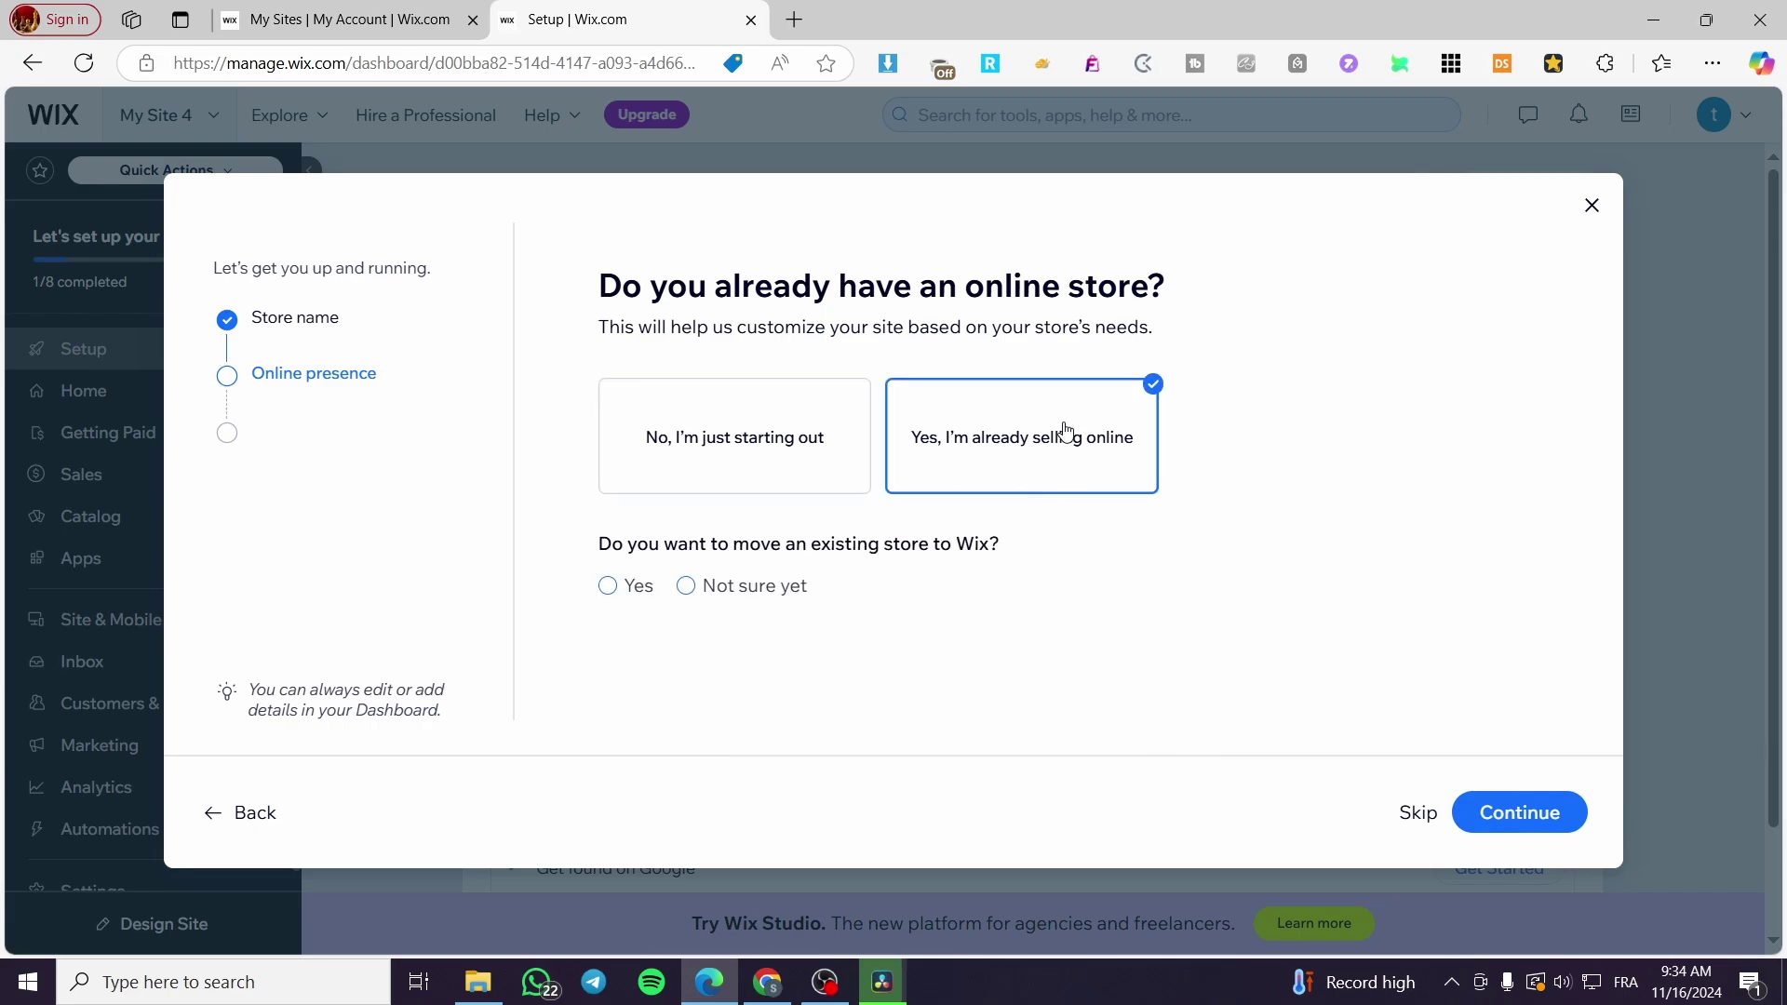
pyautogui.click(772, 588)
pyautogui.click(1514, 821)
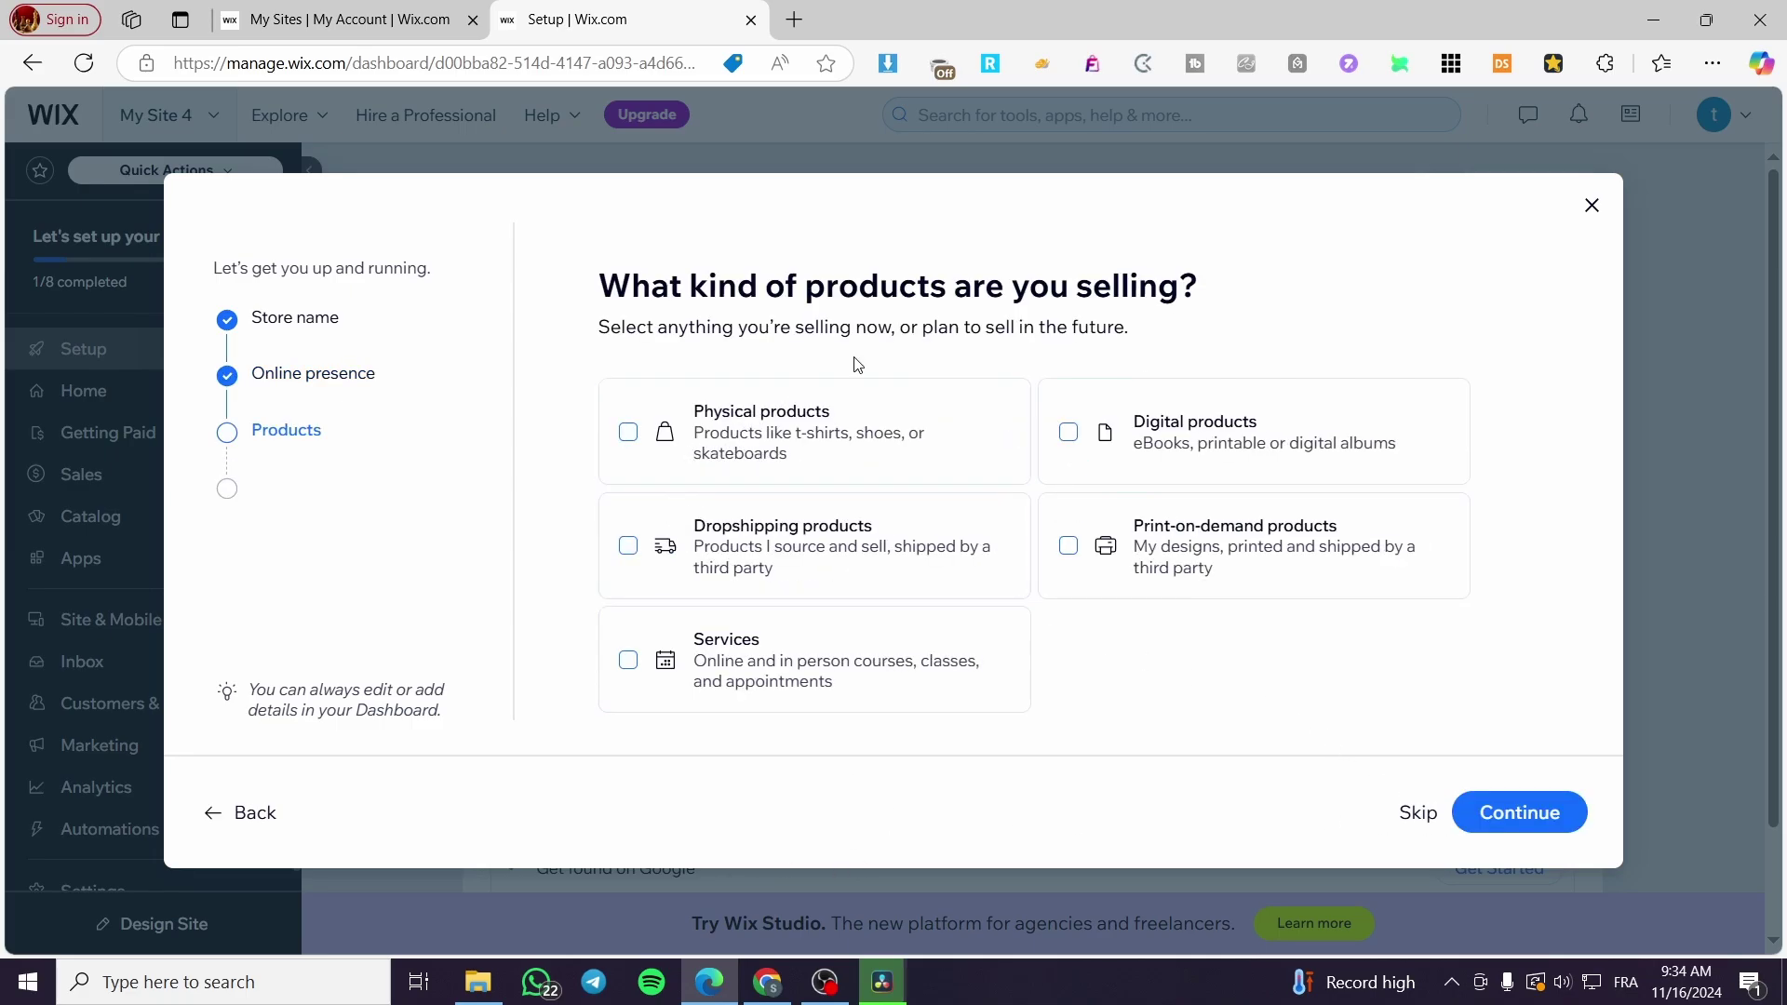
pyautogui.click(629, 433)
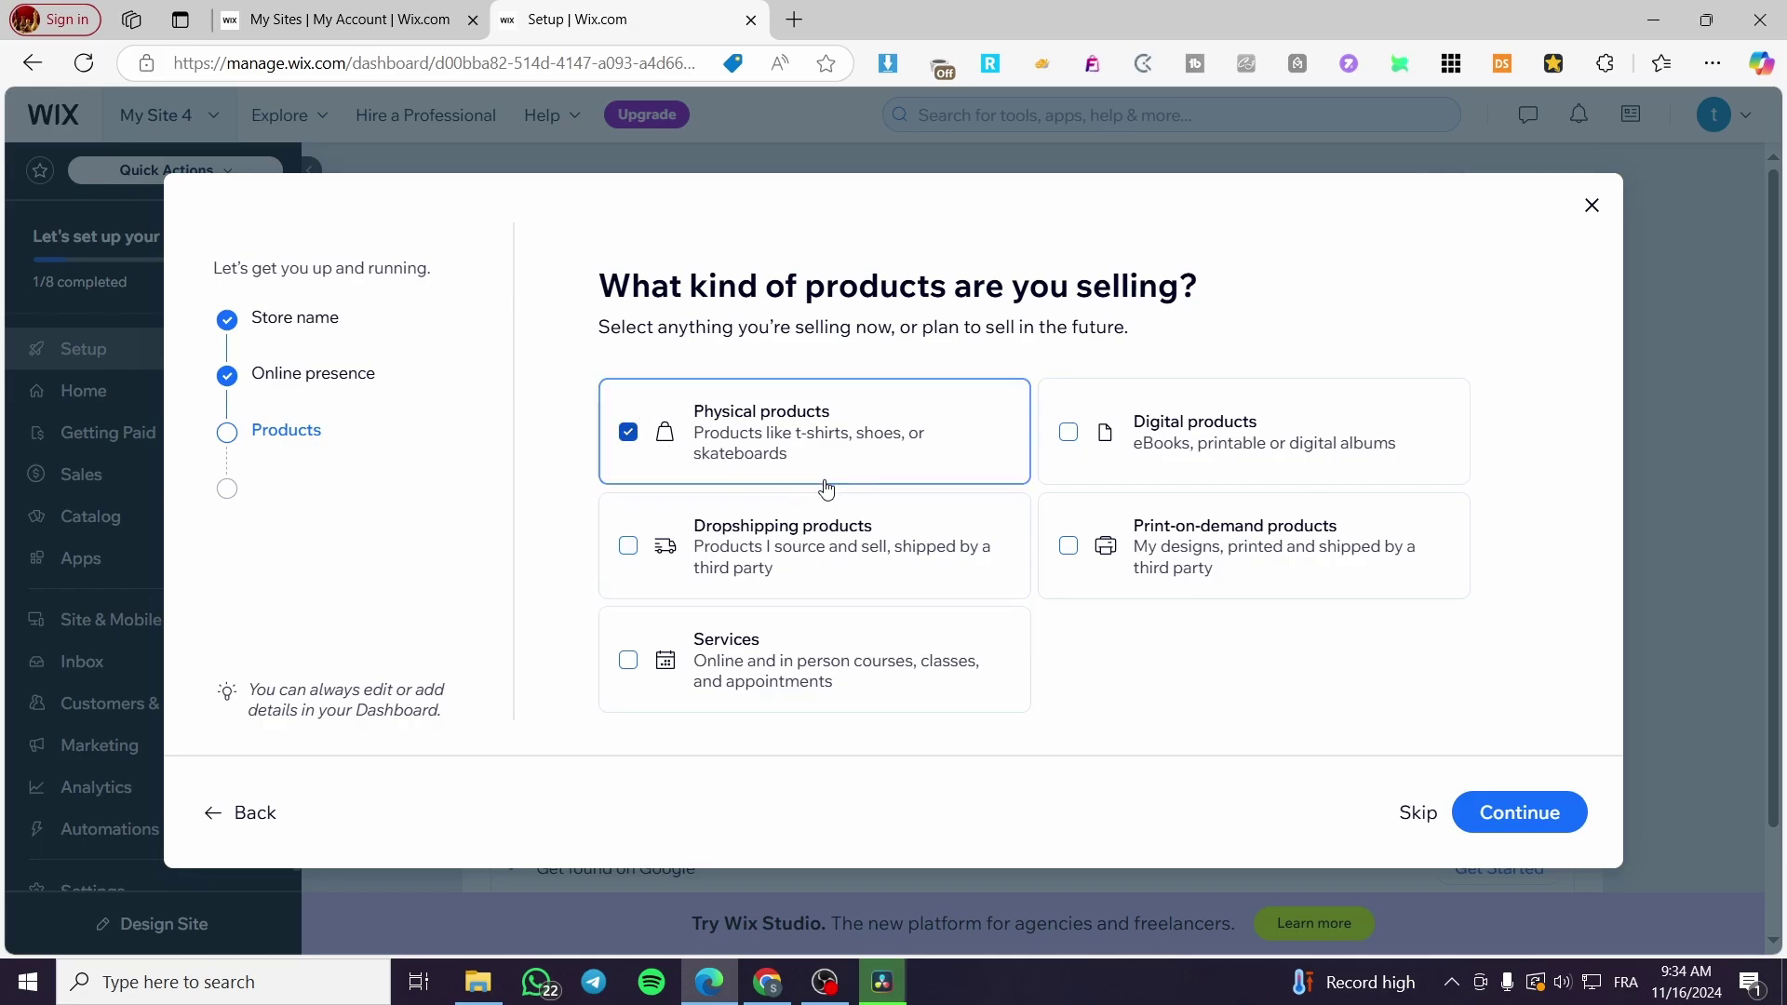
pyautogui.click(1071, 435)
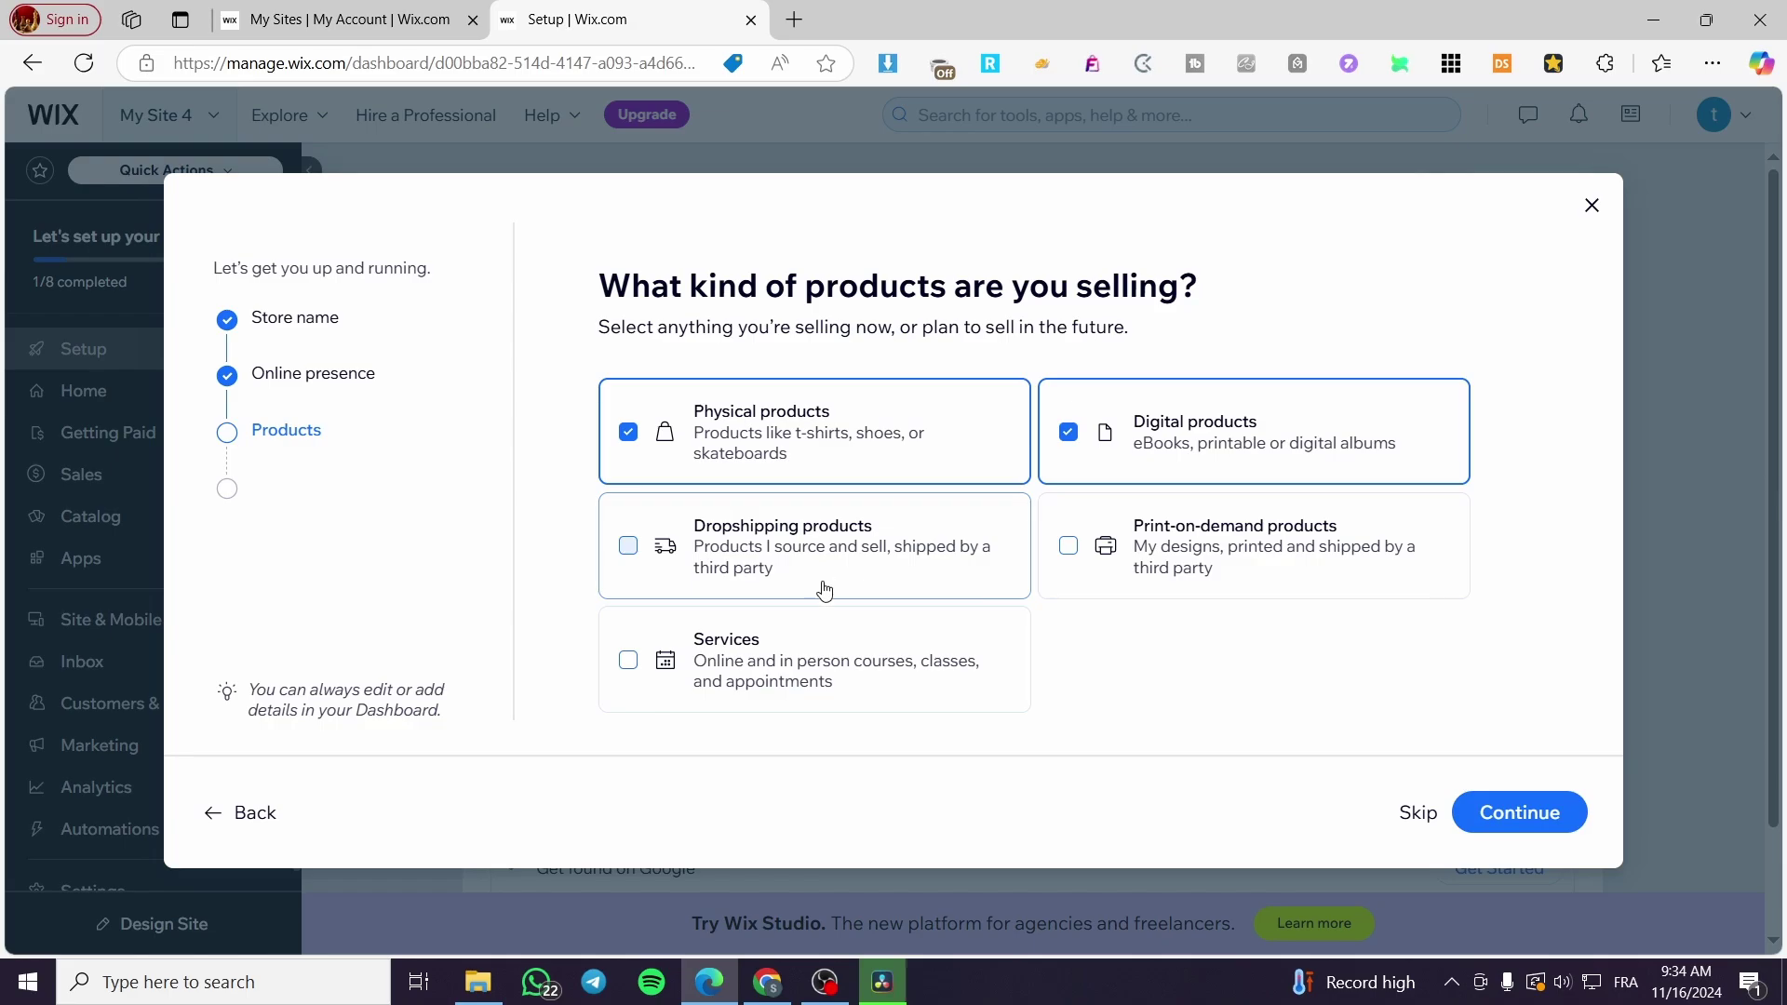
pyautogui.click(782, 678)
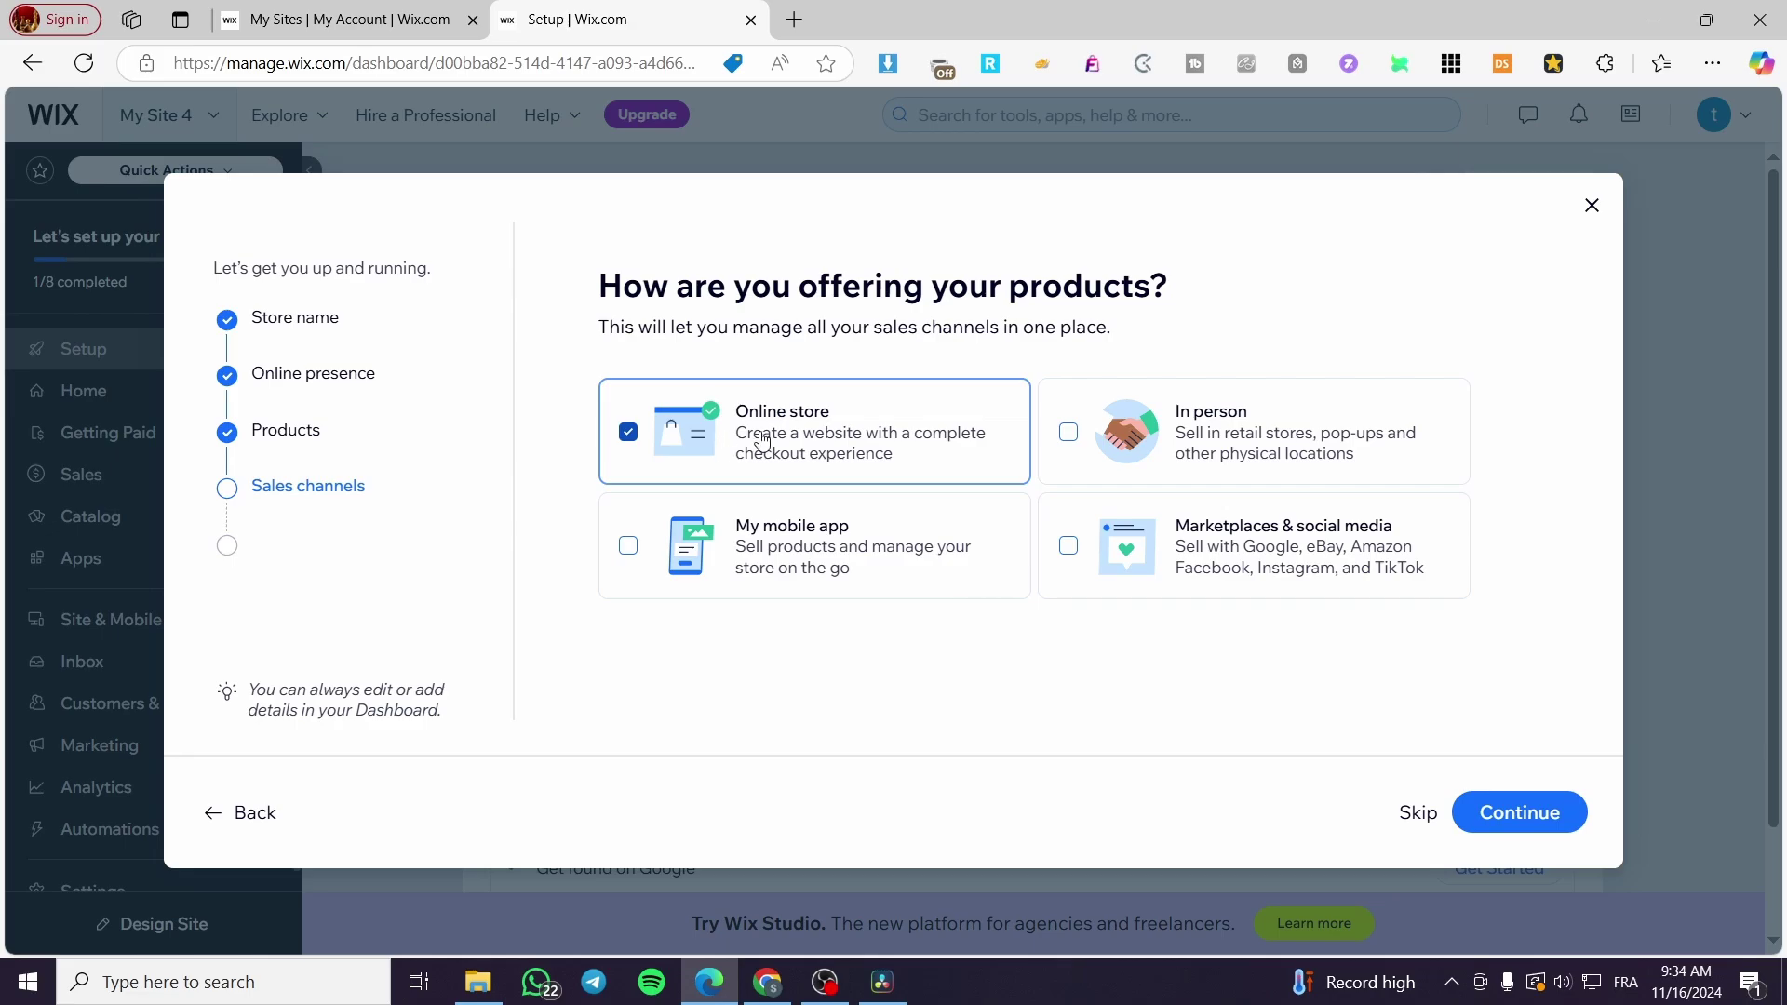
# Step: Add in-person and marketplaces/social media sales channels and go to the dashboard
pyautogui.click(1067, 434)
pyautogui.click(1062, 547)
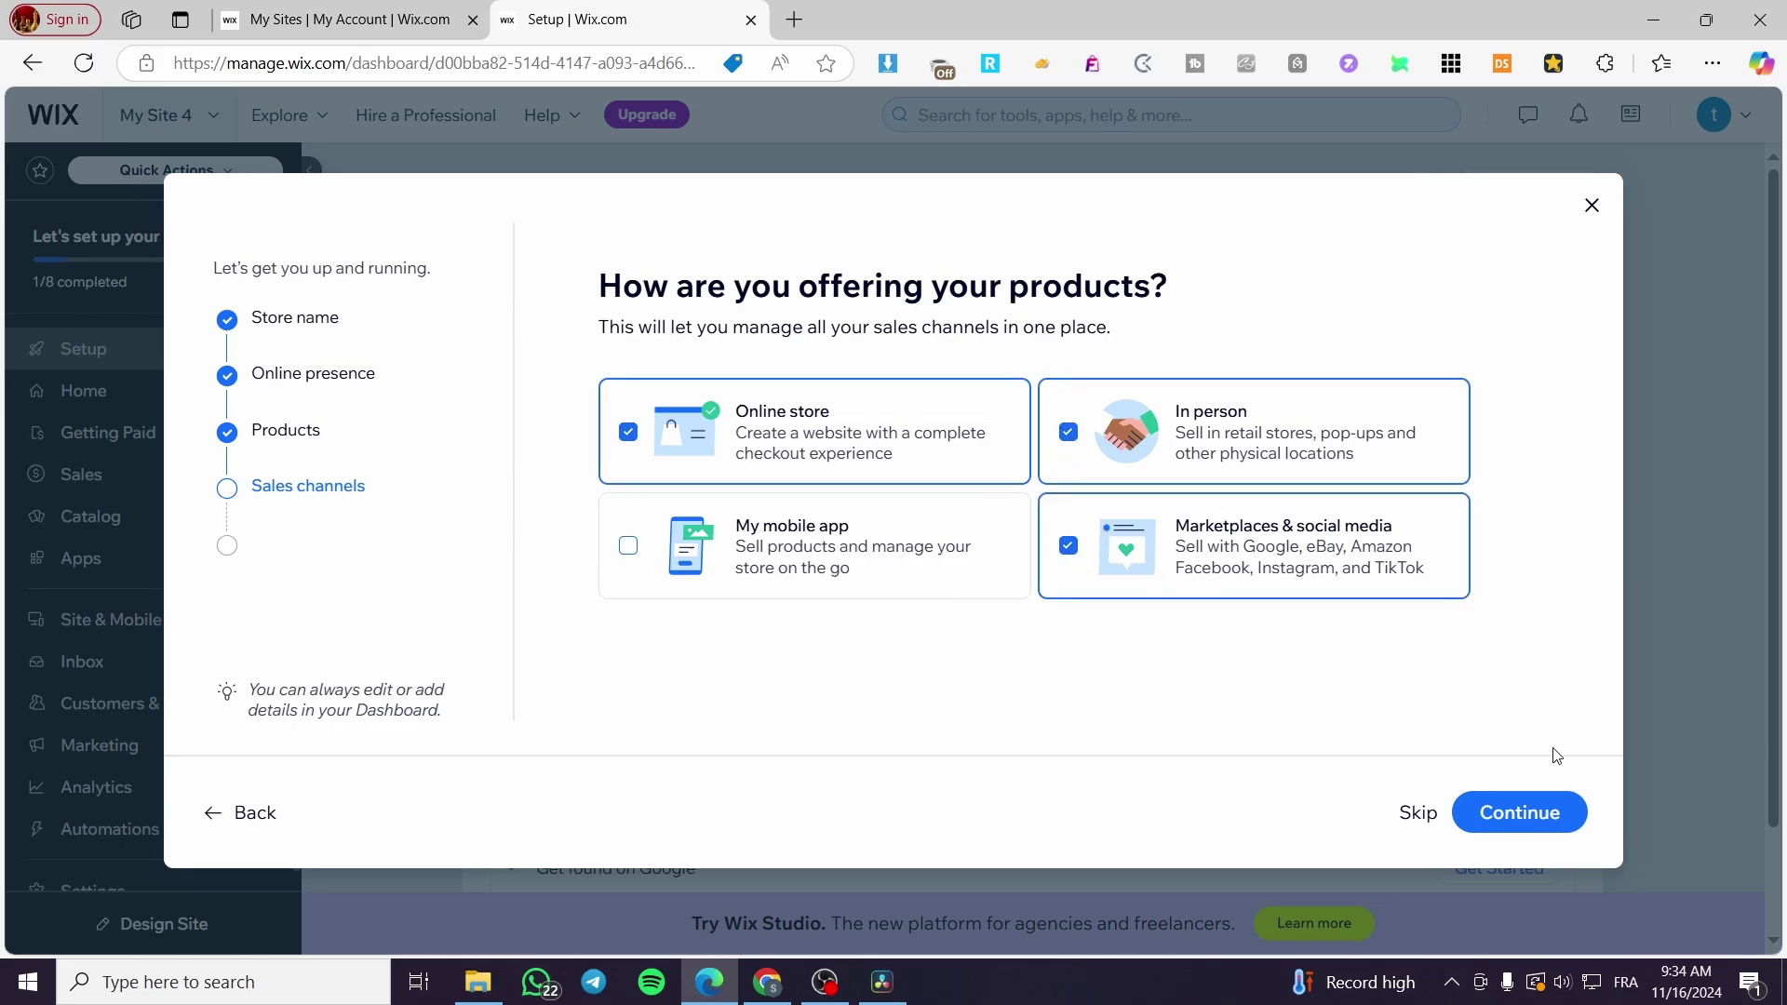
pyautogui.click(1527, 814)
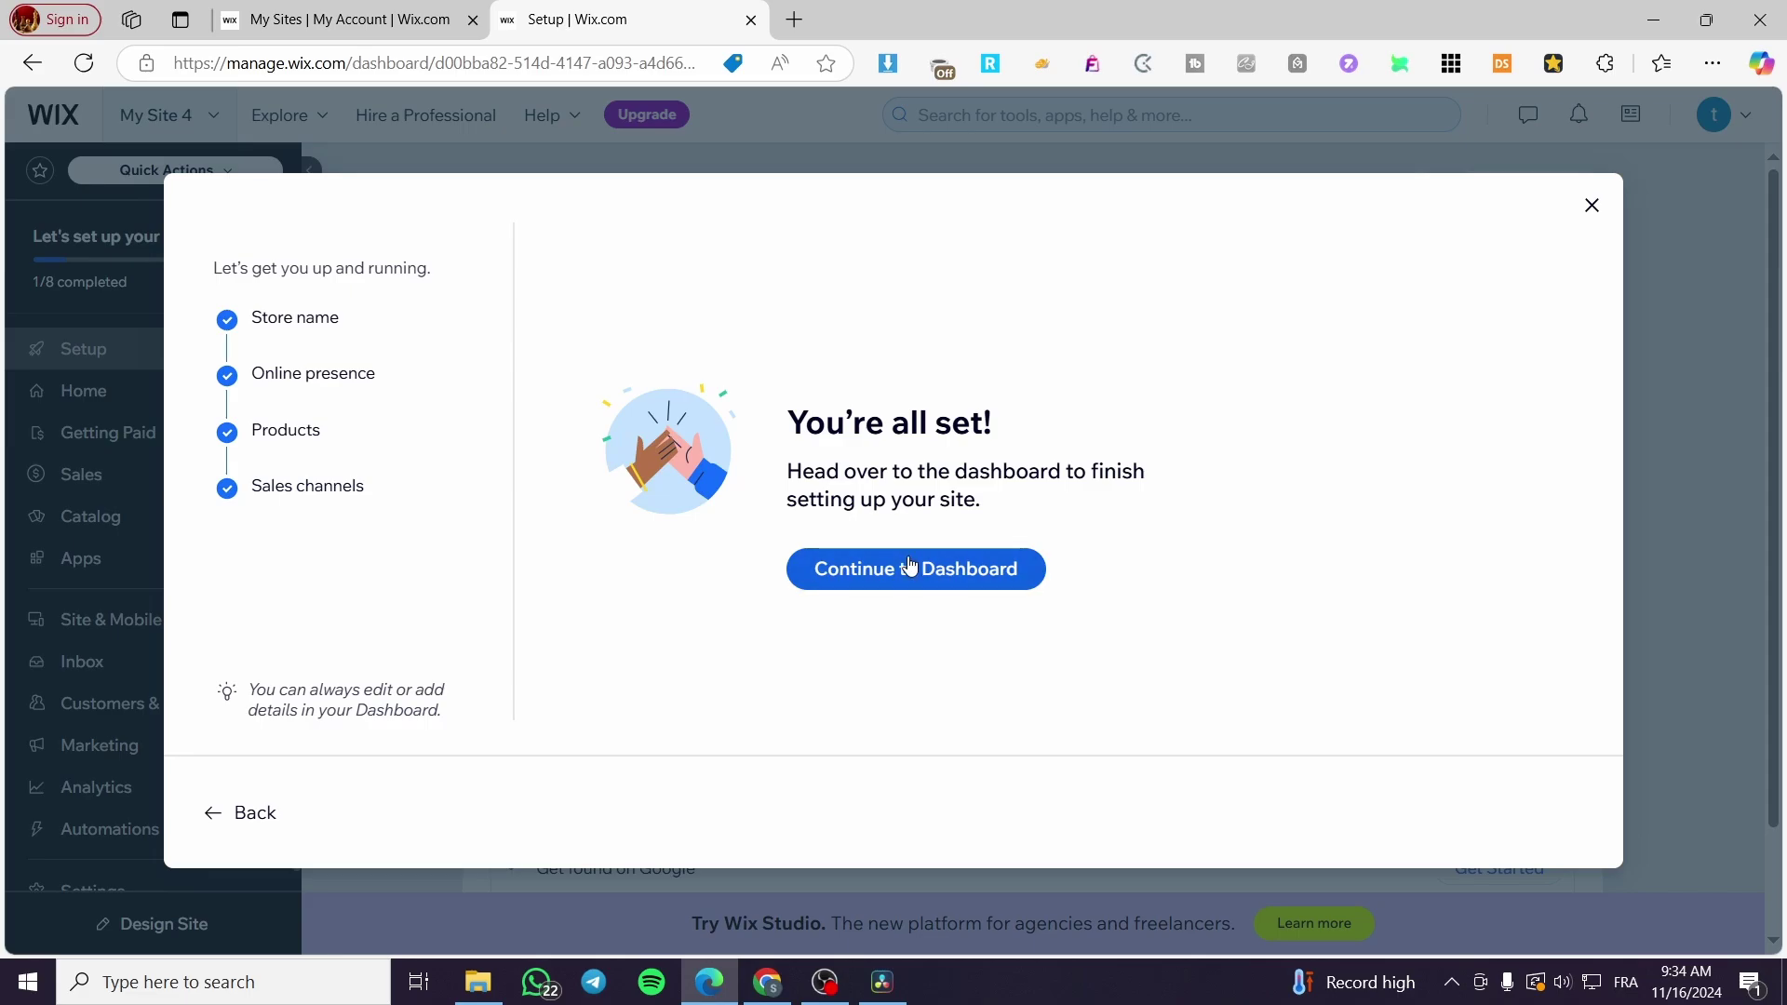
pyautogui.click(908, 555)
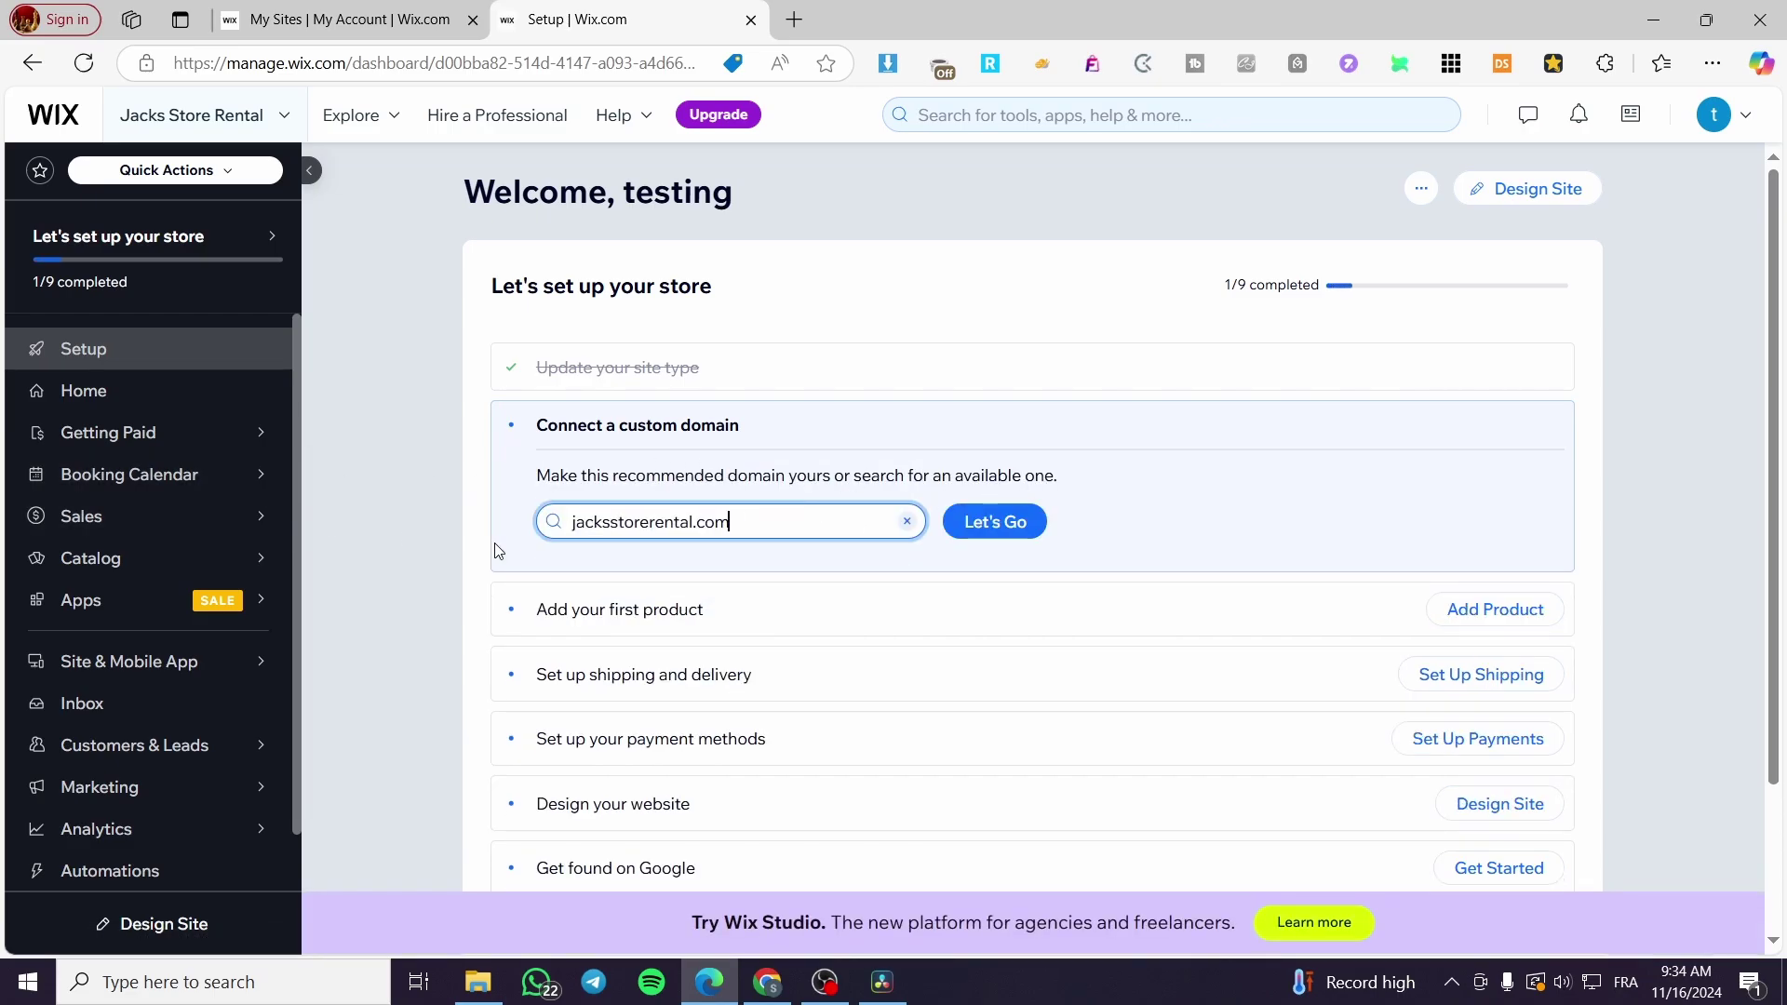
# Step: On the Jacks Store Rental setup page, choose Design Site
pyautogui.scroll(-2, 466, 639)
pyautogui.scroll(2, 938, 618)
pyautogui.moveTo(206, 538)
pyautogui.click(1533, 197)
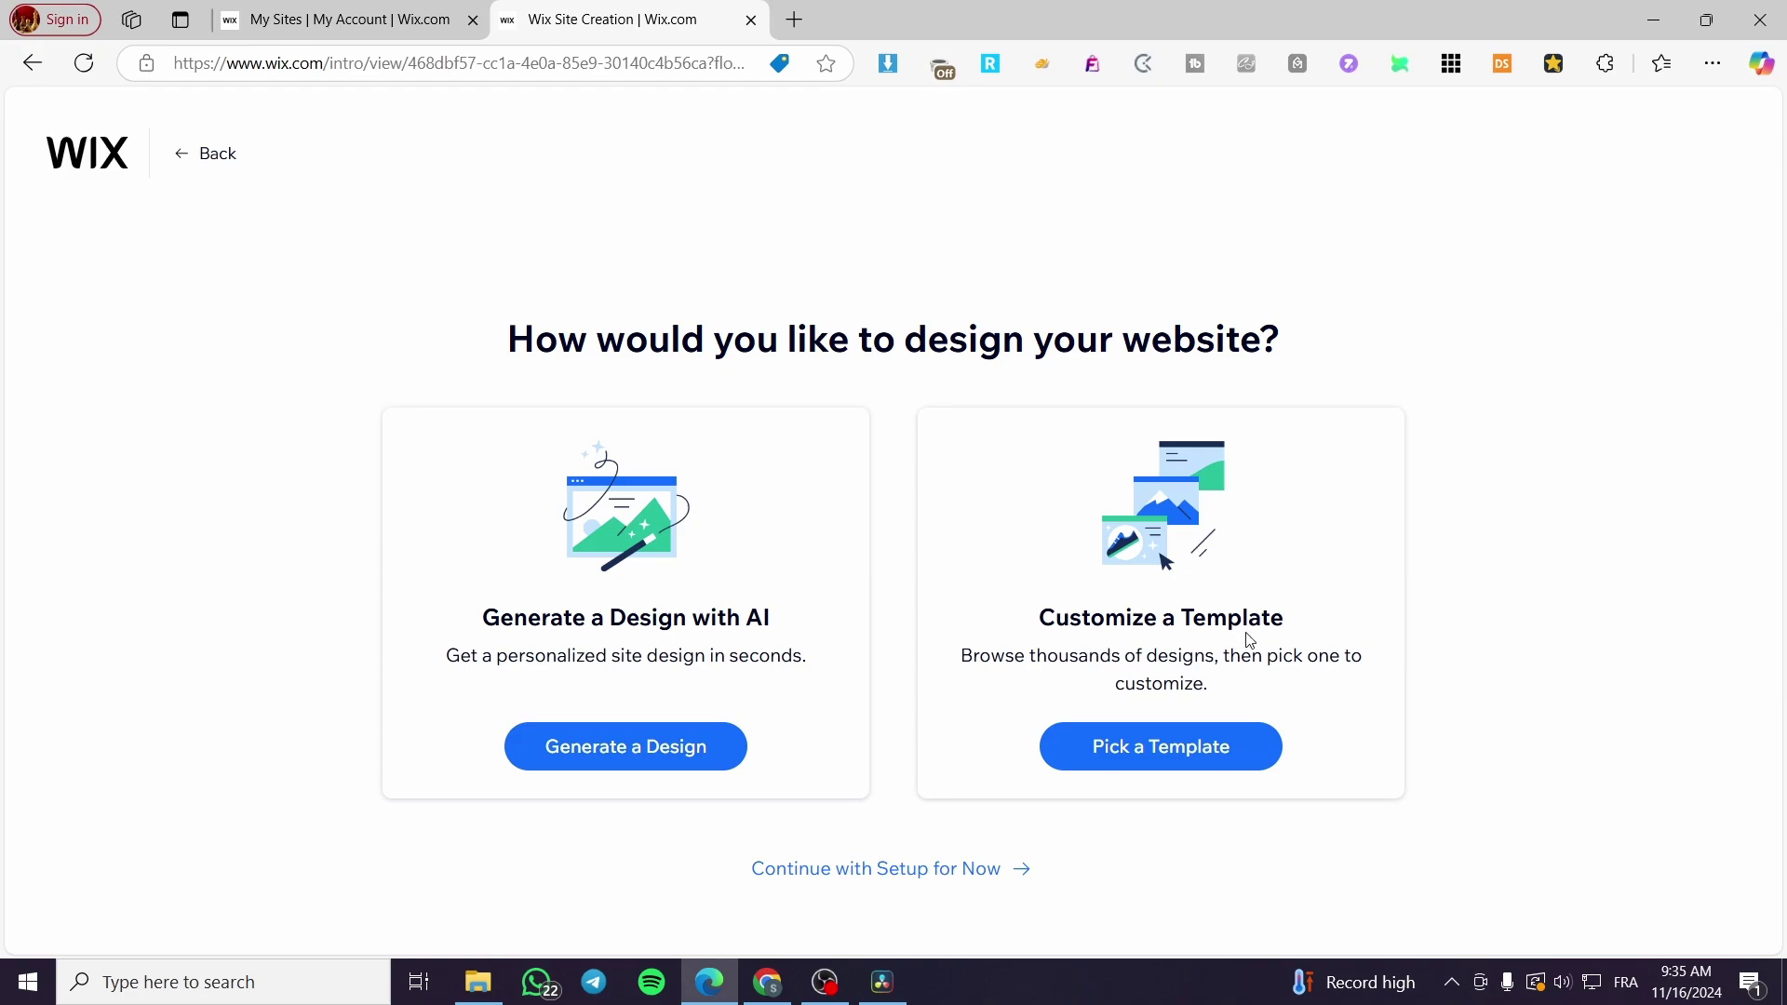
pyautogui.click(1171, 765)
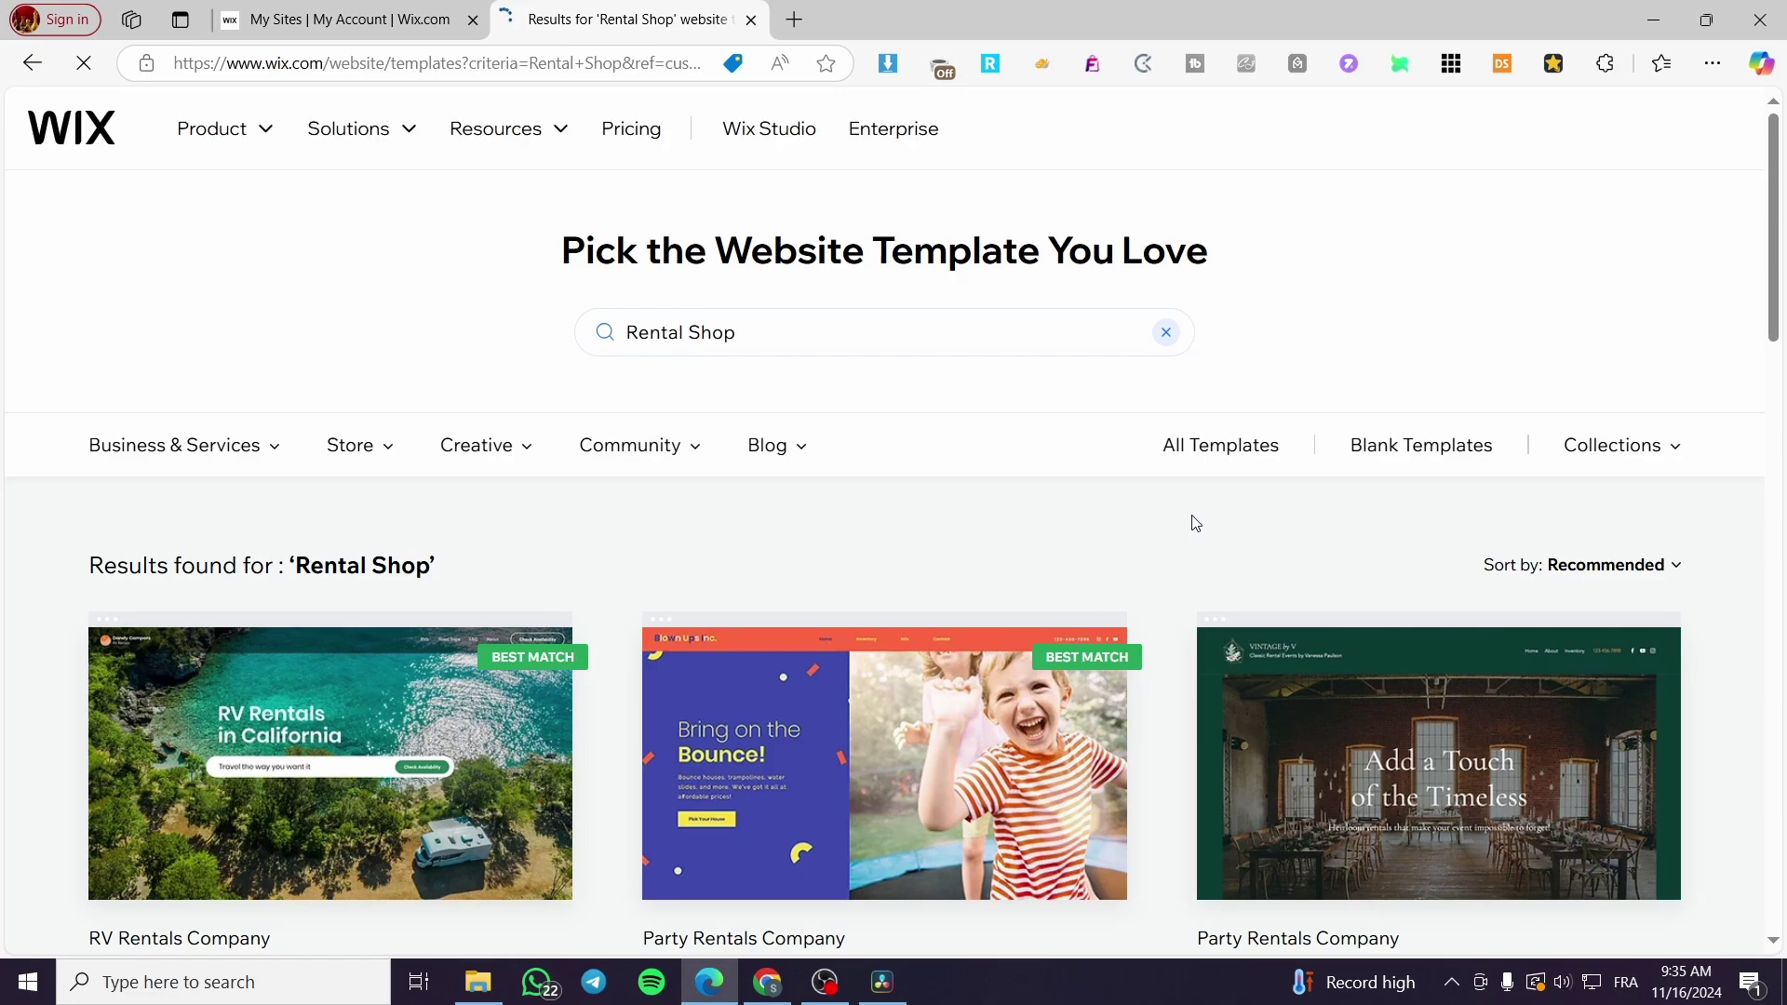
pyautogui.scroll(-3, 1006, 471)
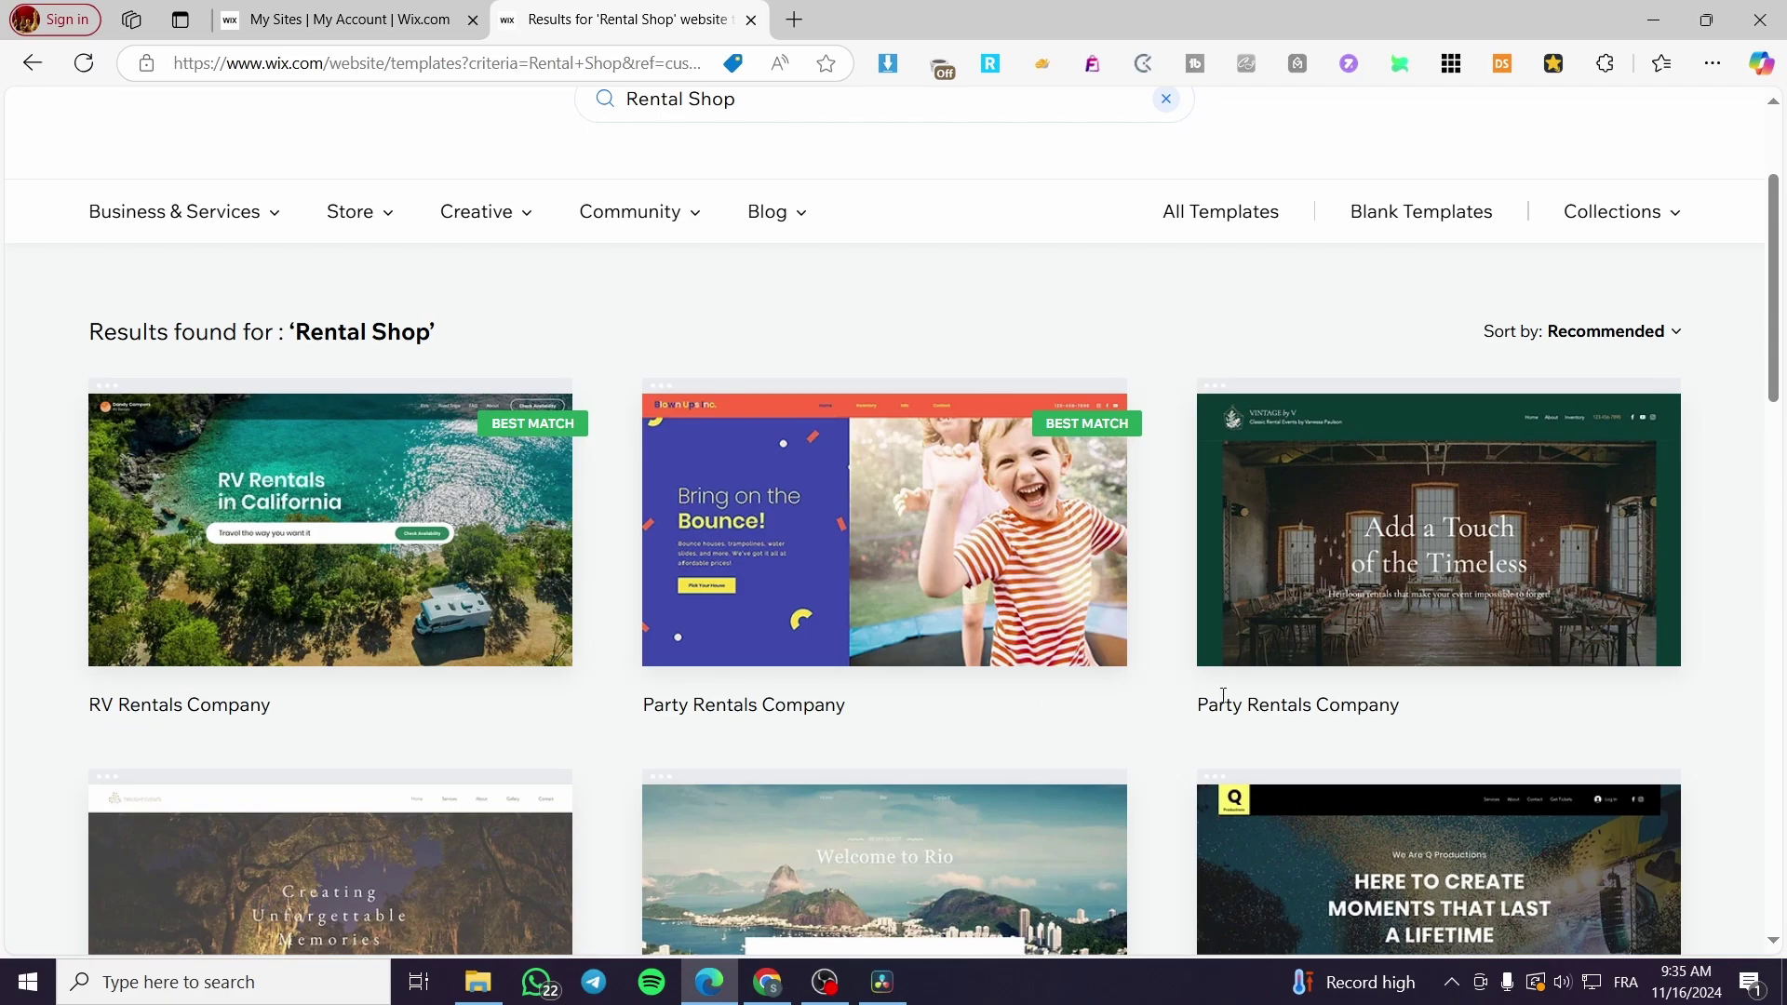
pyautogui.scroll(-5, 1223, 693)
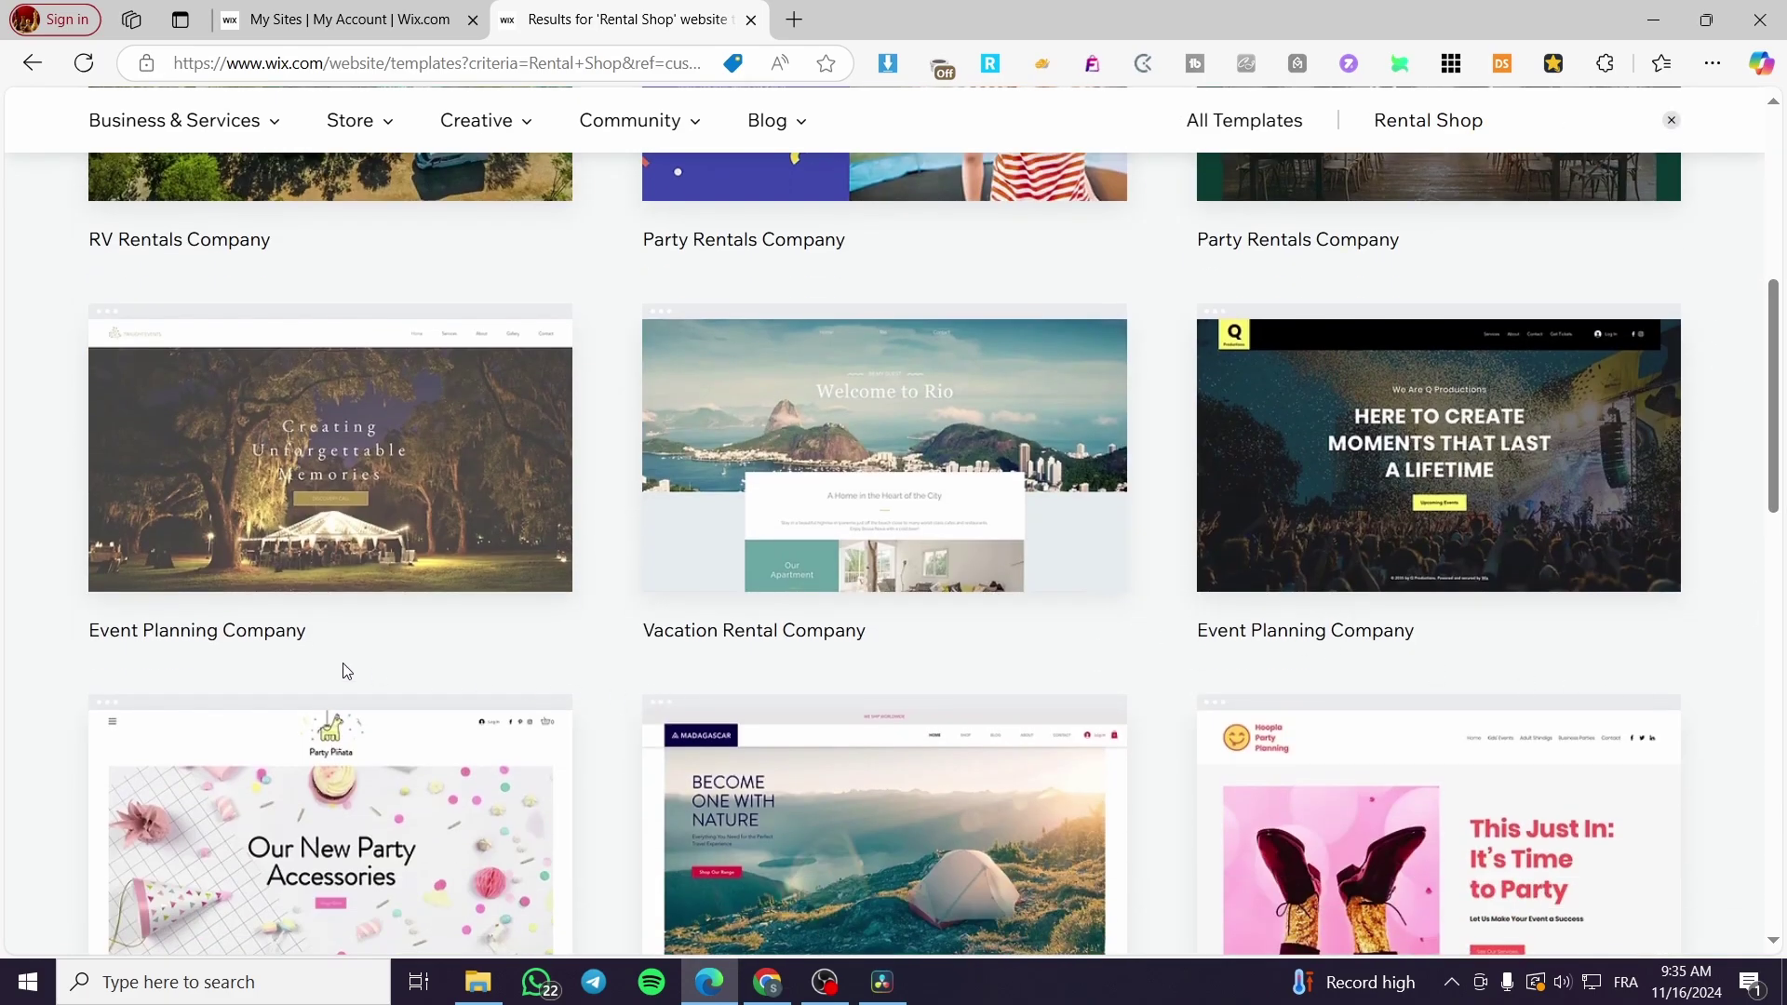
pyautogui.scroll(-5, 300, 646)
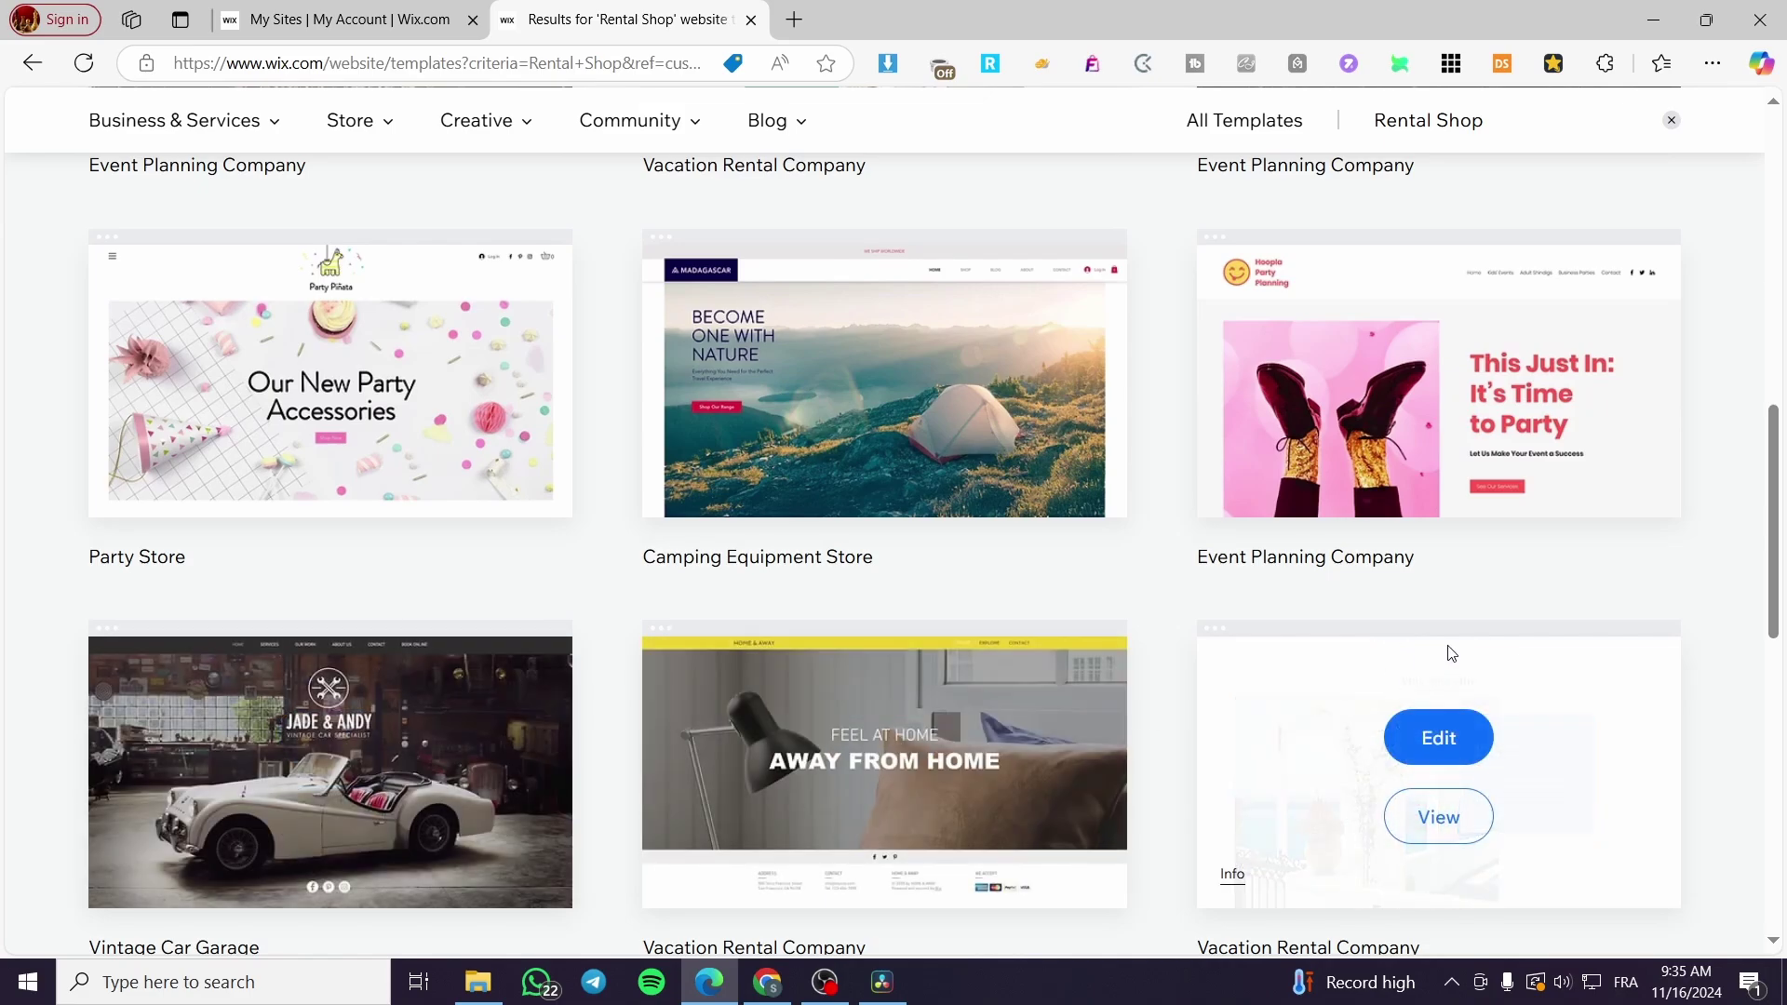
pyautogui.scroll(-2, 1527, 636)
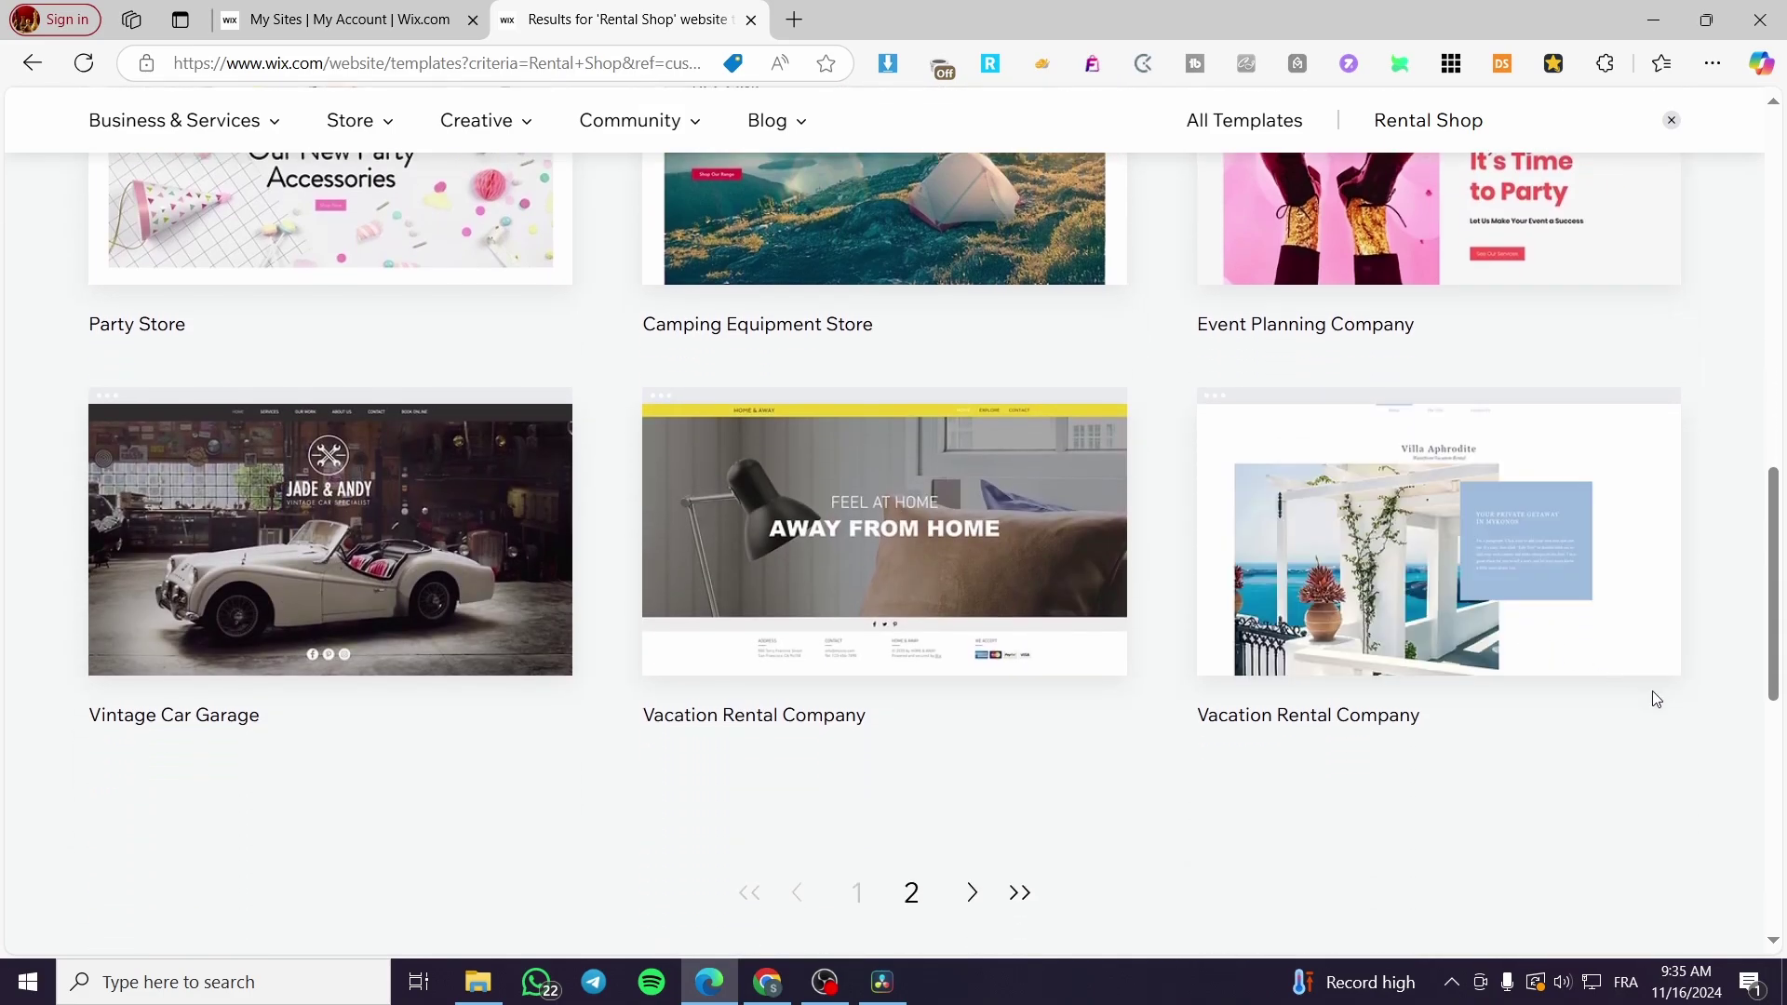
pyautogui.click(913, 894)
pyautogui.scroll(-10, 1052, 795)
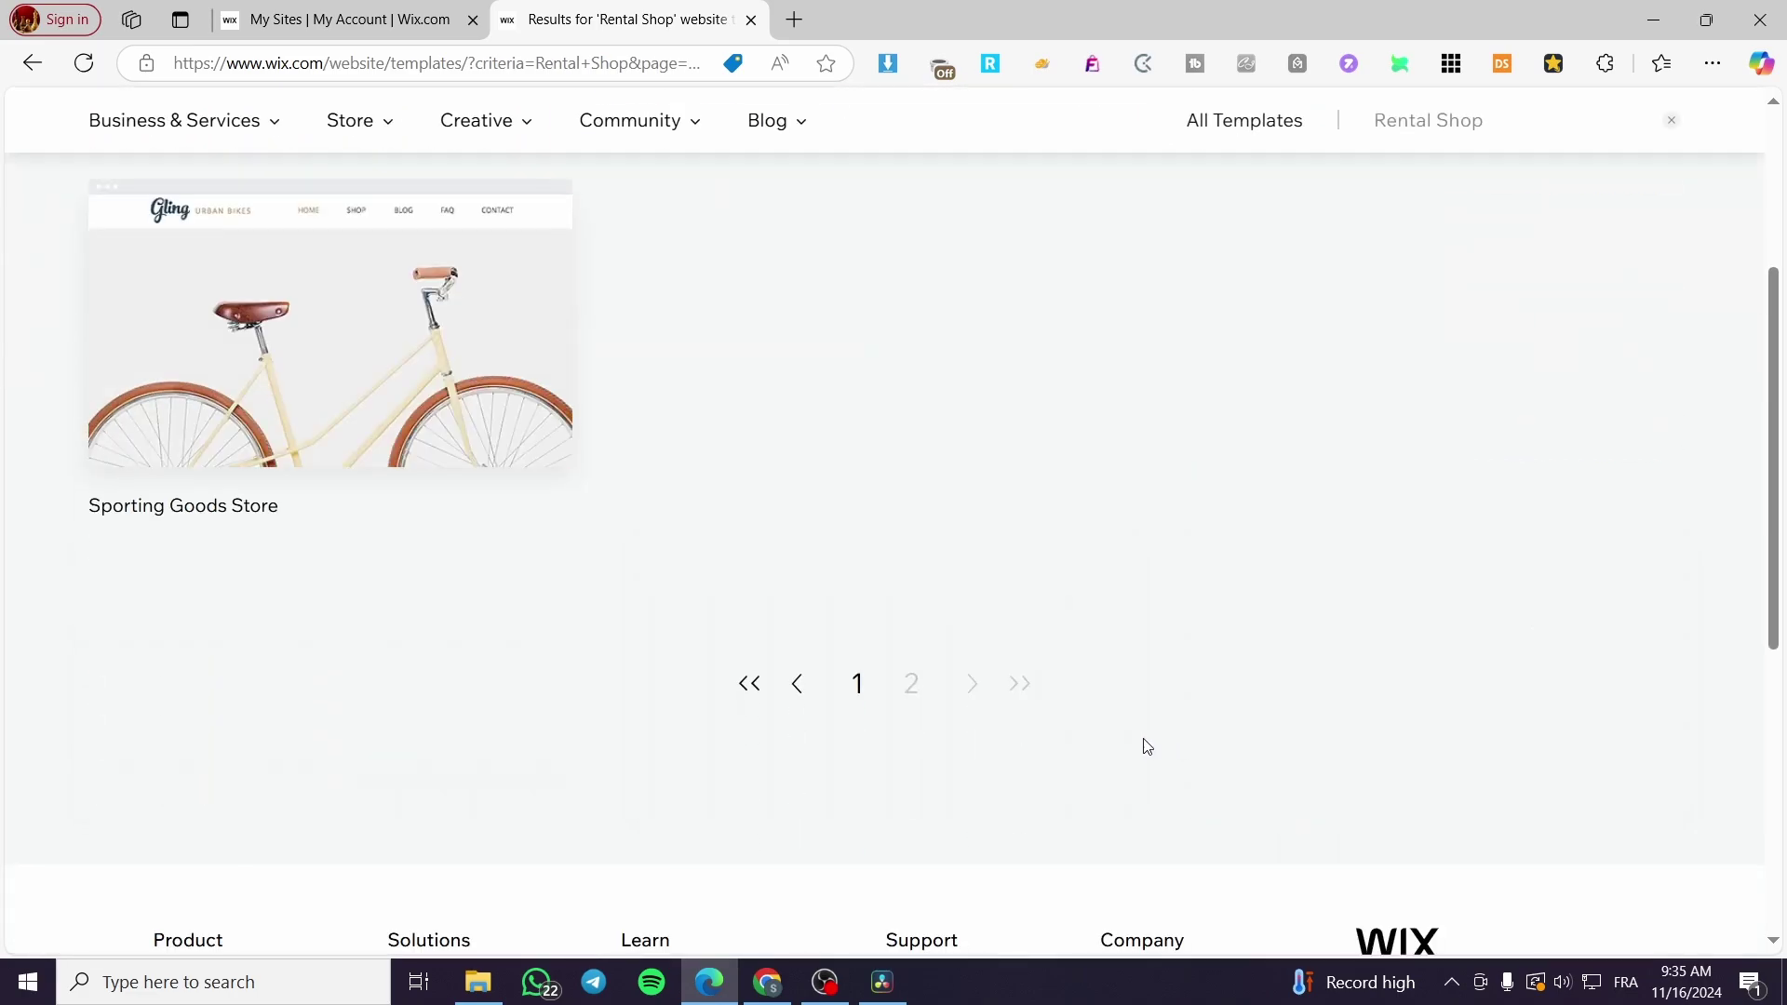
pyautogui.click(859, 687)
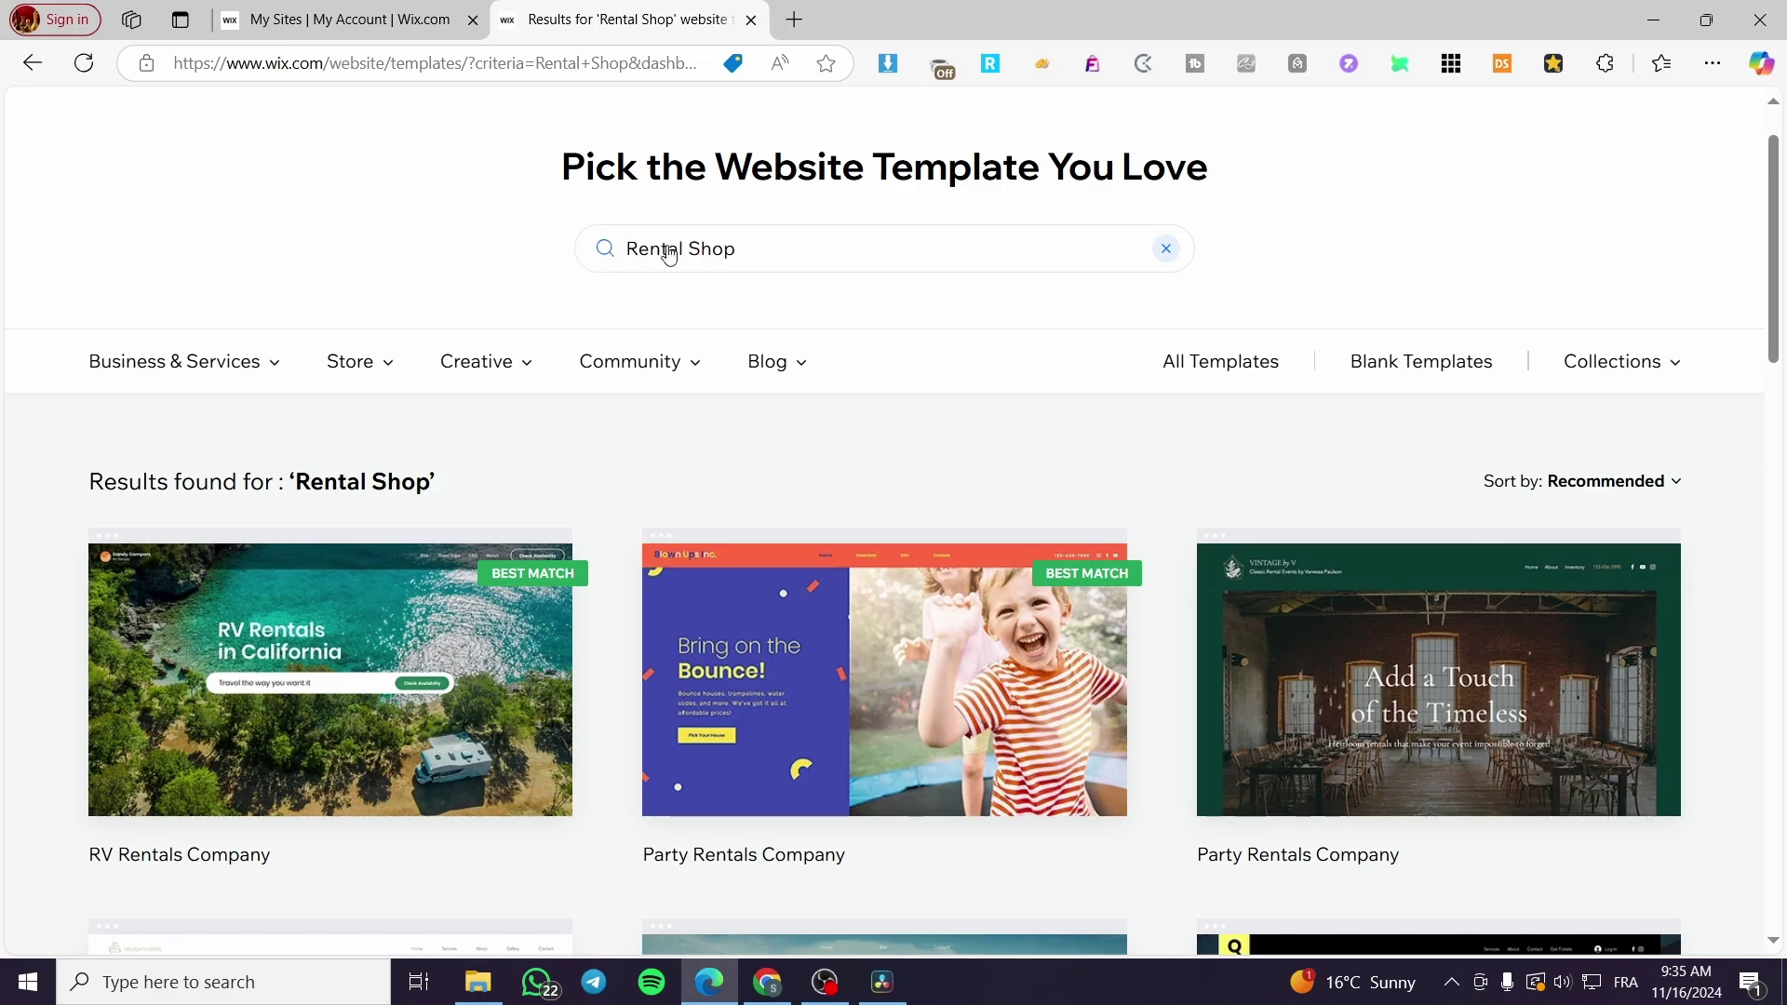
pyautogui.click(770, 256)
pyautogui.moveTo(811, 251); pyautogui.dragTo(559, 250)
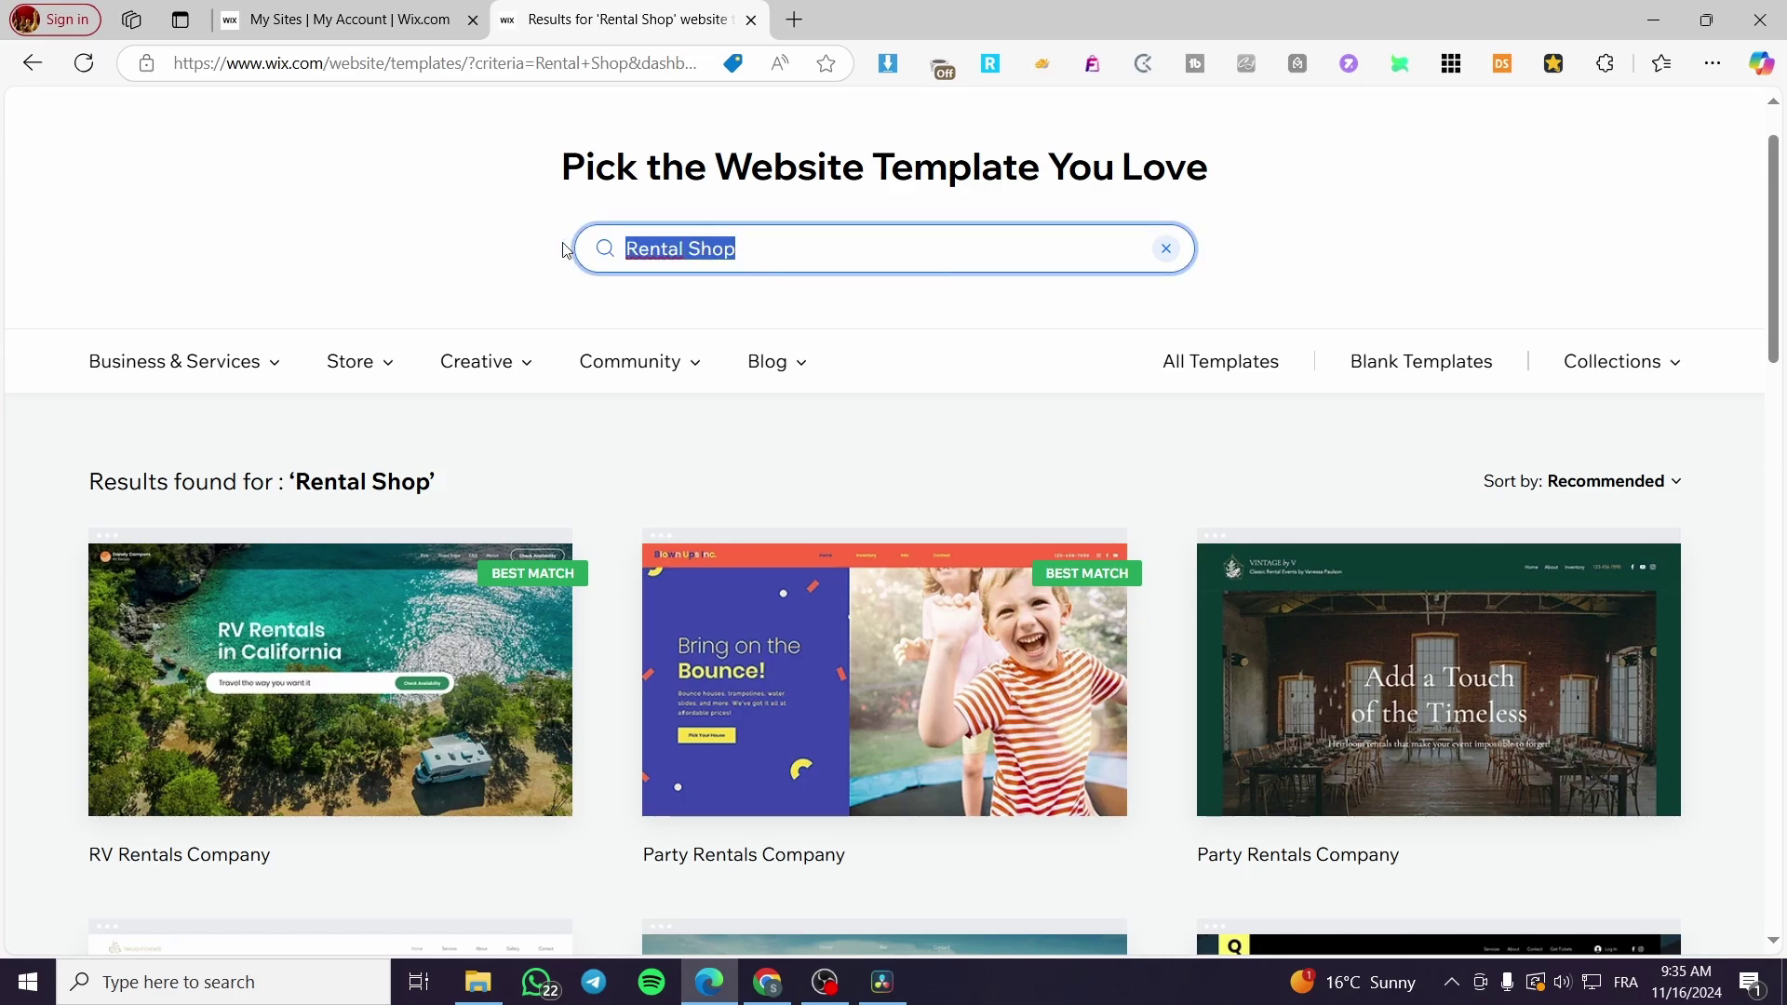
pyautogui.write('REntal')
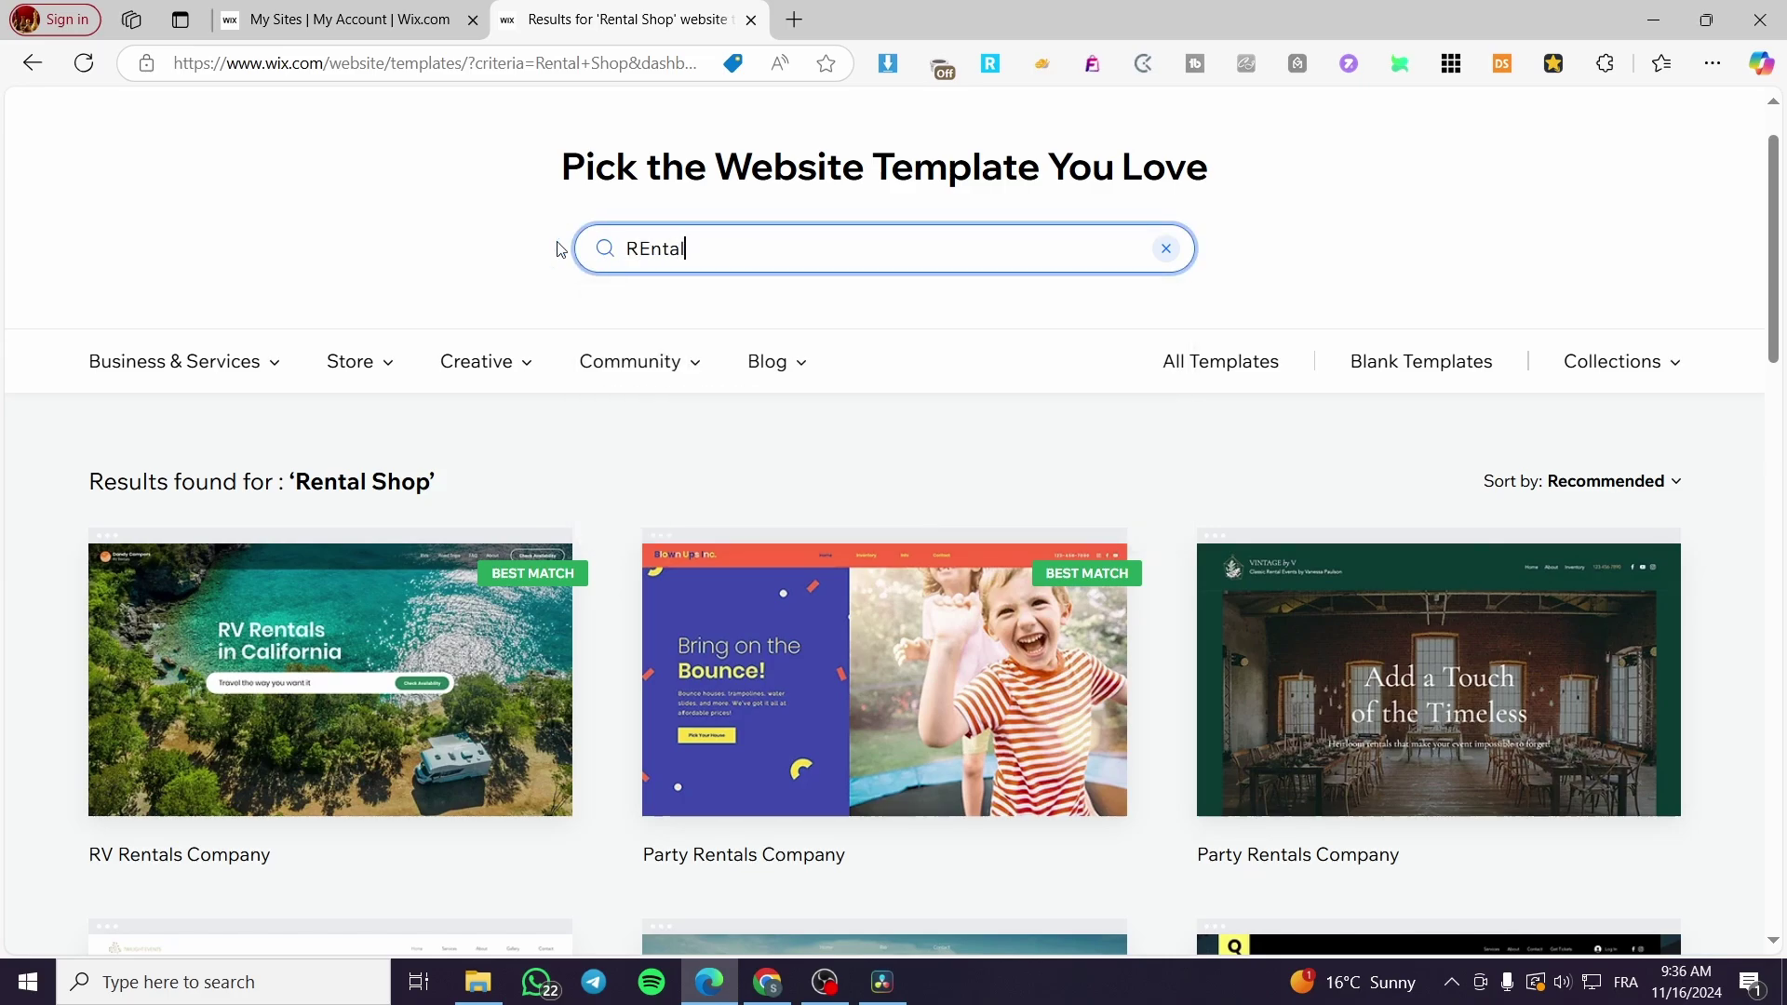
pyautogui.press('Return')
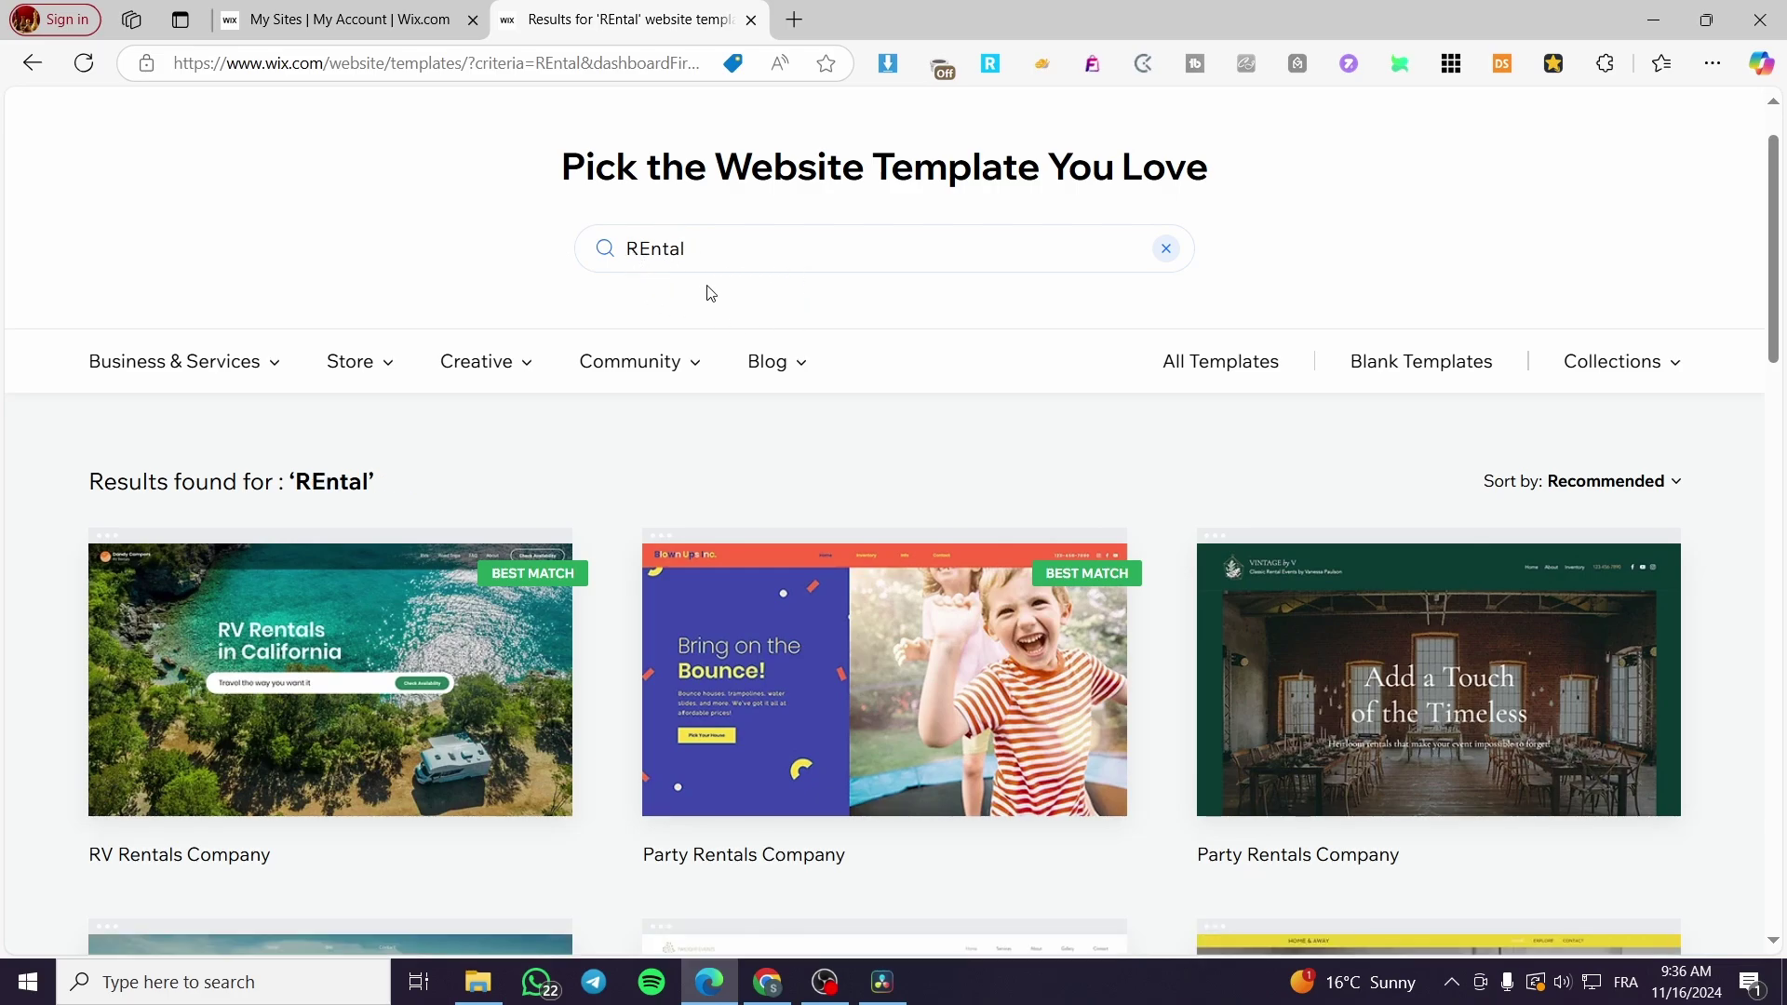
pyautogui.click(642, 260)
pyautogui.press('BackSpace')
pyautogui.write('e')
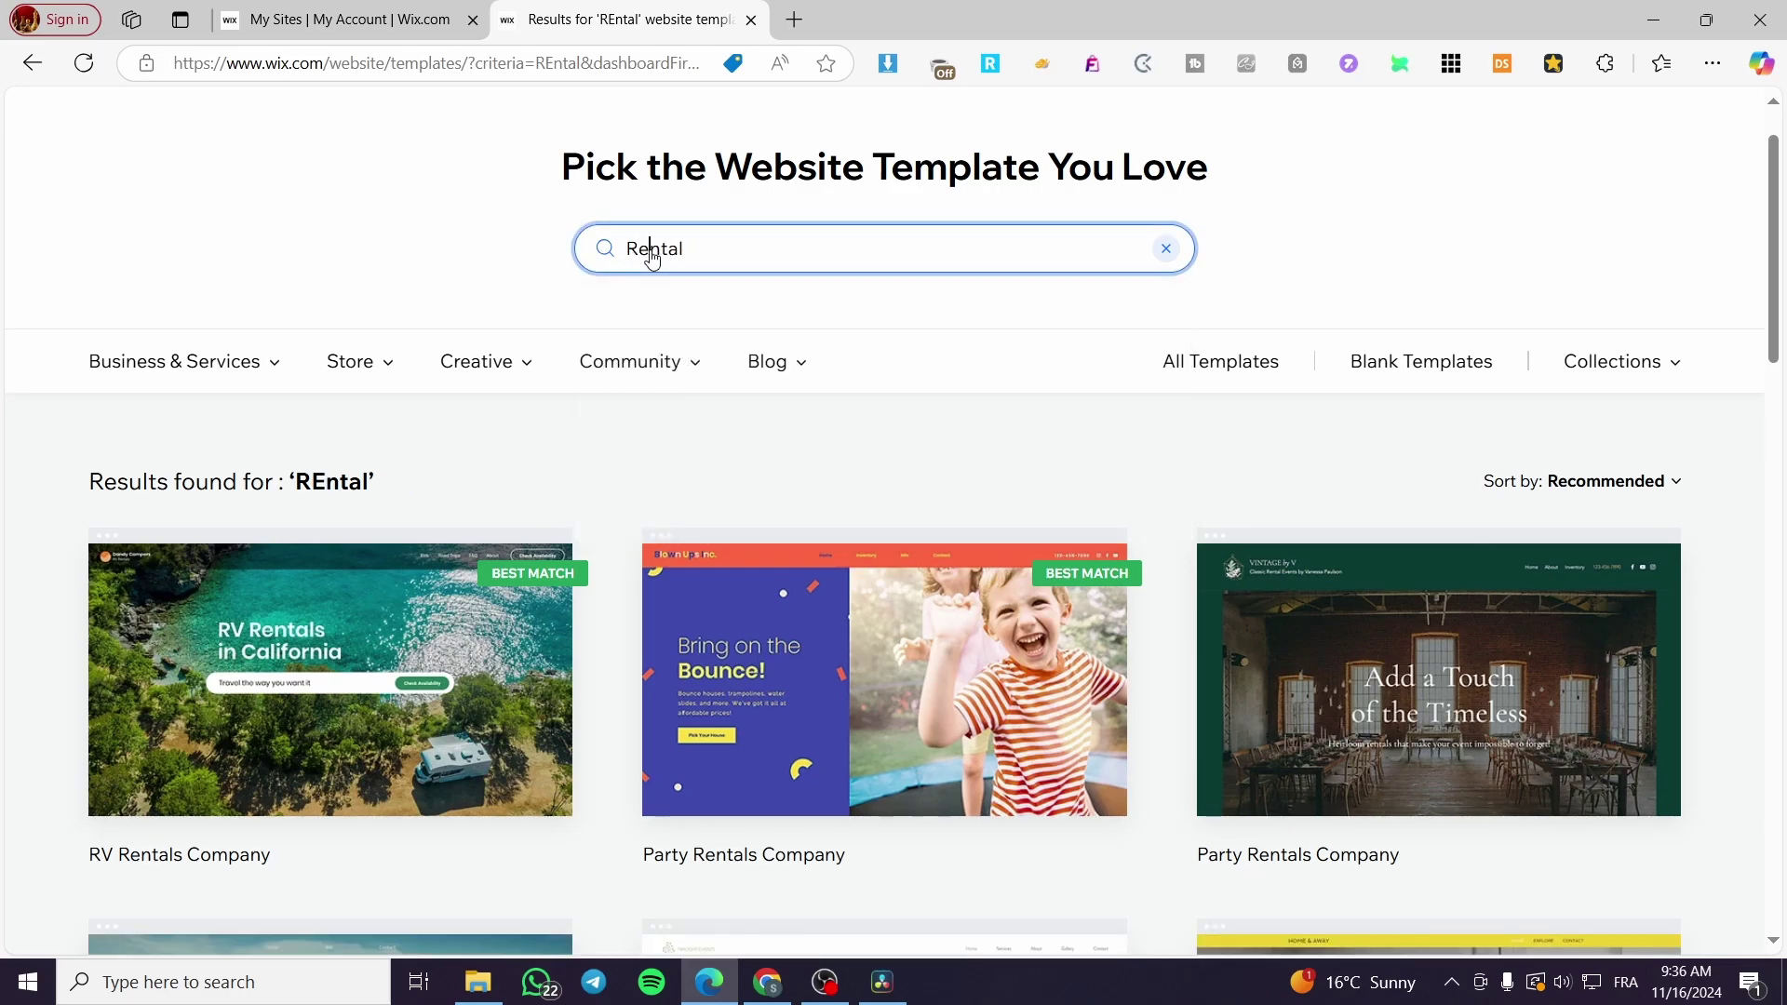
pyautogui.press('Return')
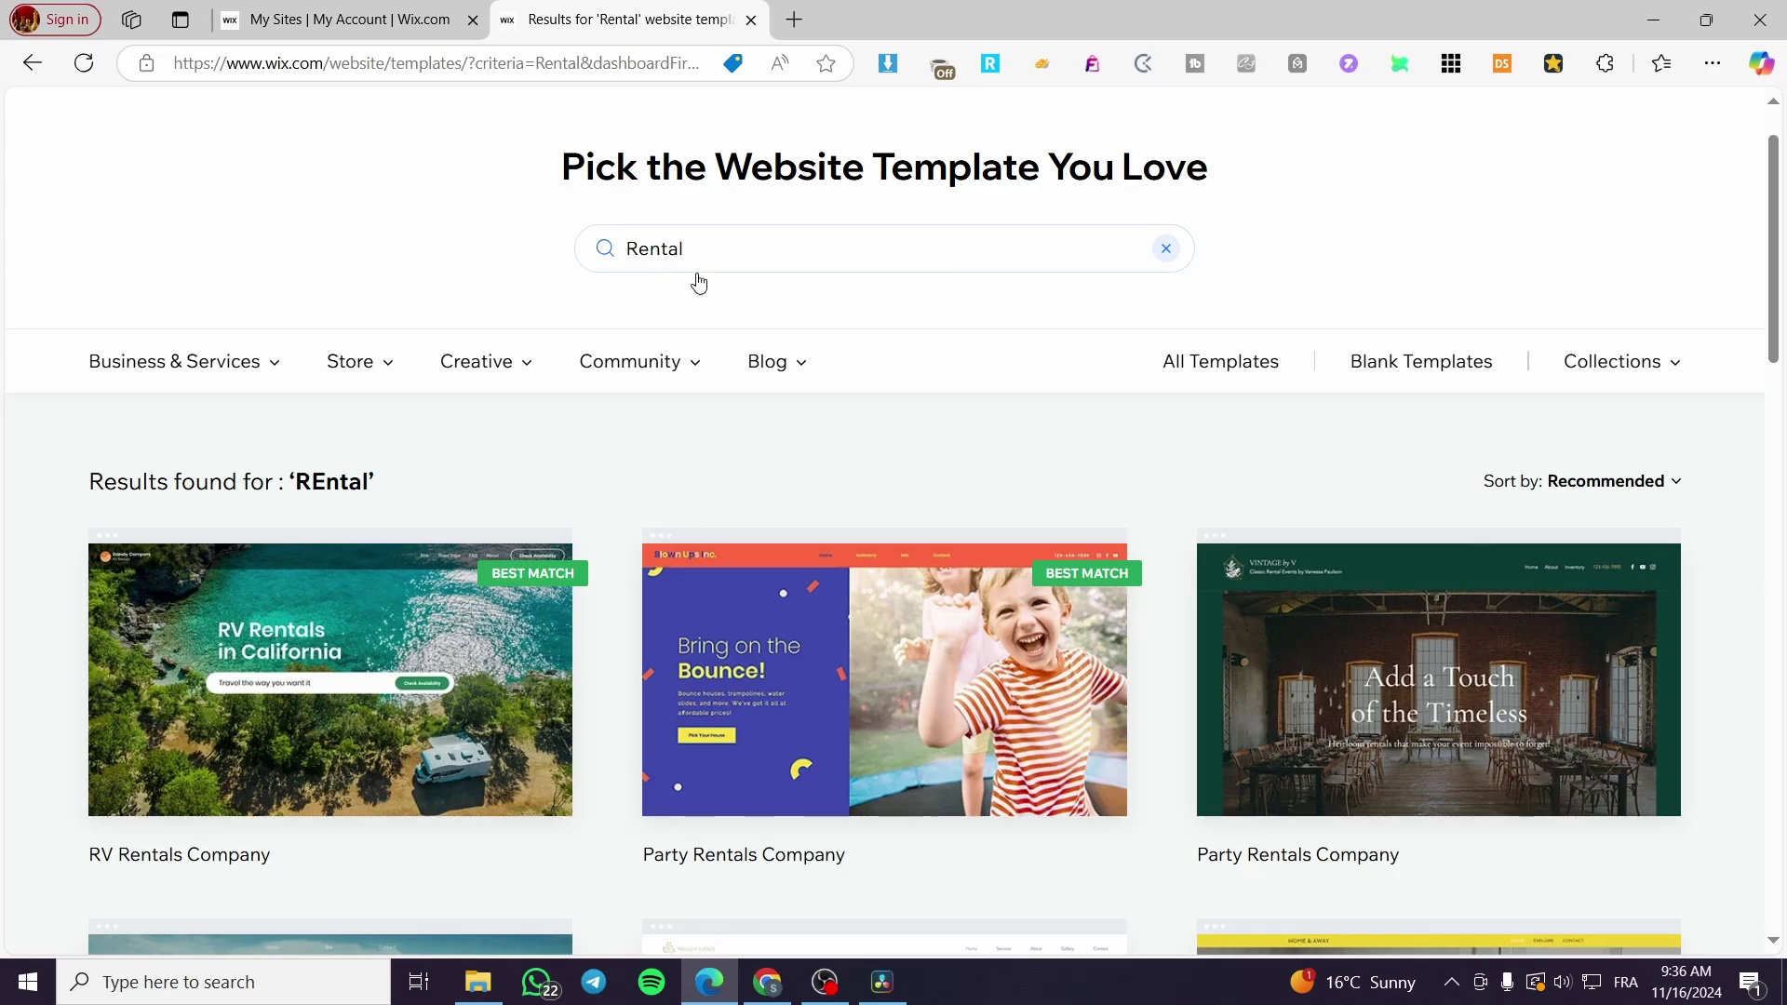
pyautogui.scroll(-5, 970, 524)
pyautogui.scroll(-10, 969, 524)
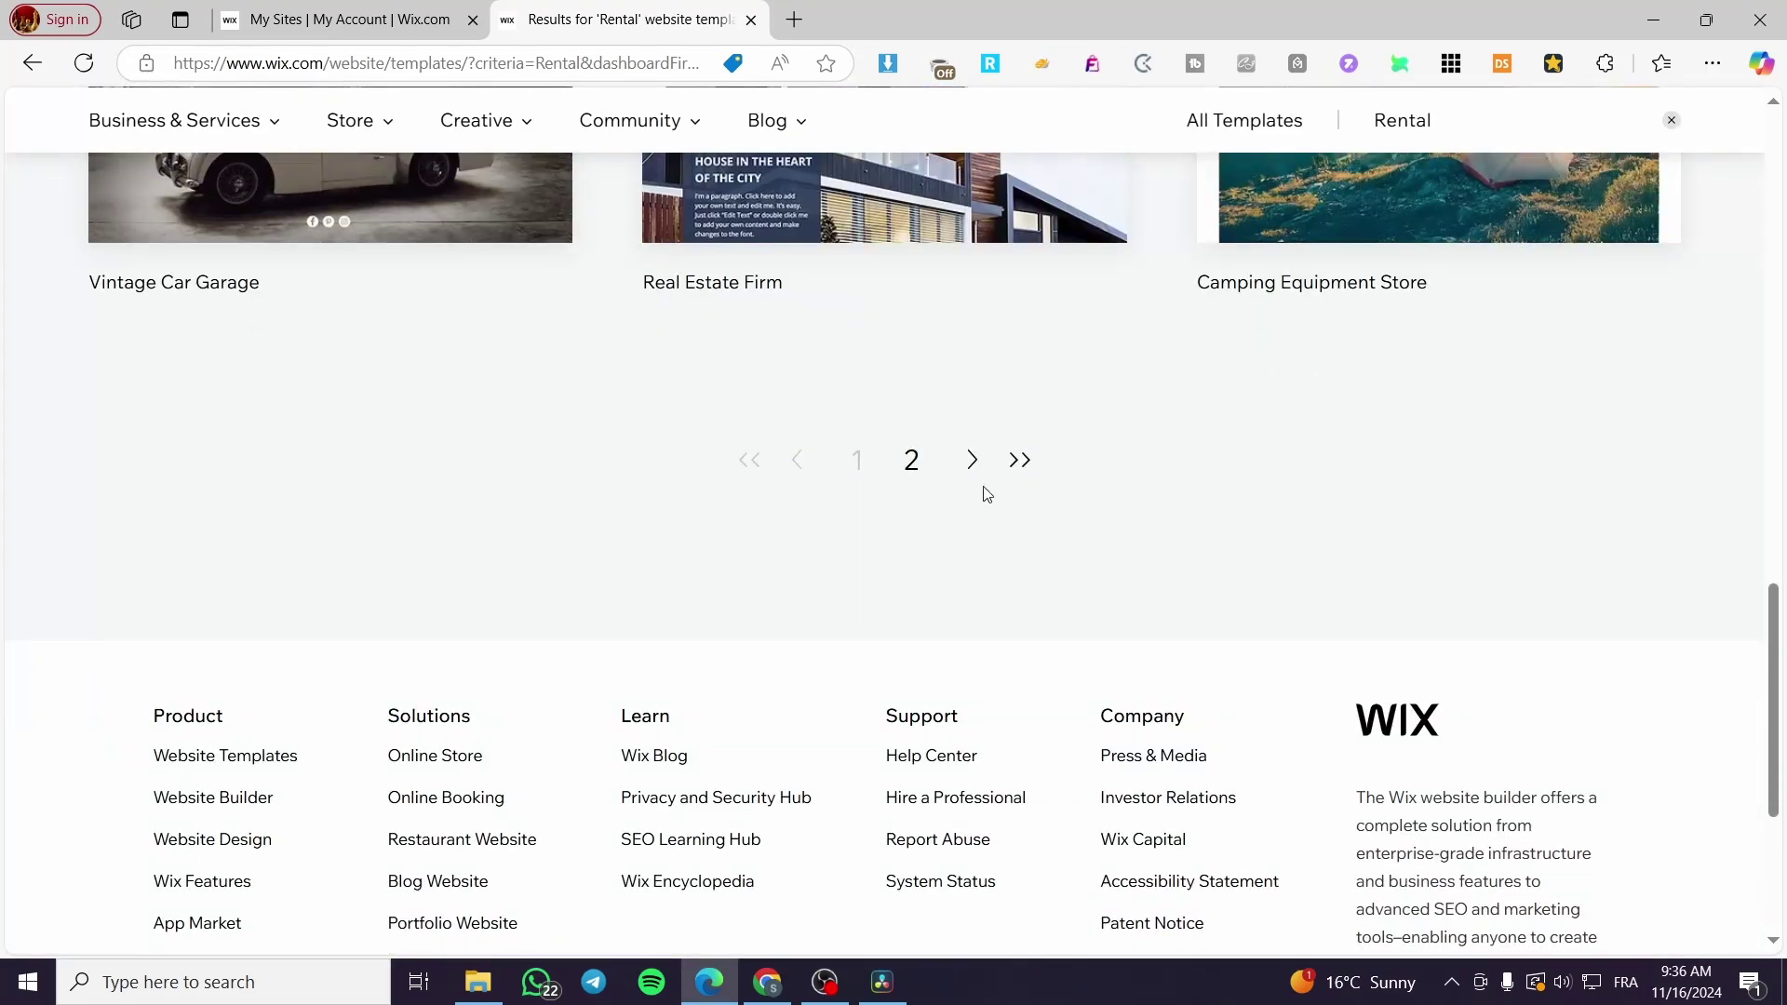
pyautogui.scroll(15, 694, 631)
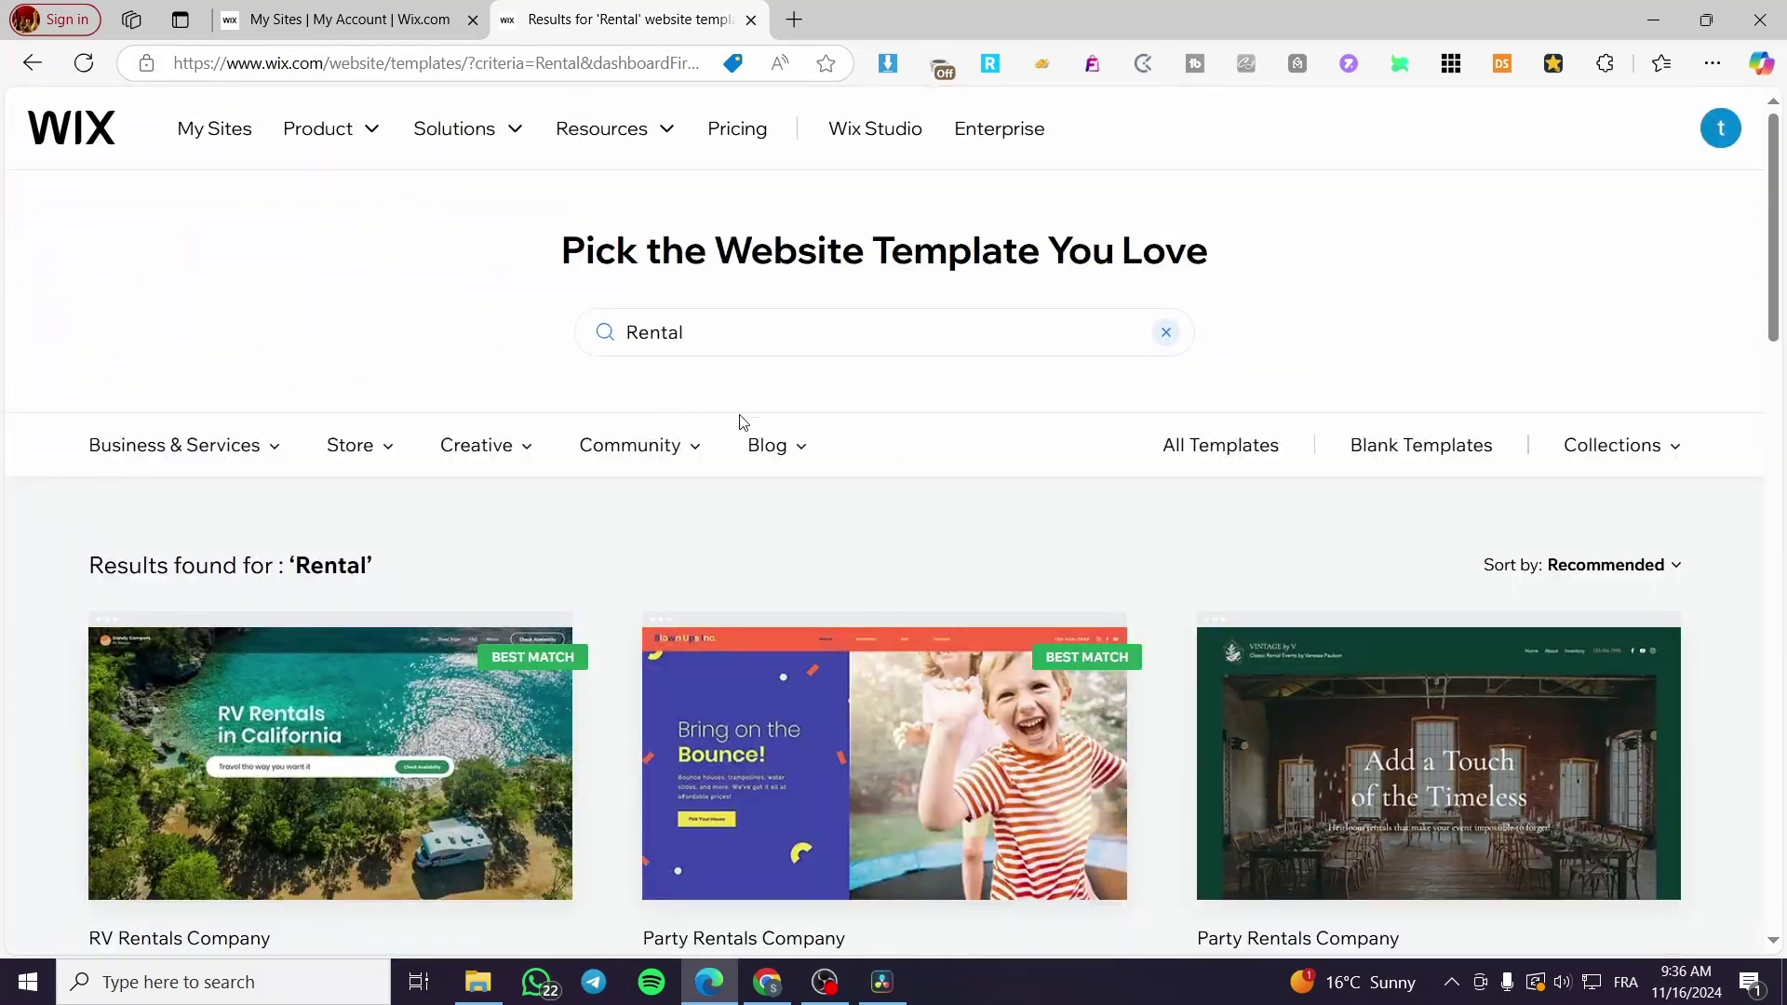
pyautogui.scroll(-5, 738, 419)
pyautogui.moveTo(803, 458)
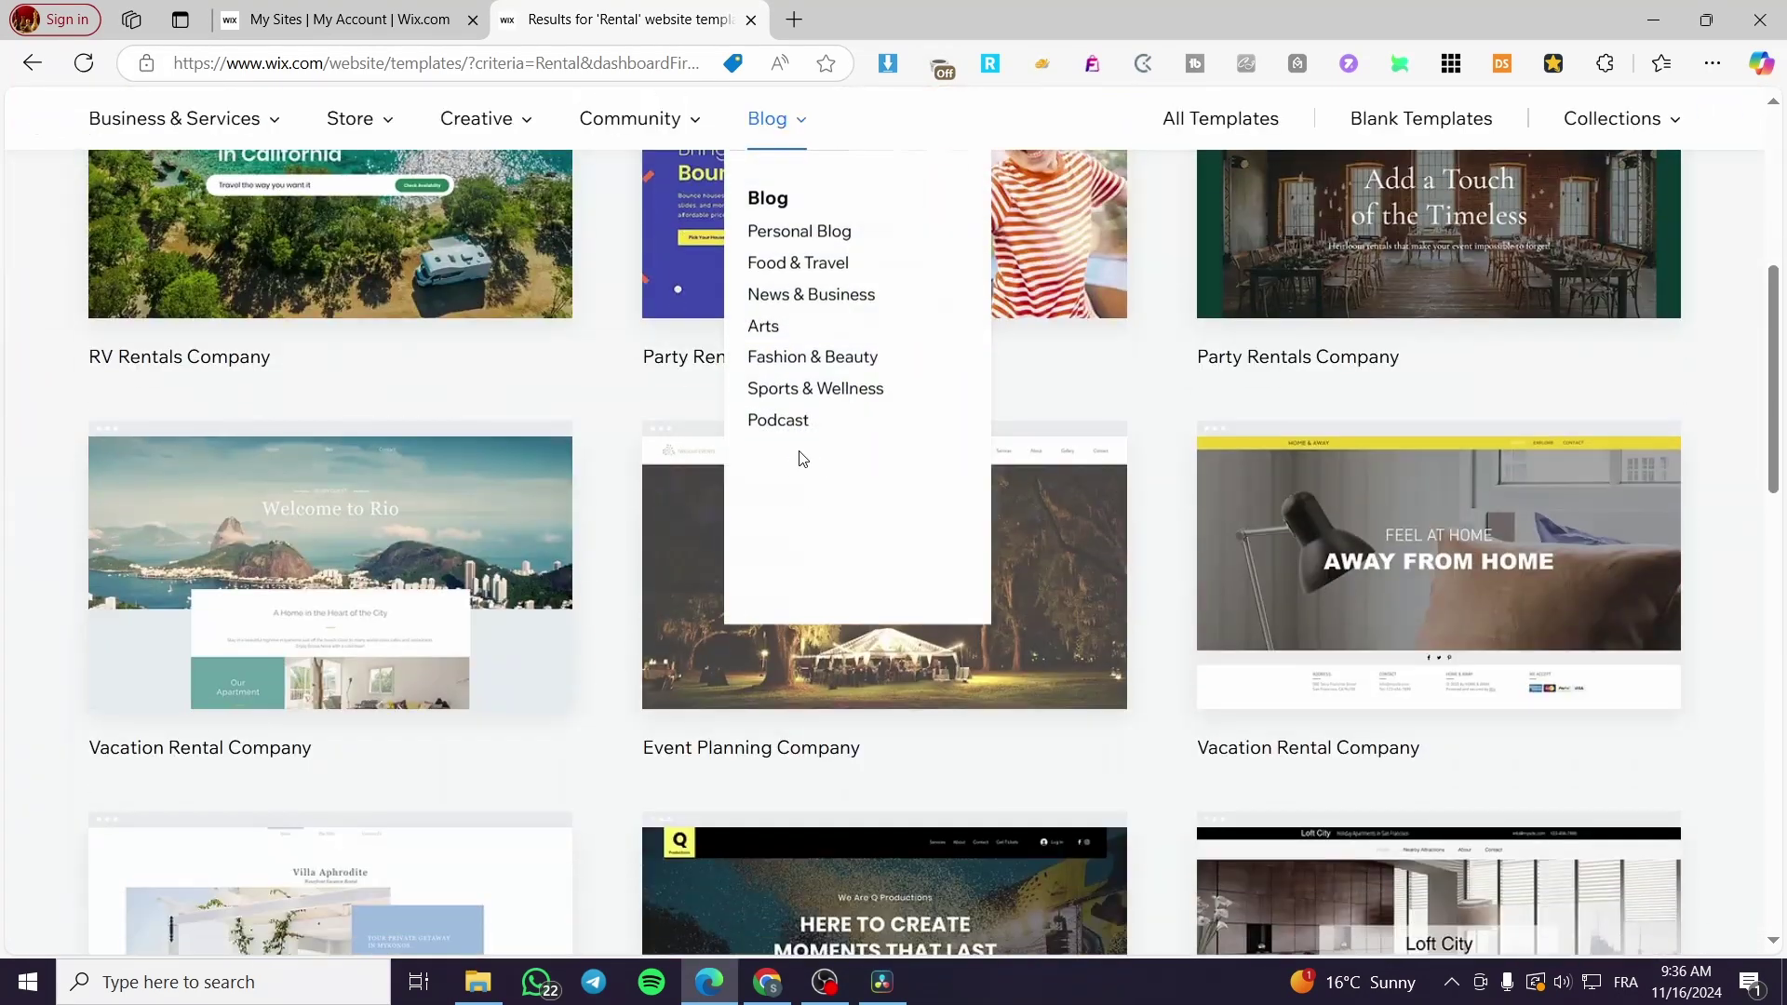
pyautogui.scroll(5, 803, 458)
pyautogui.moveTo(321, 422)
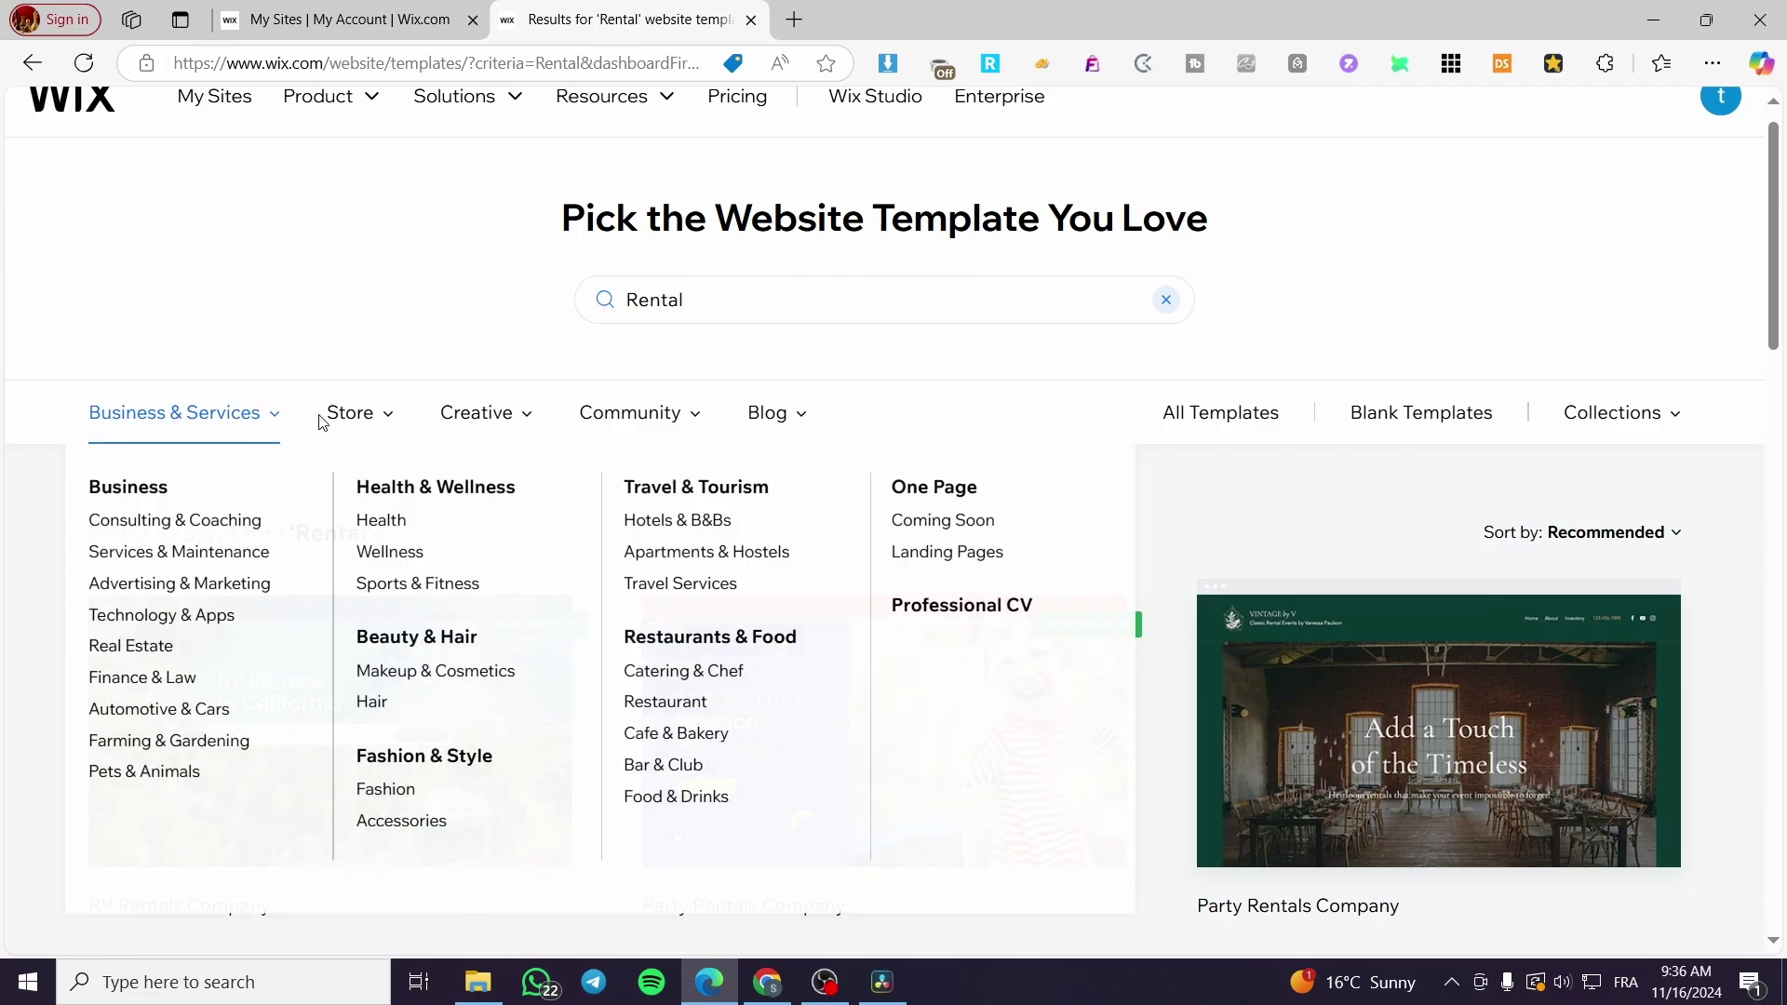
pyautogui.moveTo(239, 425)
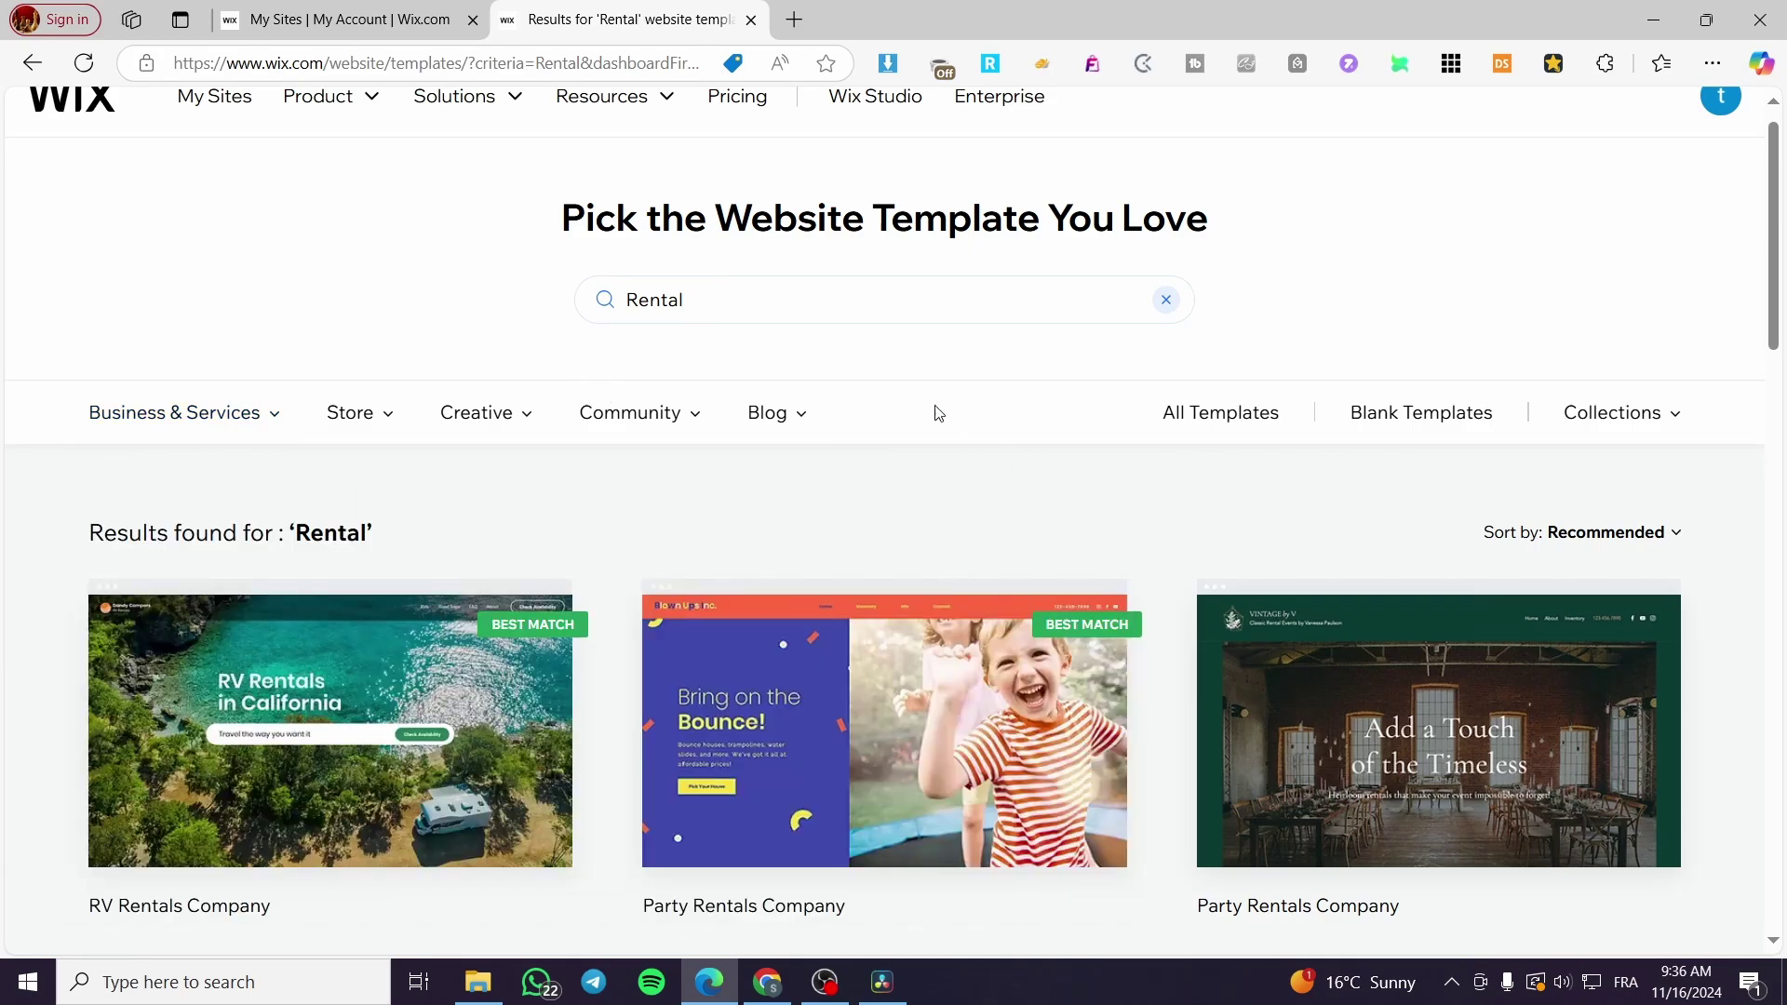
pyautogui.click(32, 65)
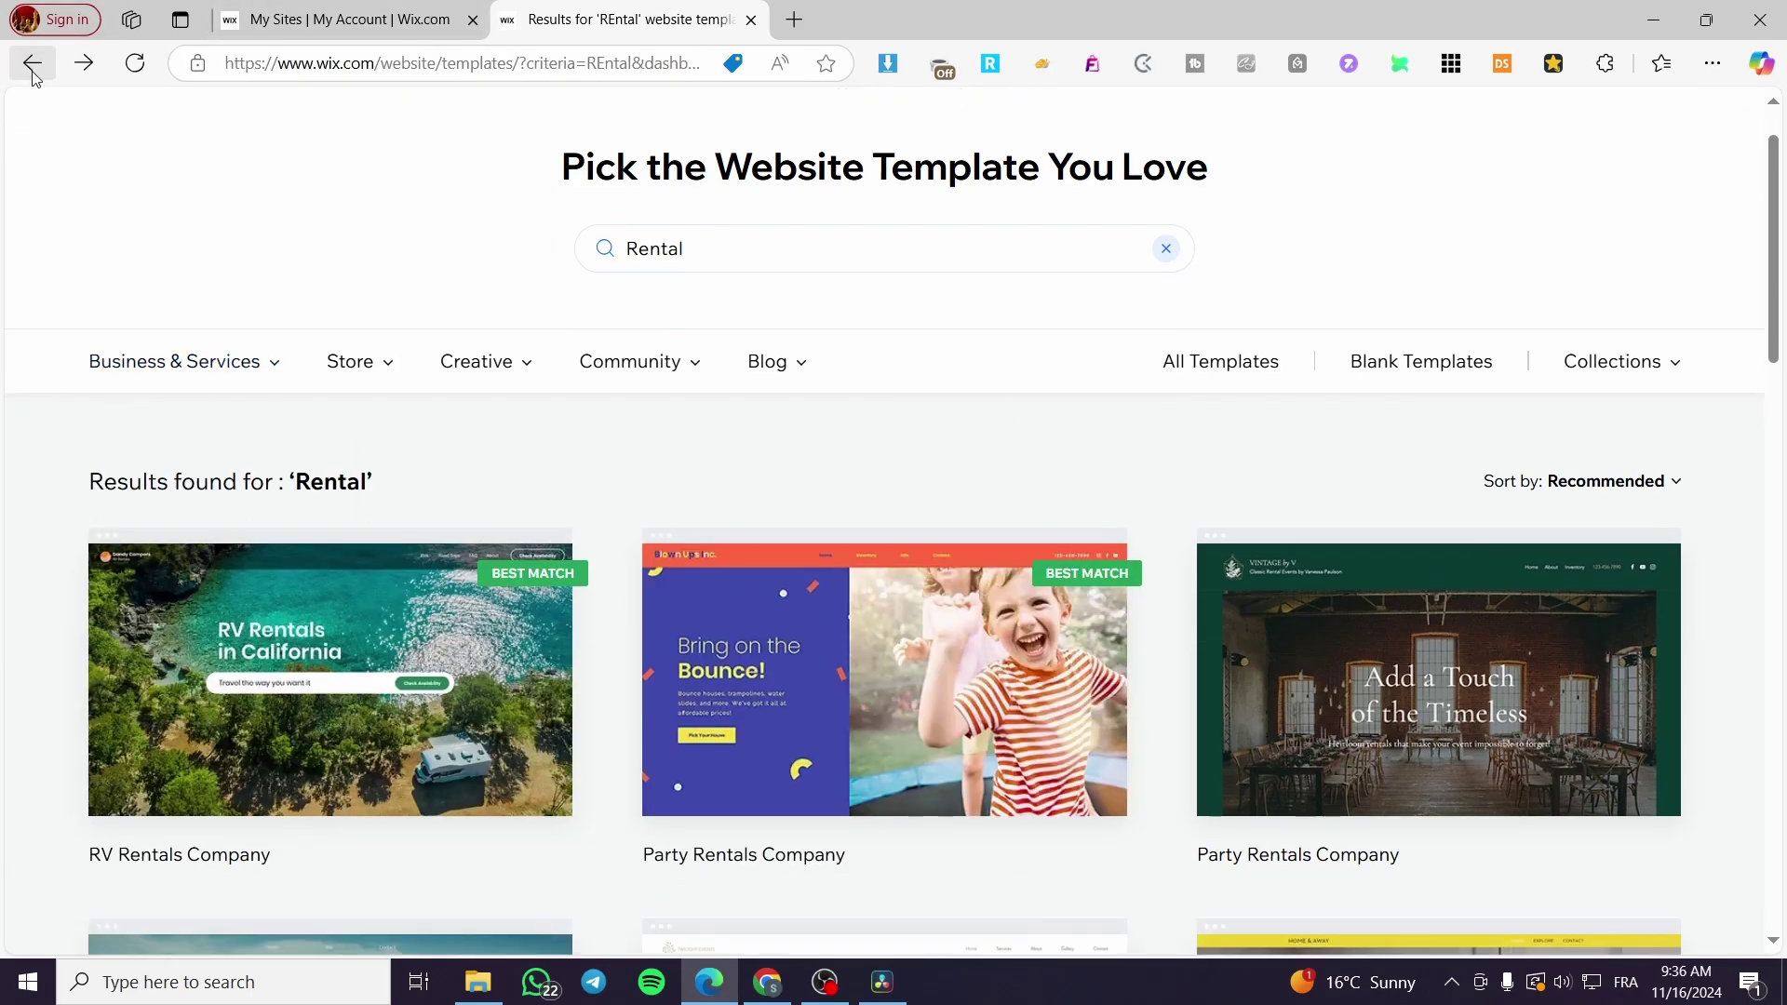
pyautogui.click(33, 72)
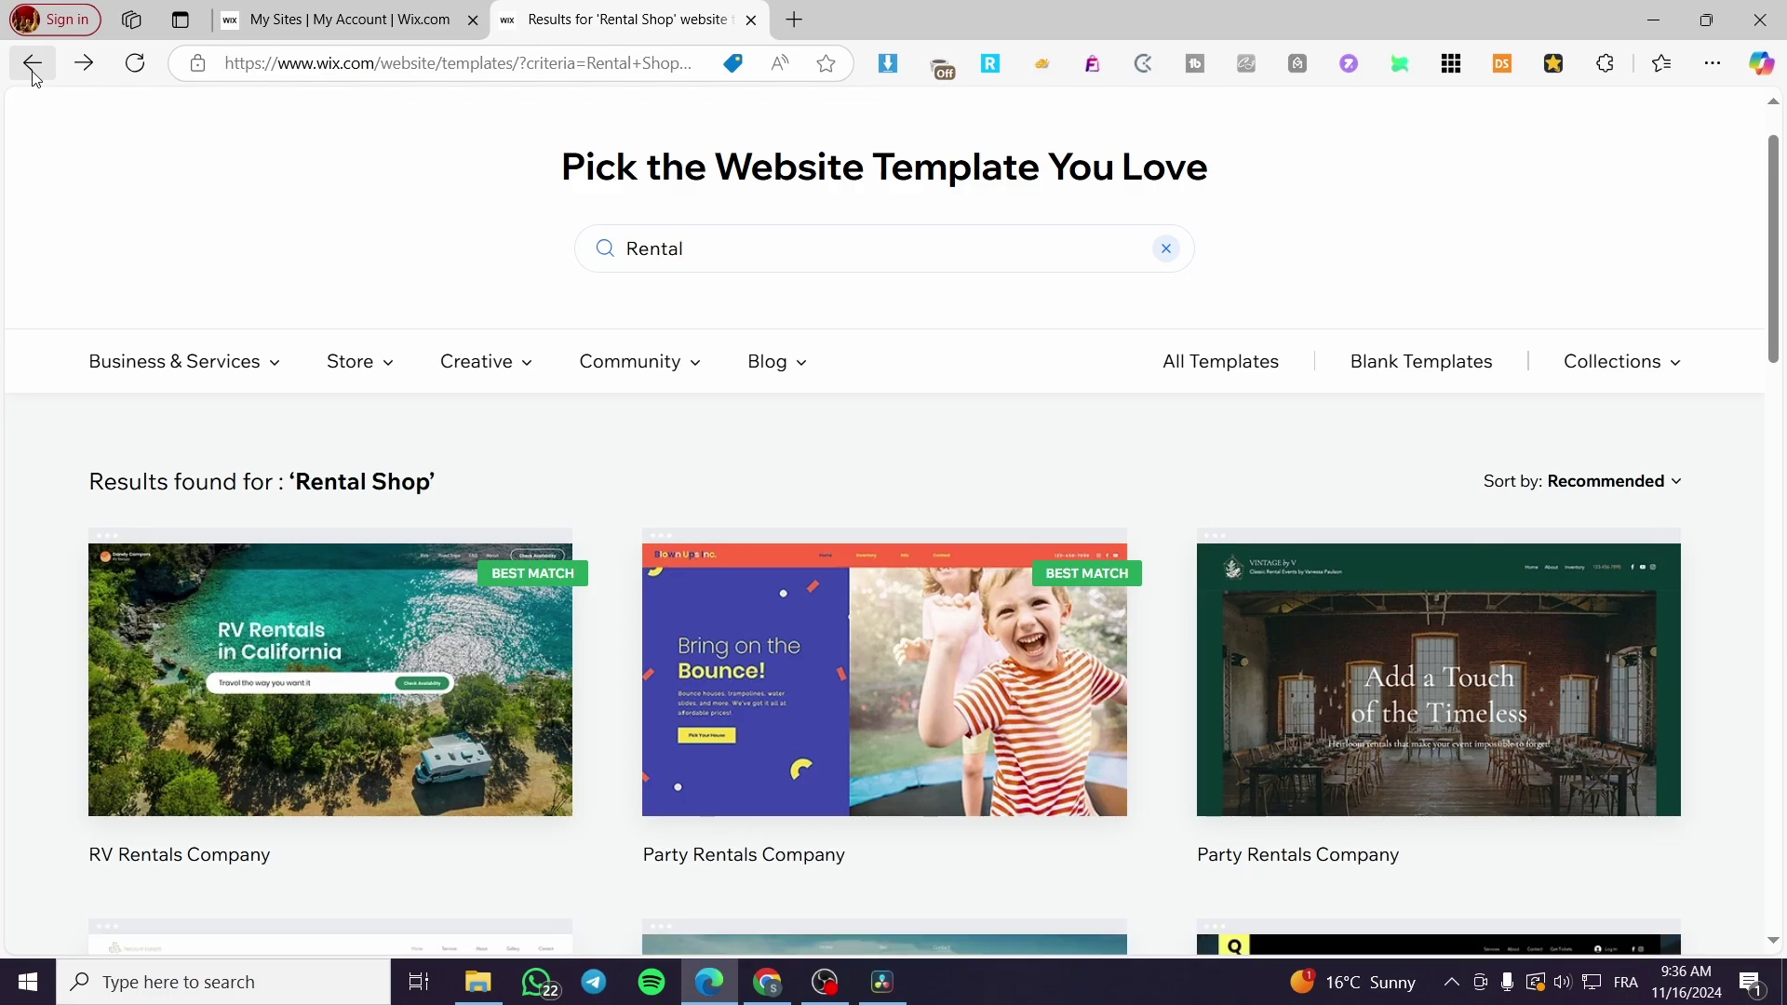
# Step: Return to the design choice and generate the site design with AI
pyautogui.click(39, 80)
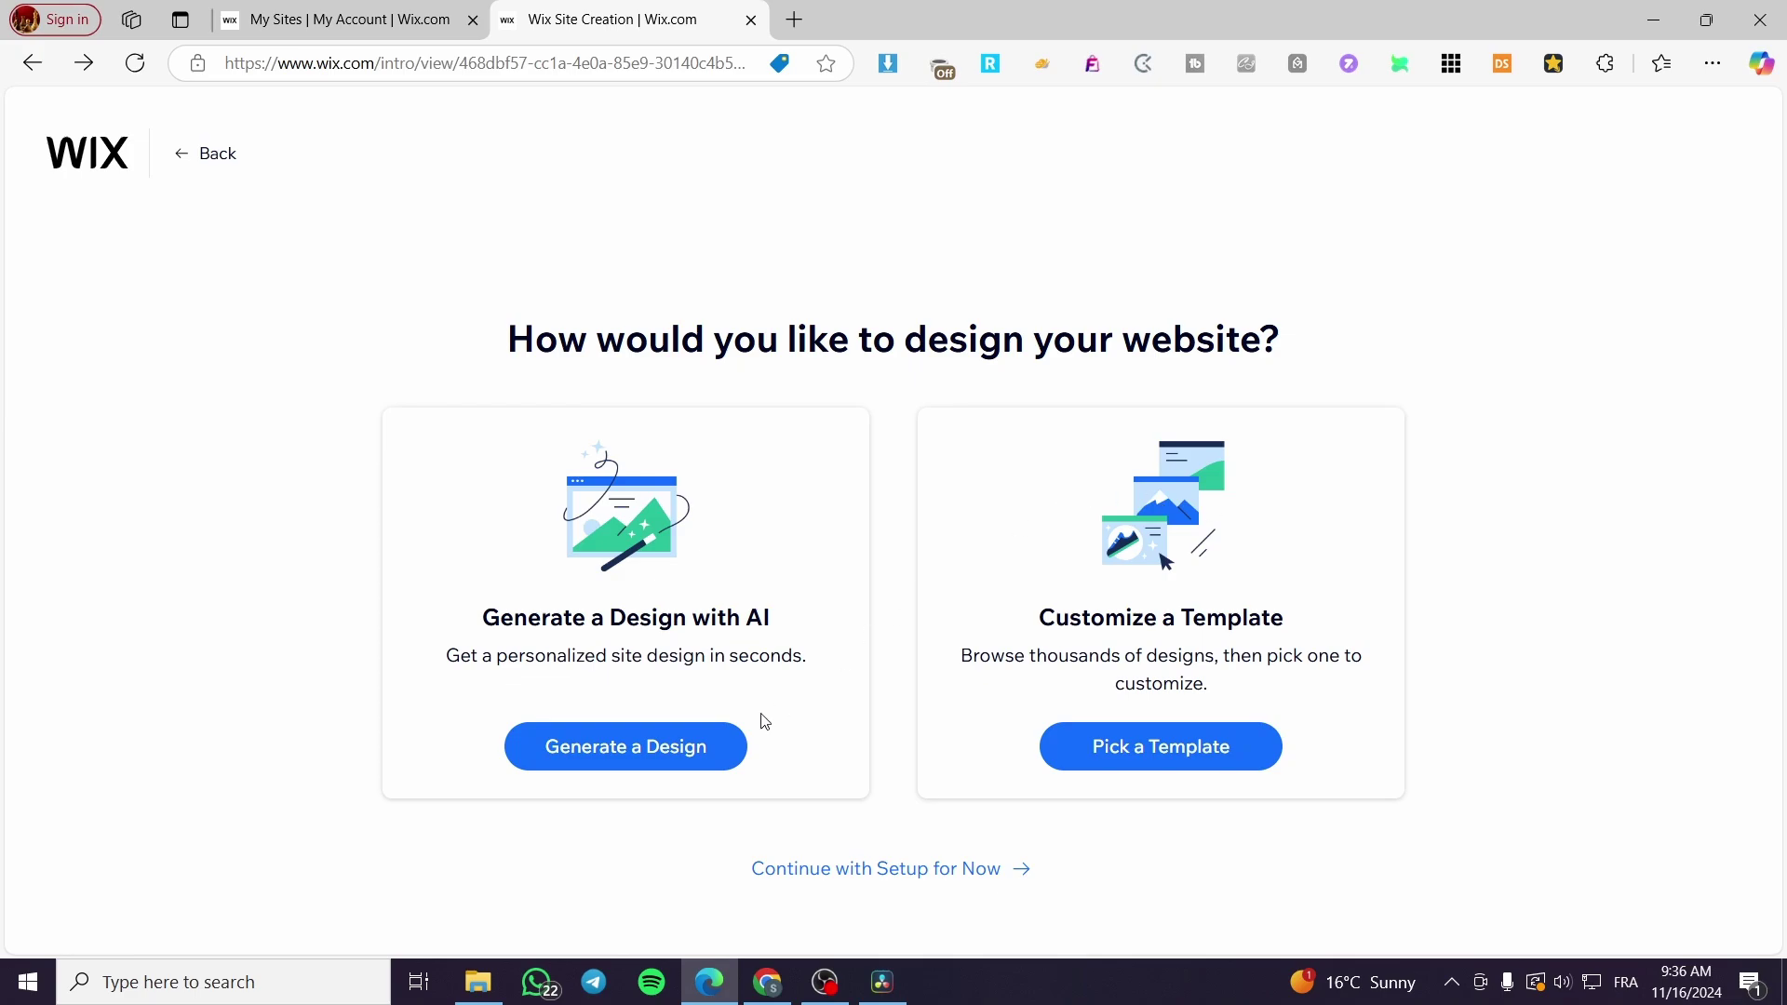
pyautogui.click(677, 754)
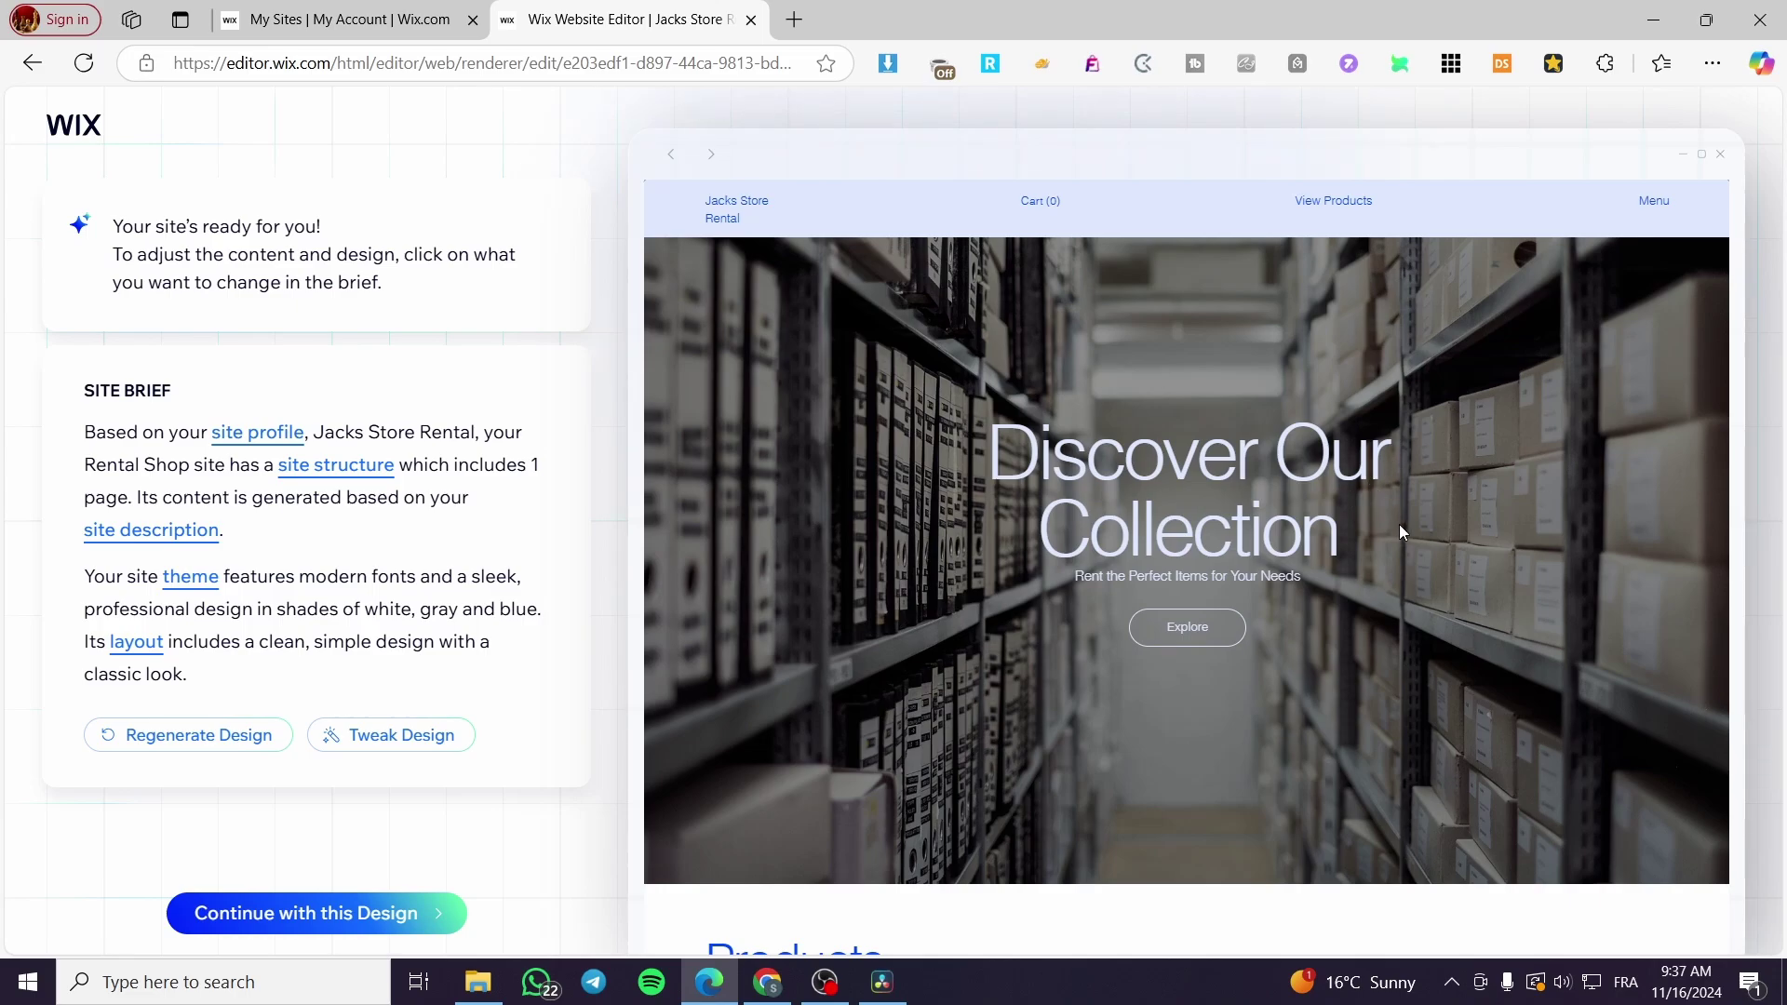
# Step: Scroll through the generated previews to Version 2, 'Explore Our Rental Collection Today'
pyautogui.scroll(-1, 1400, 523)
pyautogui.scroll(-2, 1415, 507)
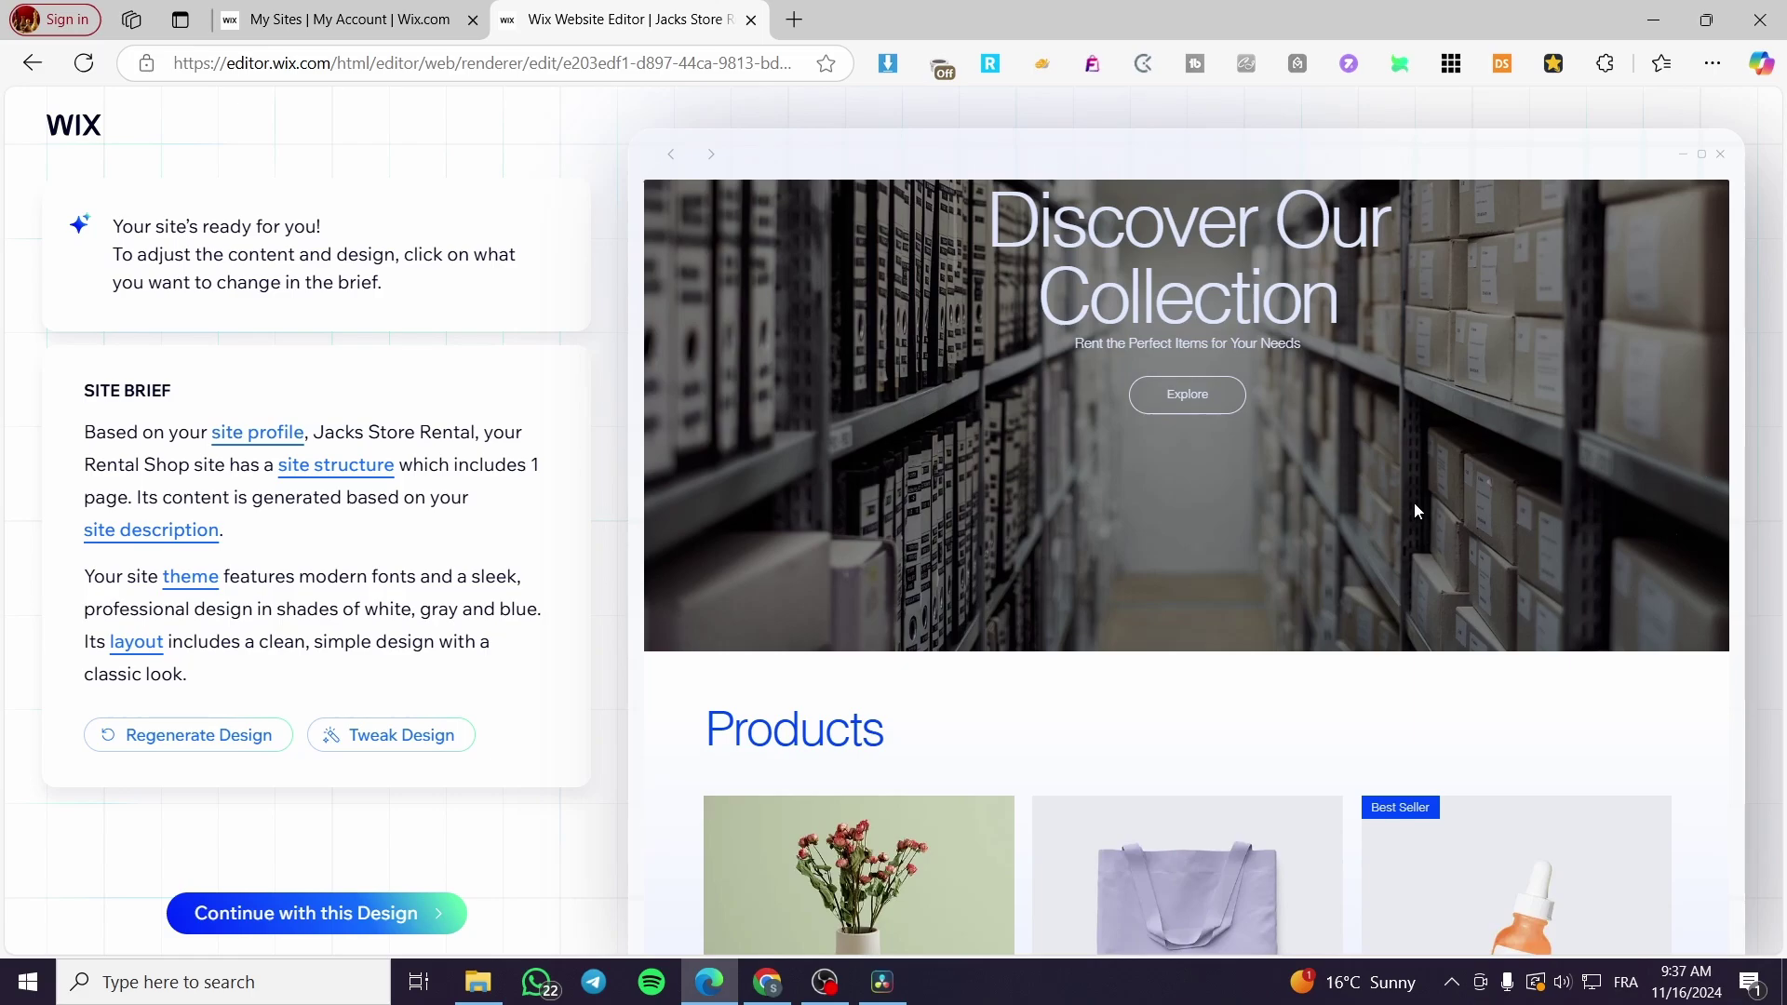
pyautogui.scroll(-2, 1413, 510)
pyautogui.scroll(-2, 1028, 517)
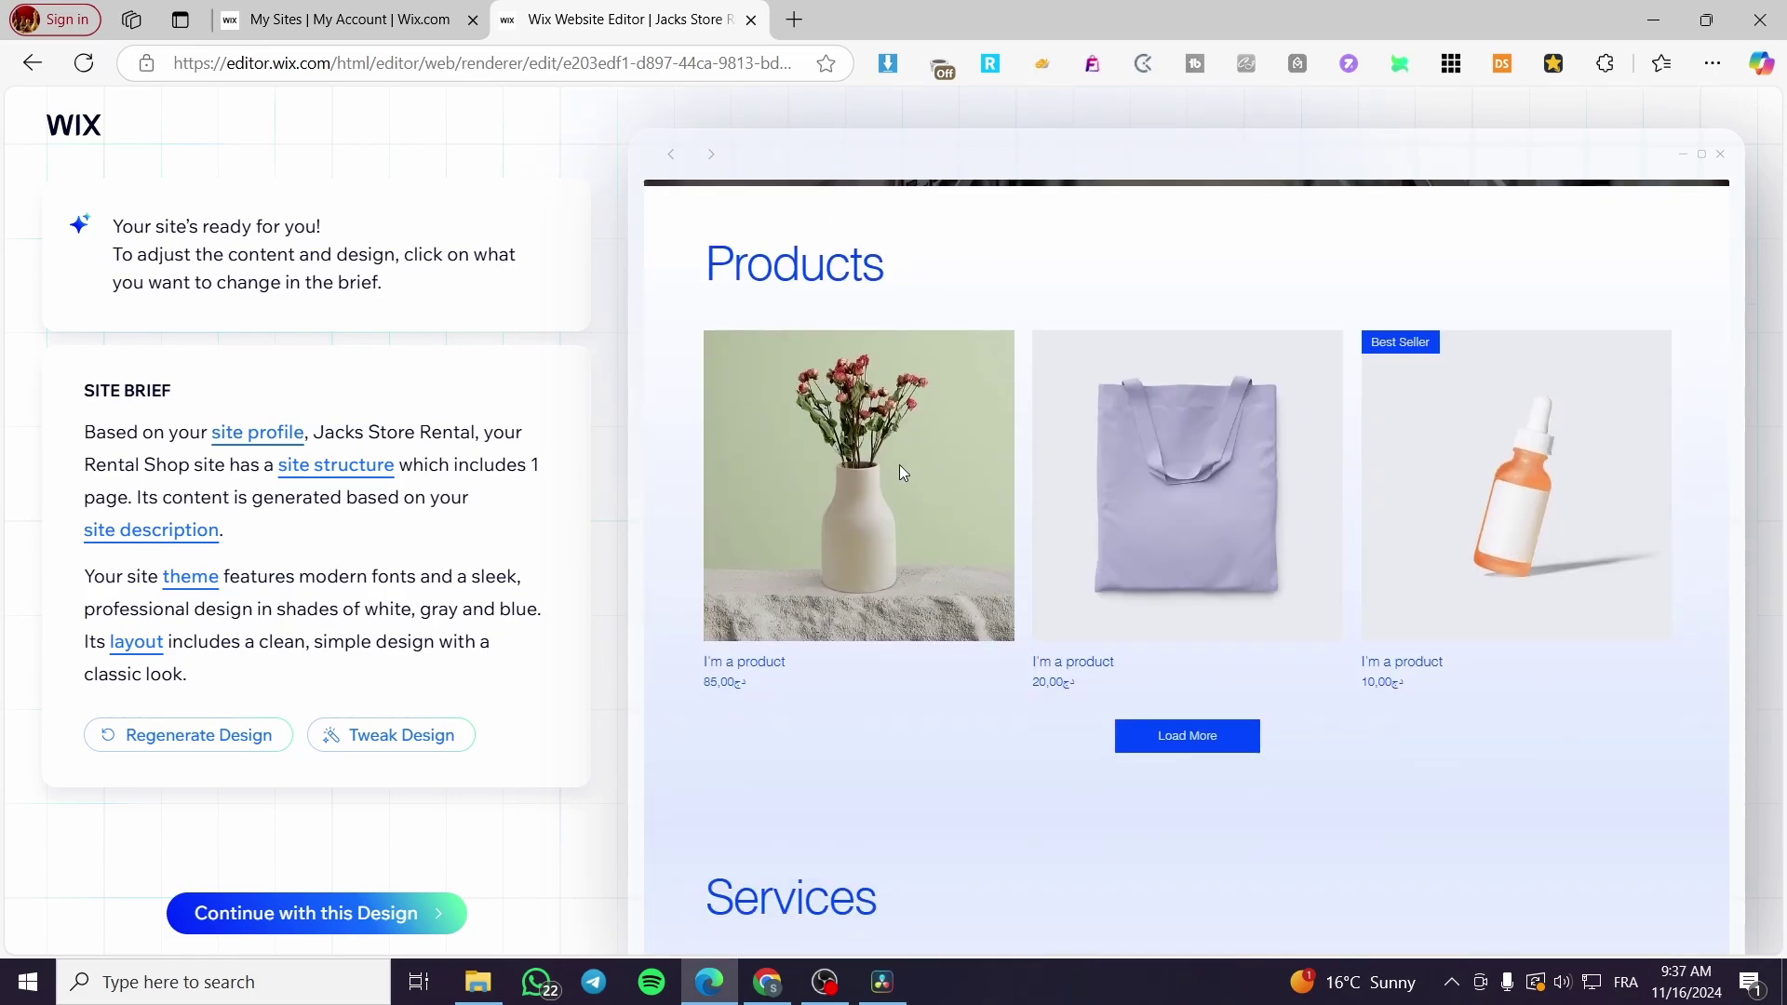
pyautogui.scroll(-2, 902, 469)
pyautogui.scroll(-1, 907, 471)
pyautogui.scroll(2, 837, 470)
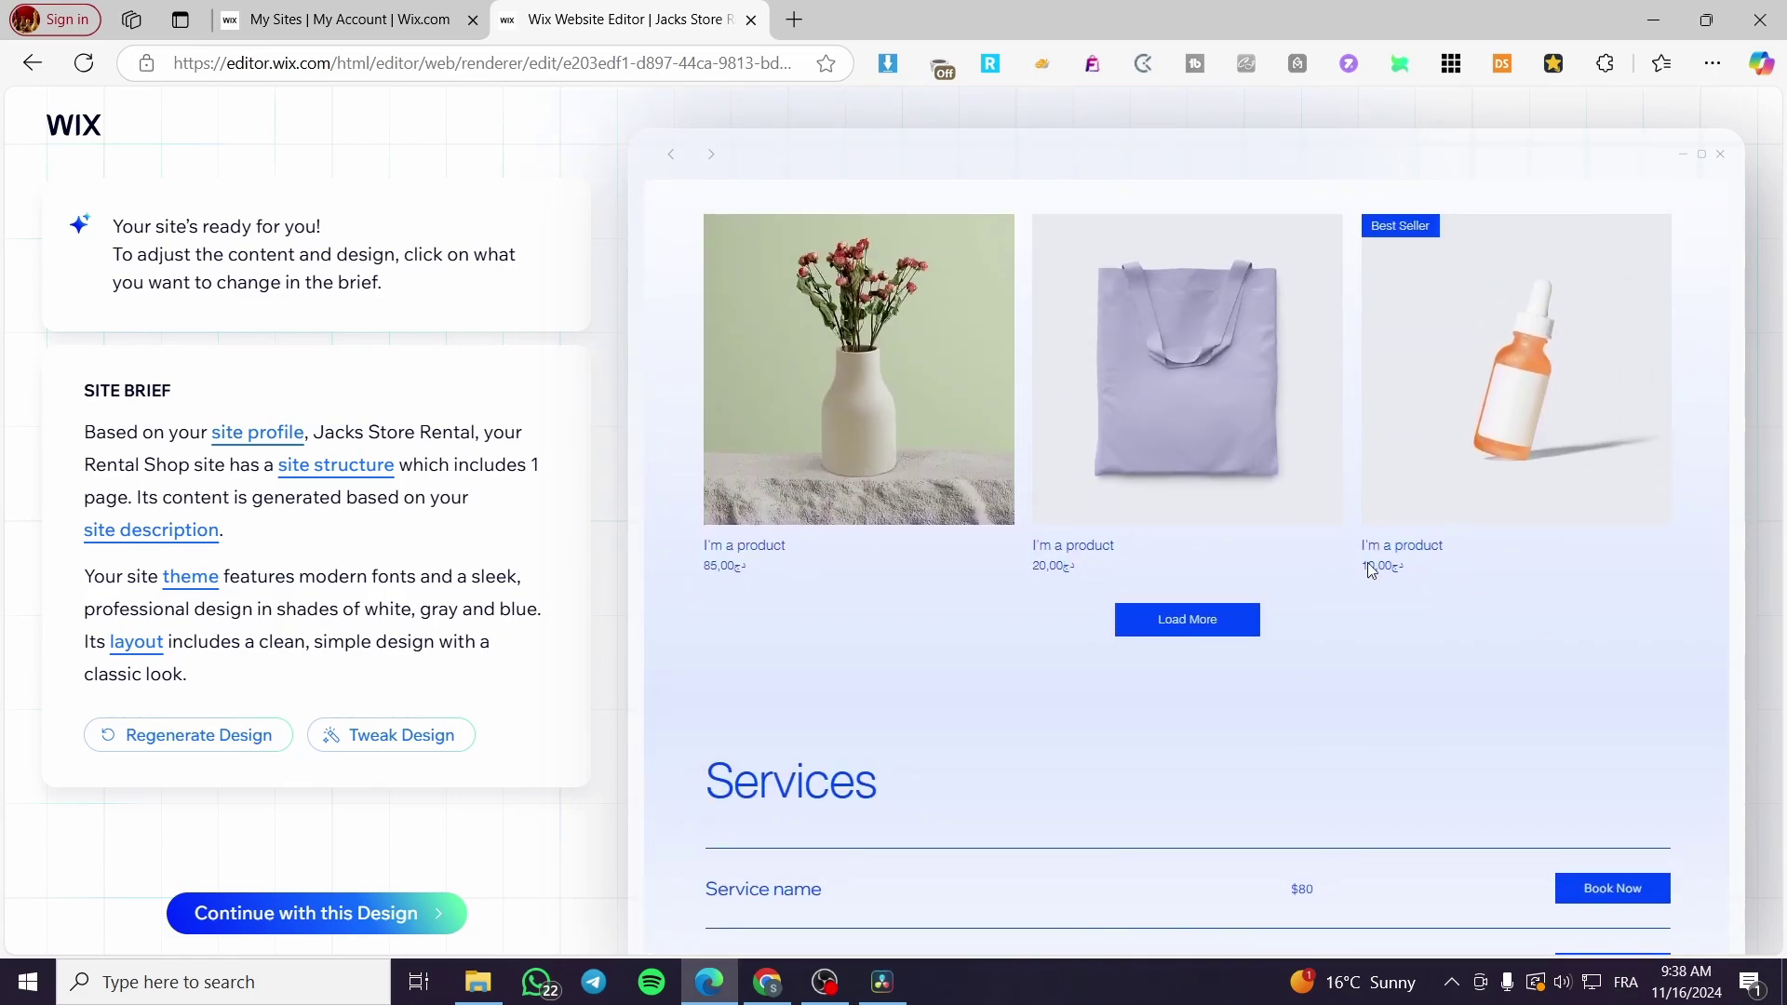
pyautogui.scroll(-3, 897, 670)
pyautogui.scroll(-1, 1268, 582)
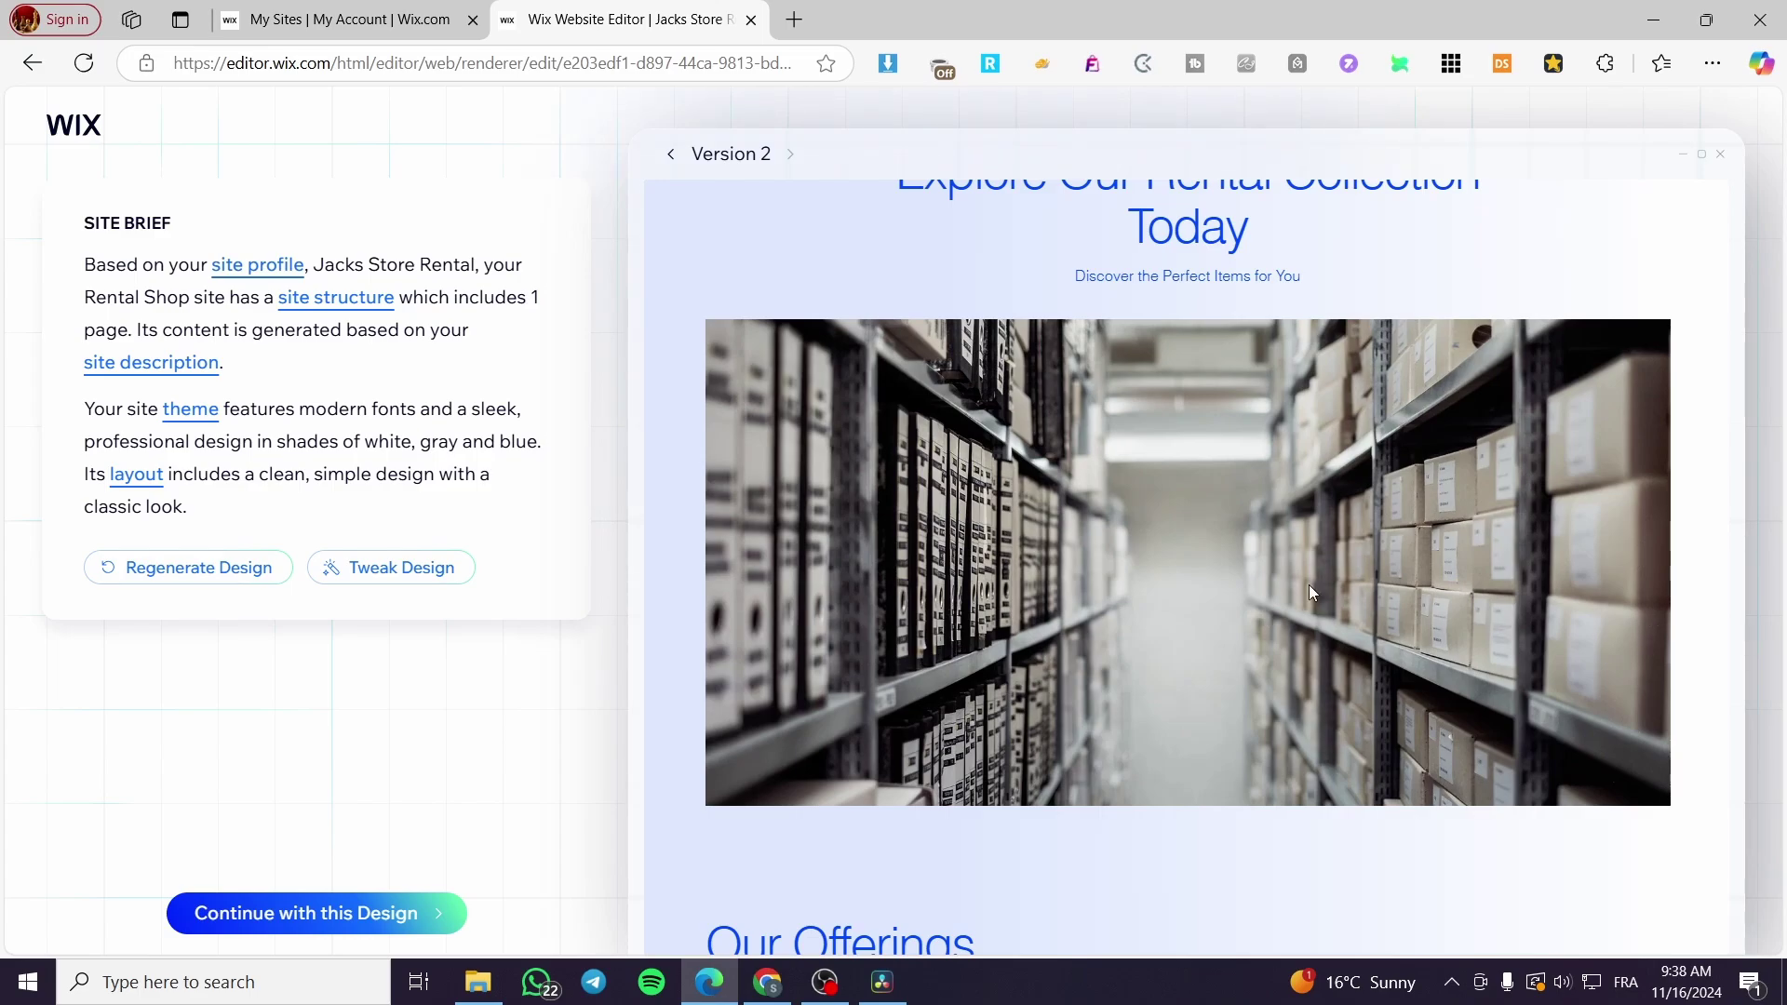
pyautogui.scroll(2, 1266, 370)
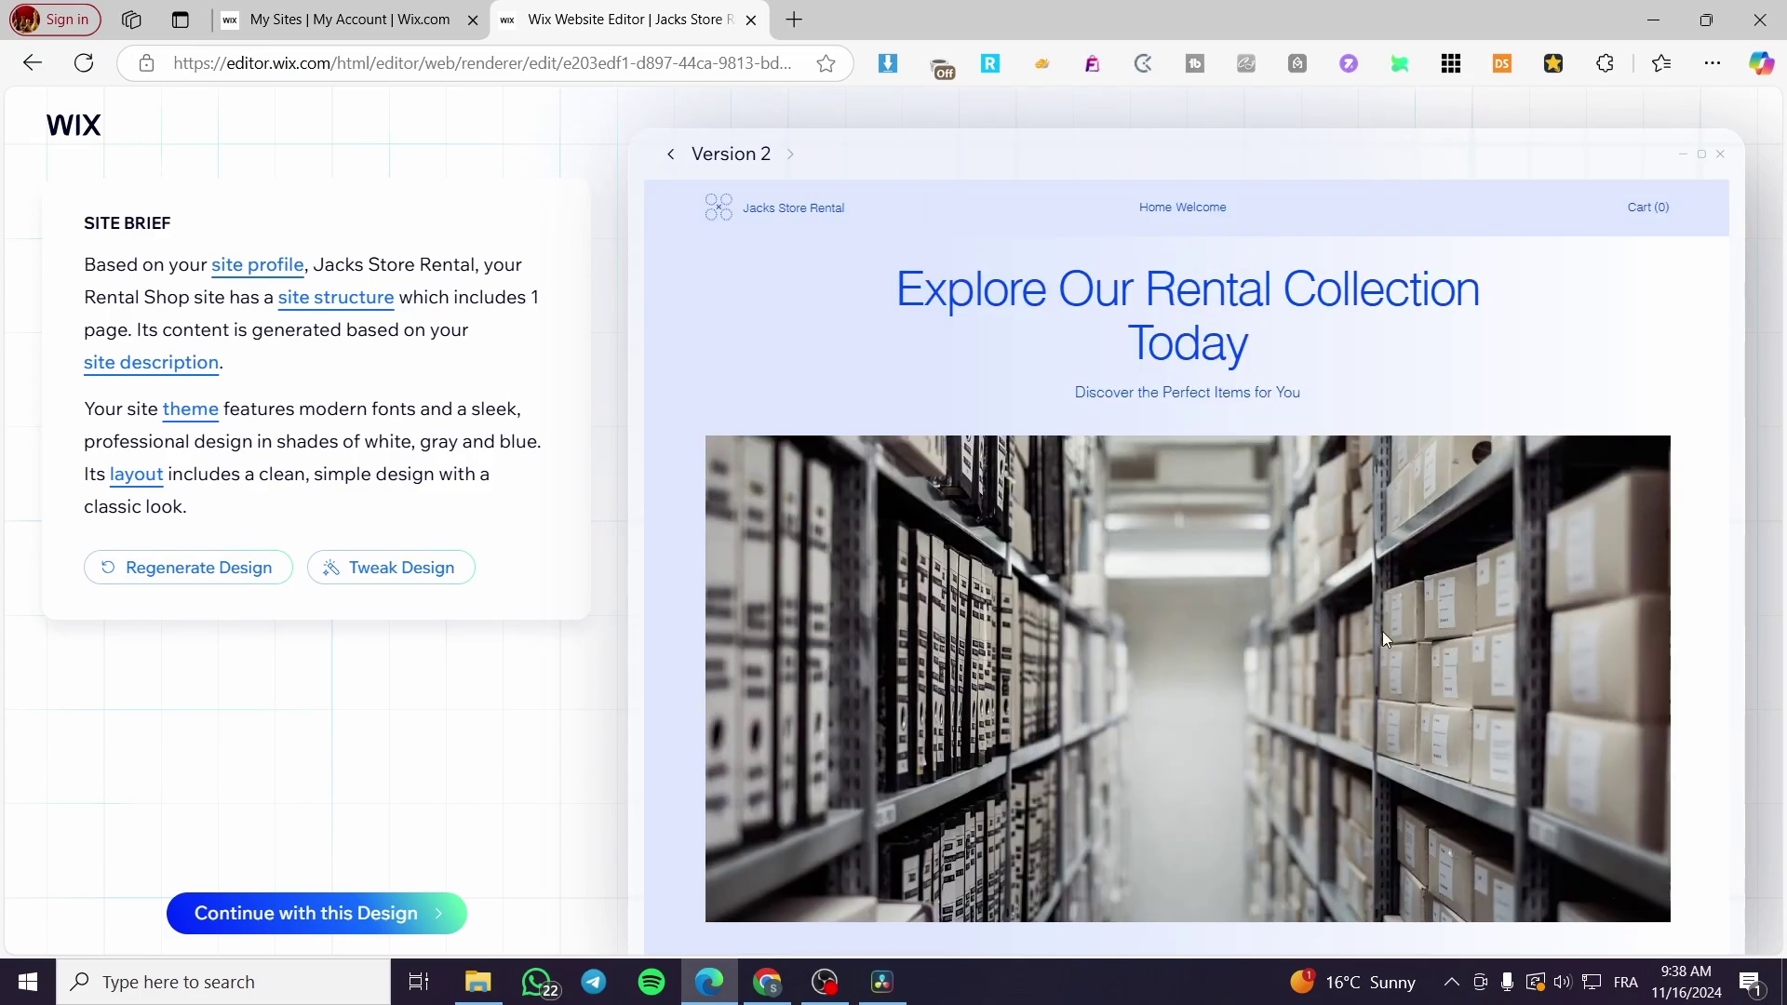
pyautogui.scroll(-5, 1396, 503)
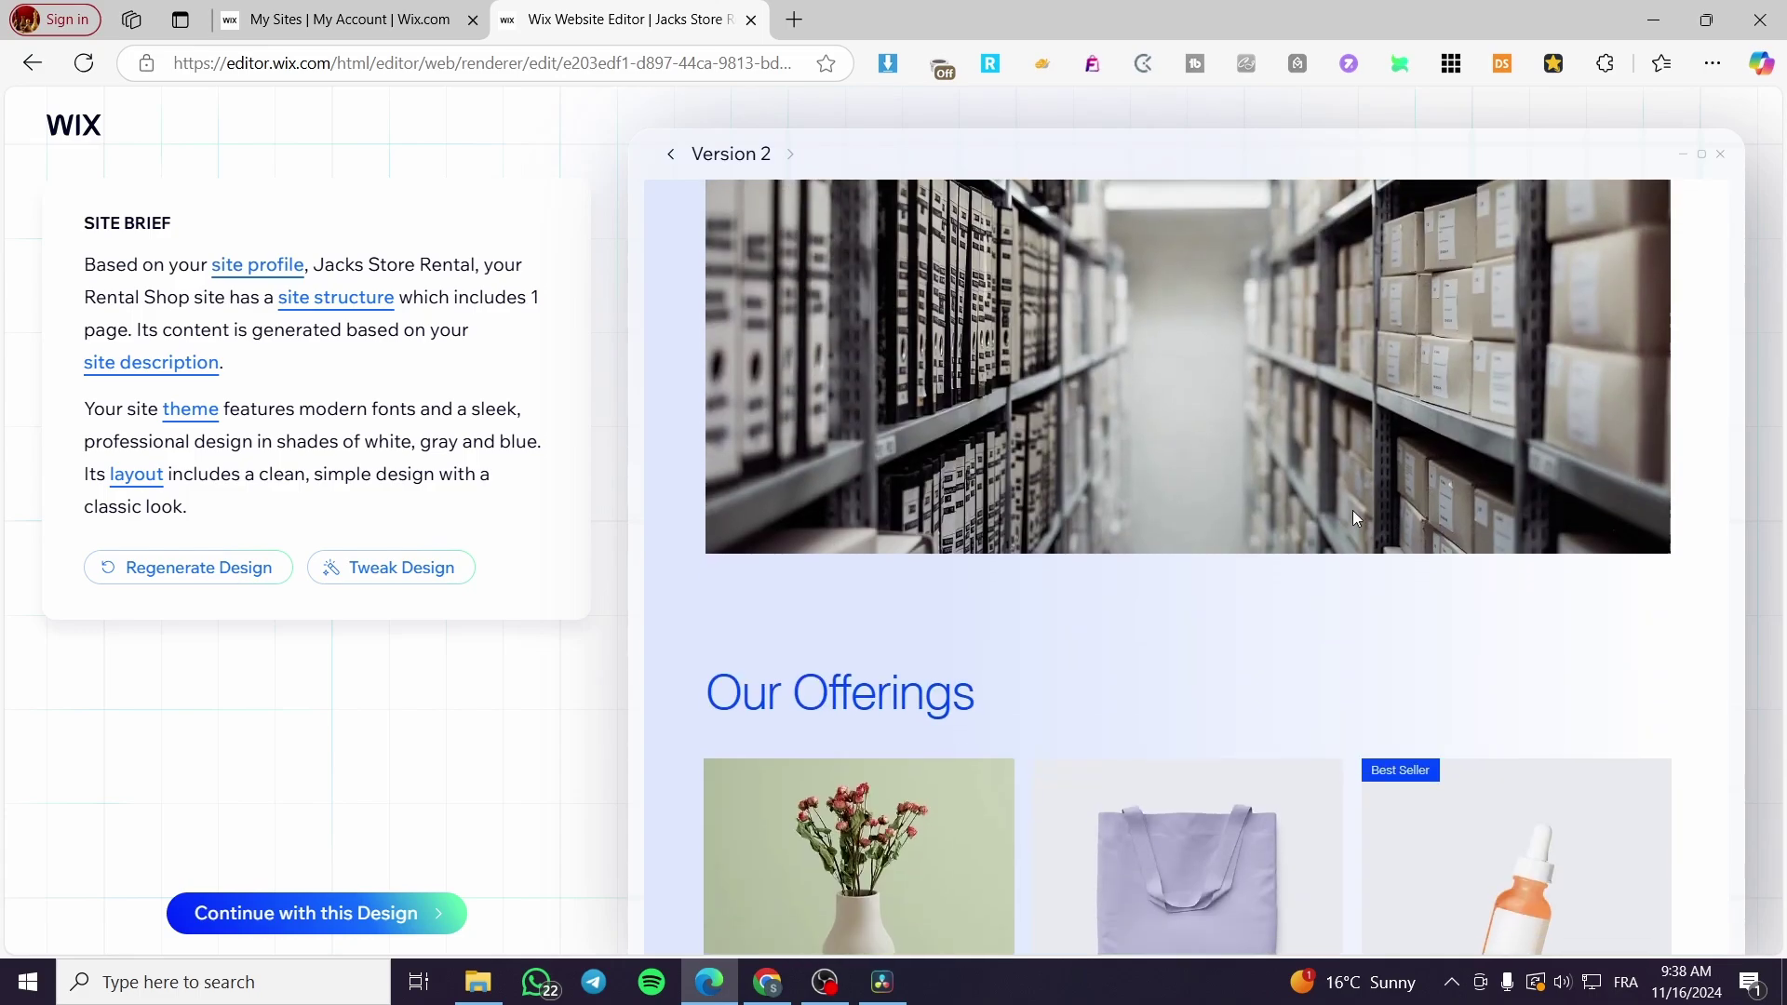
# Step: Continue with Version 2 and skip the domain offer to enter the Editor
pyautogui.click(349, 912)
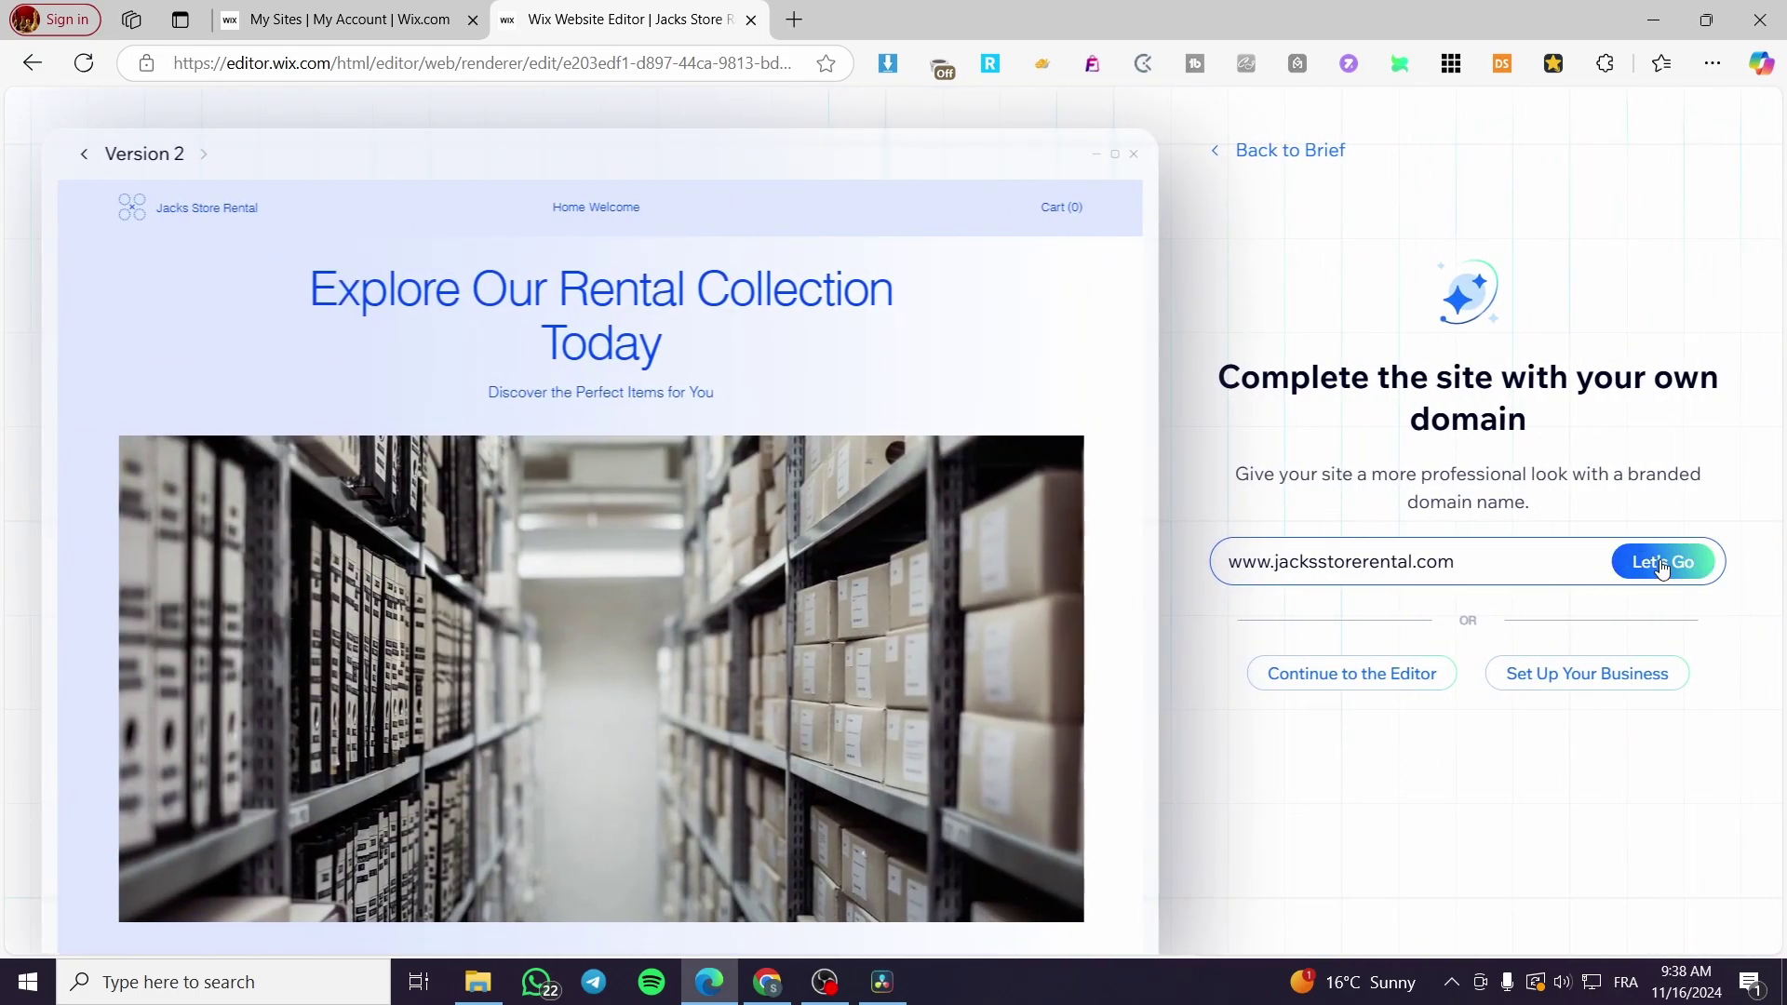
pyautogui.click(1380, 682)
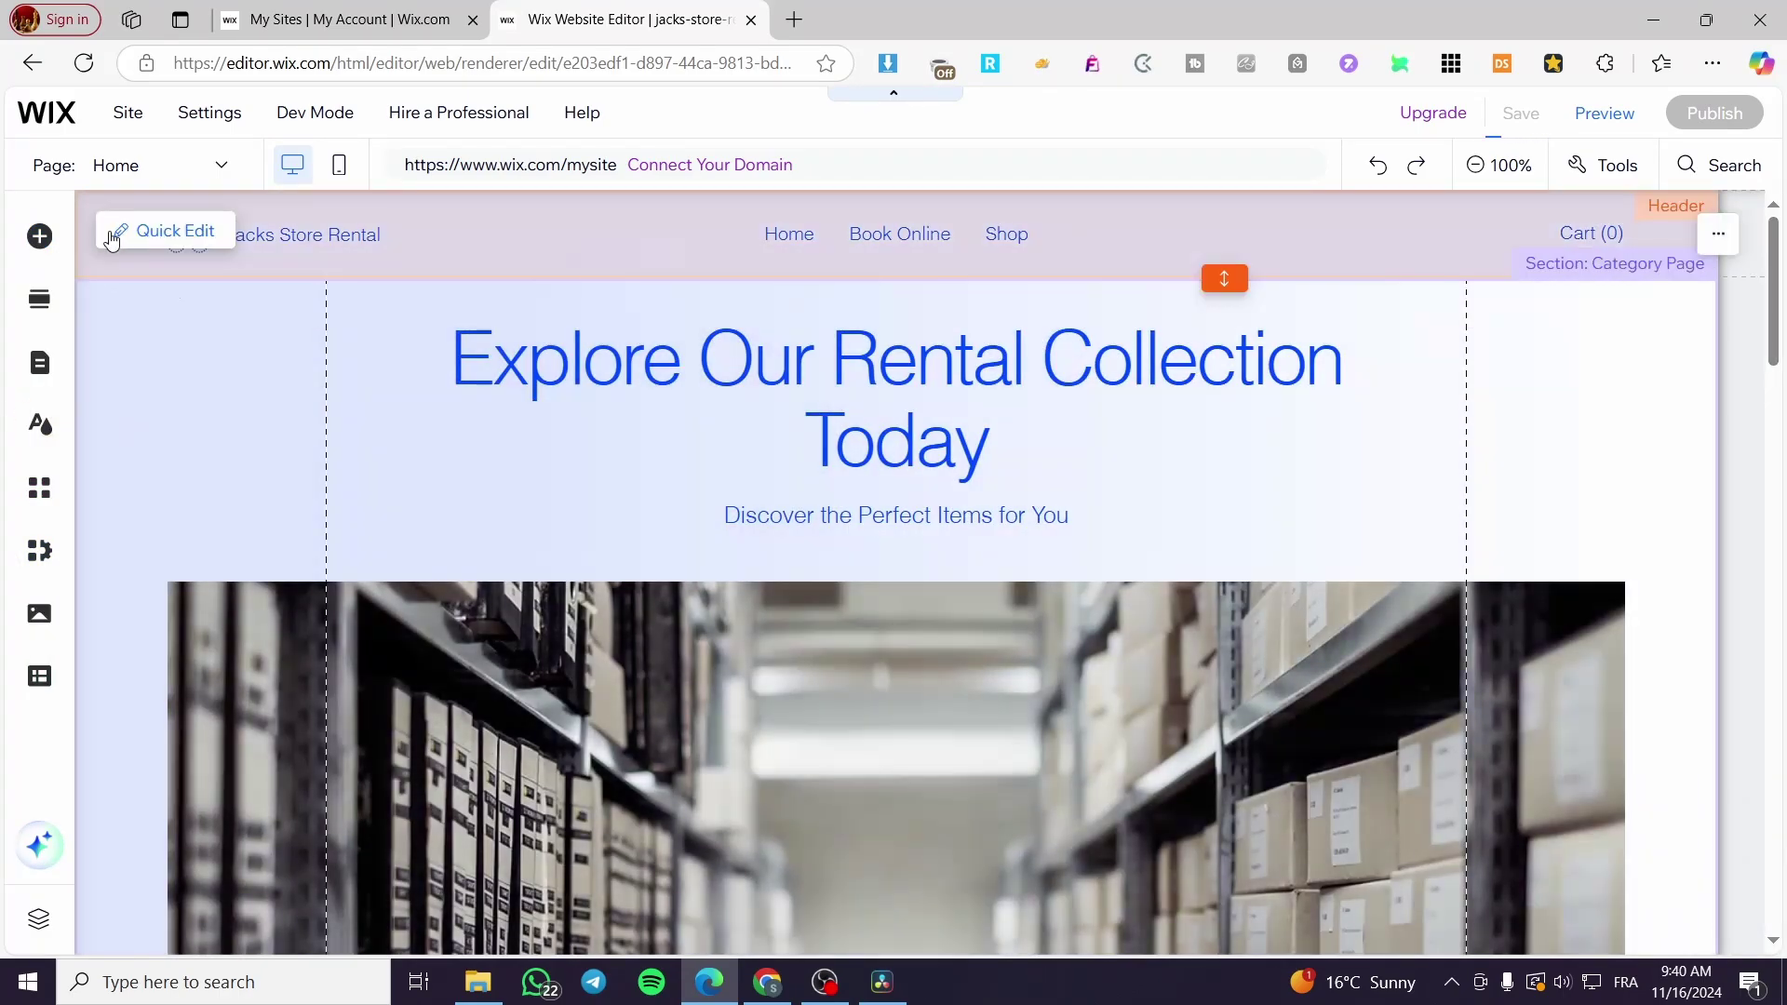
# Step: Open the Shop page from Pages & Menu and scroll through it
pyautogui.click(39, 372)
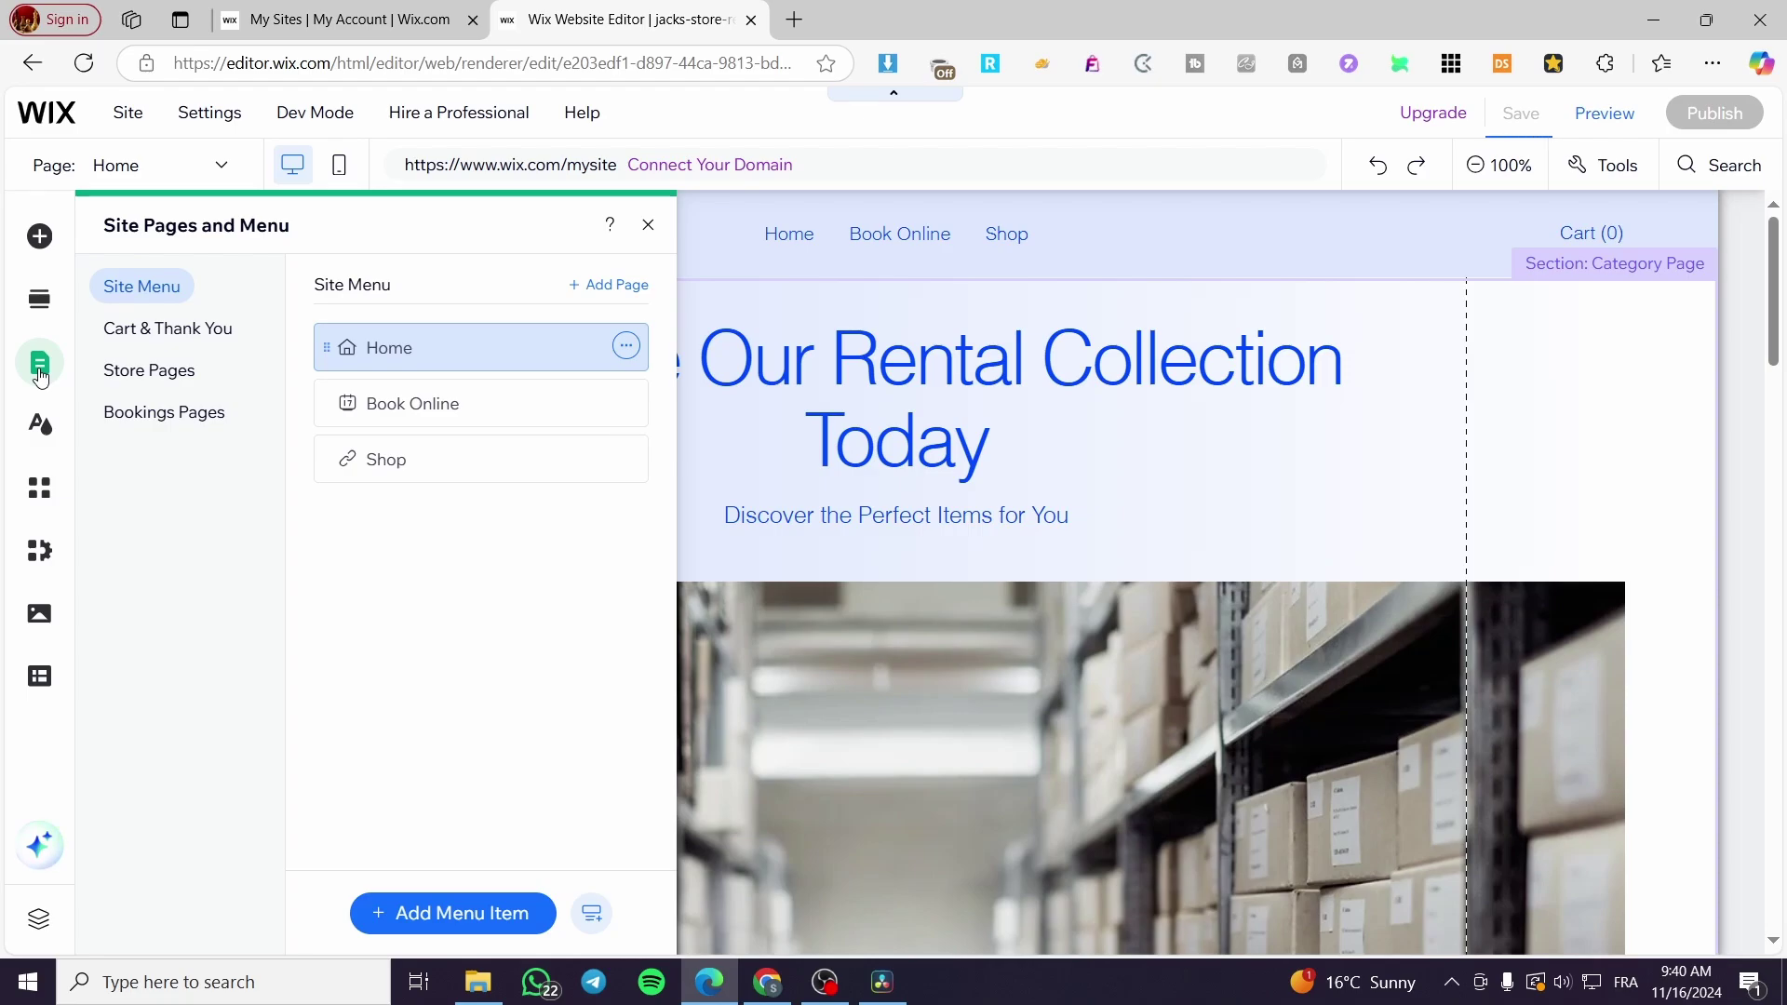
pyautogui.click(513, 441)
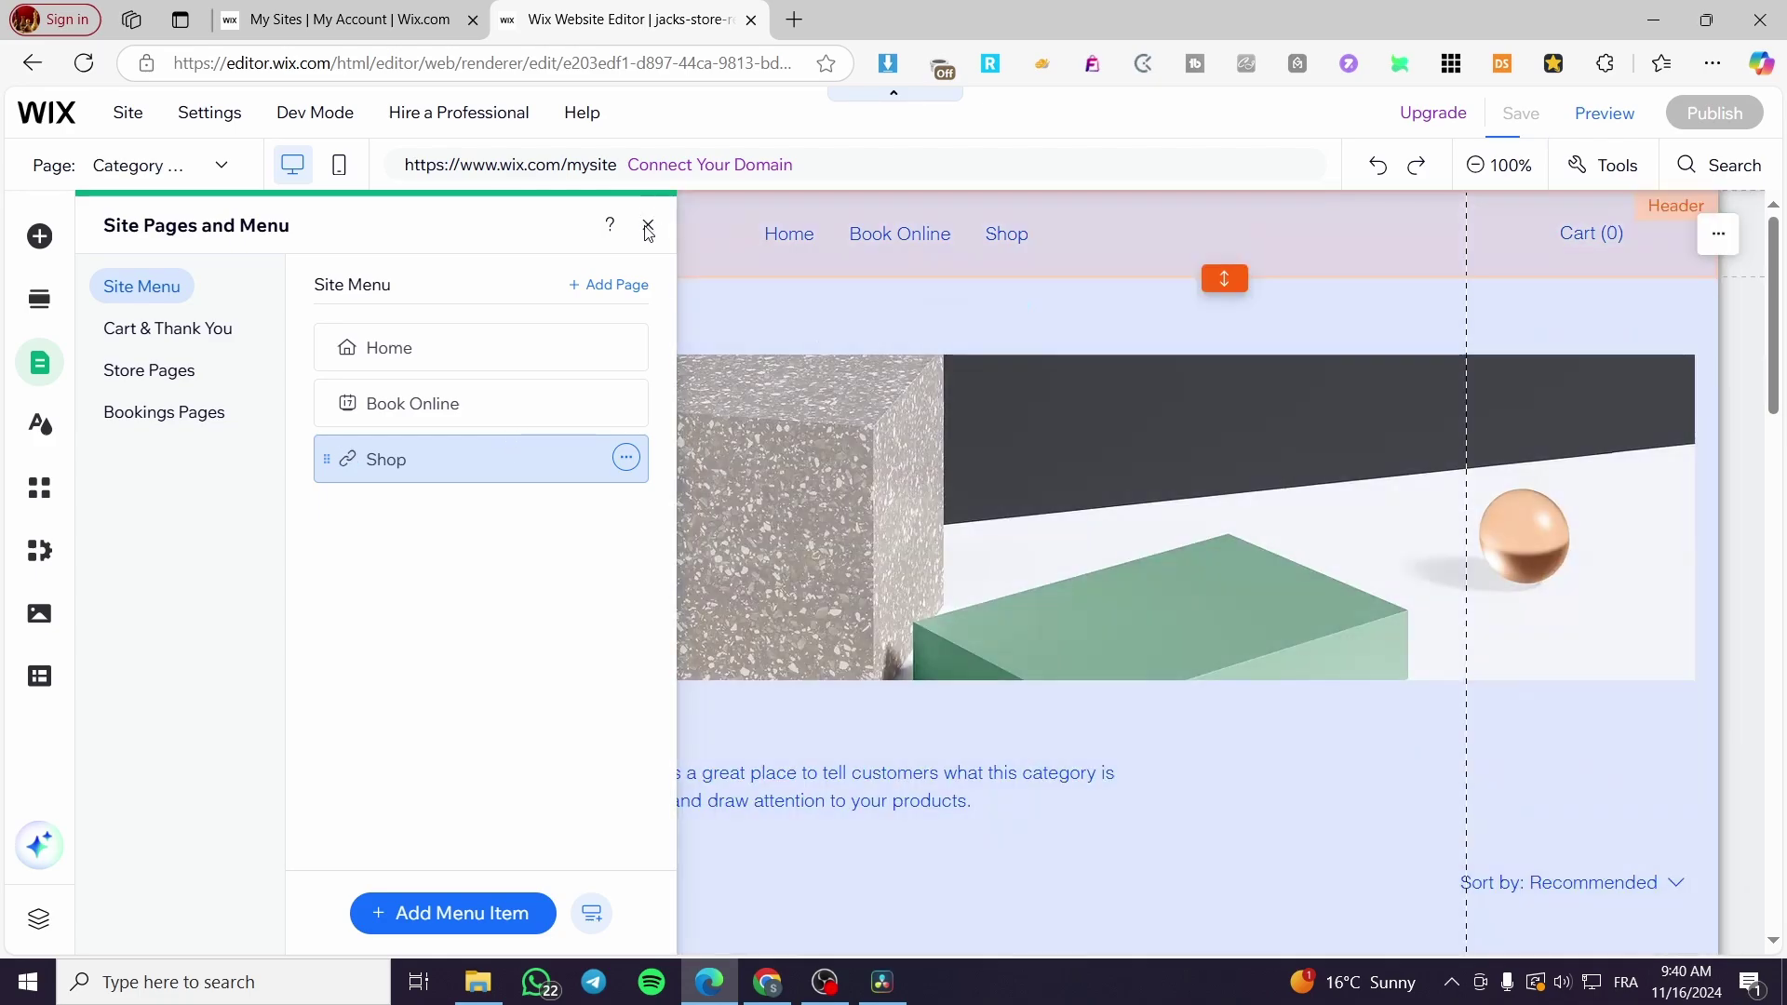
pyautogui.click(670, 256)
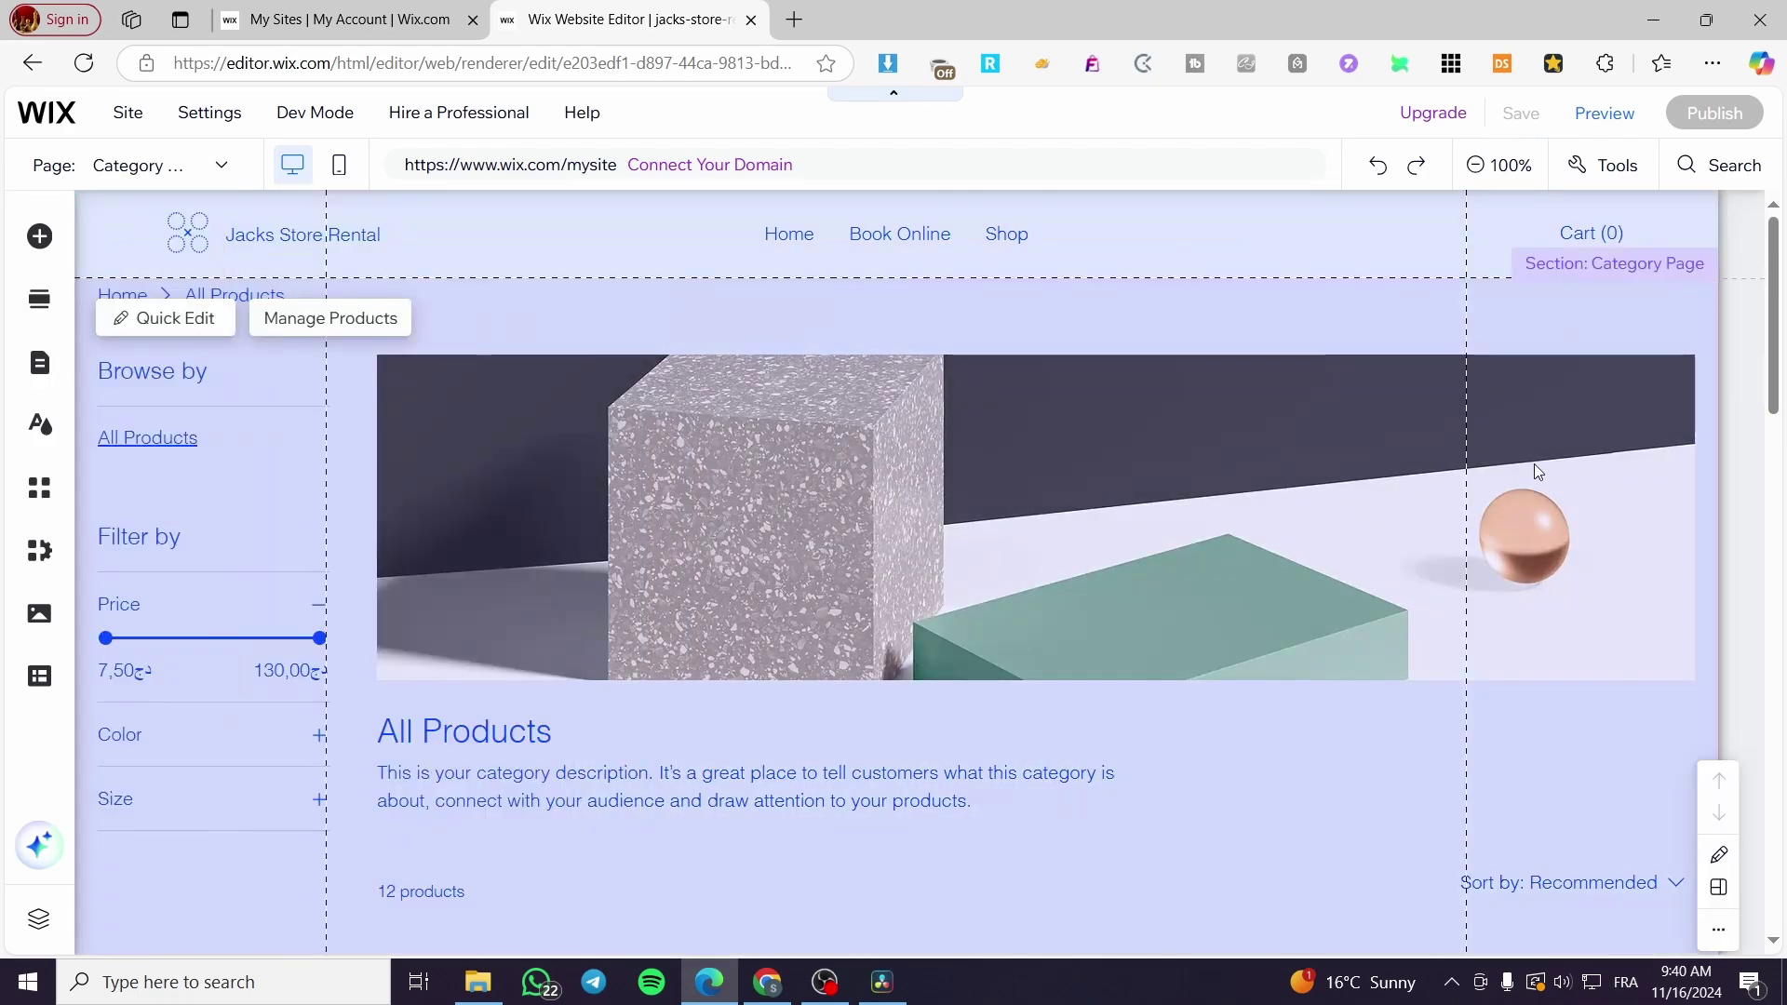
pyautogui.scroll(-5, 1349, 450)
pyautogui.scroll(5, 841, 470)
pyautogui.scroll(-15, 840, 470)
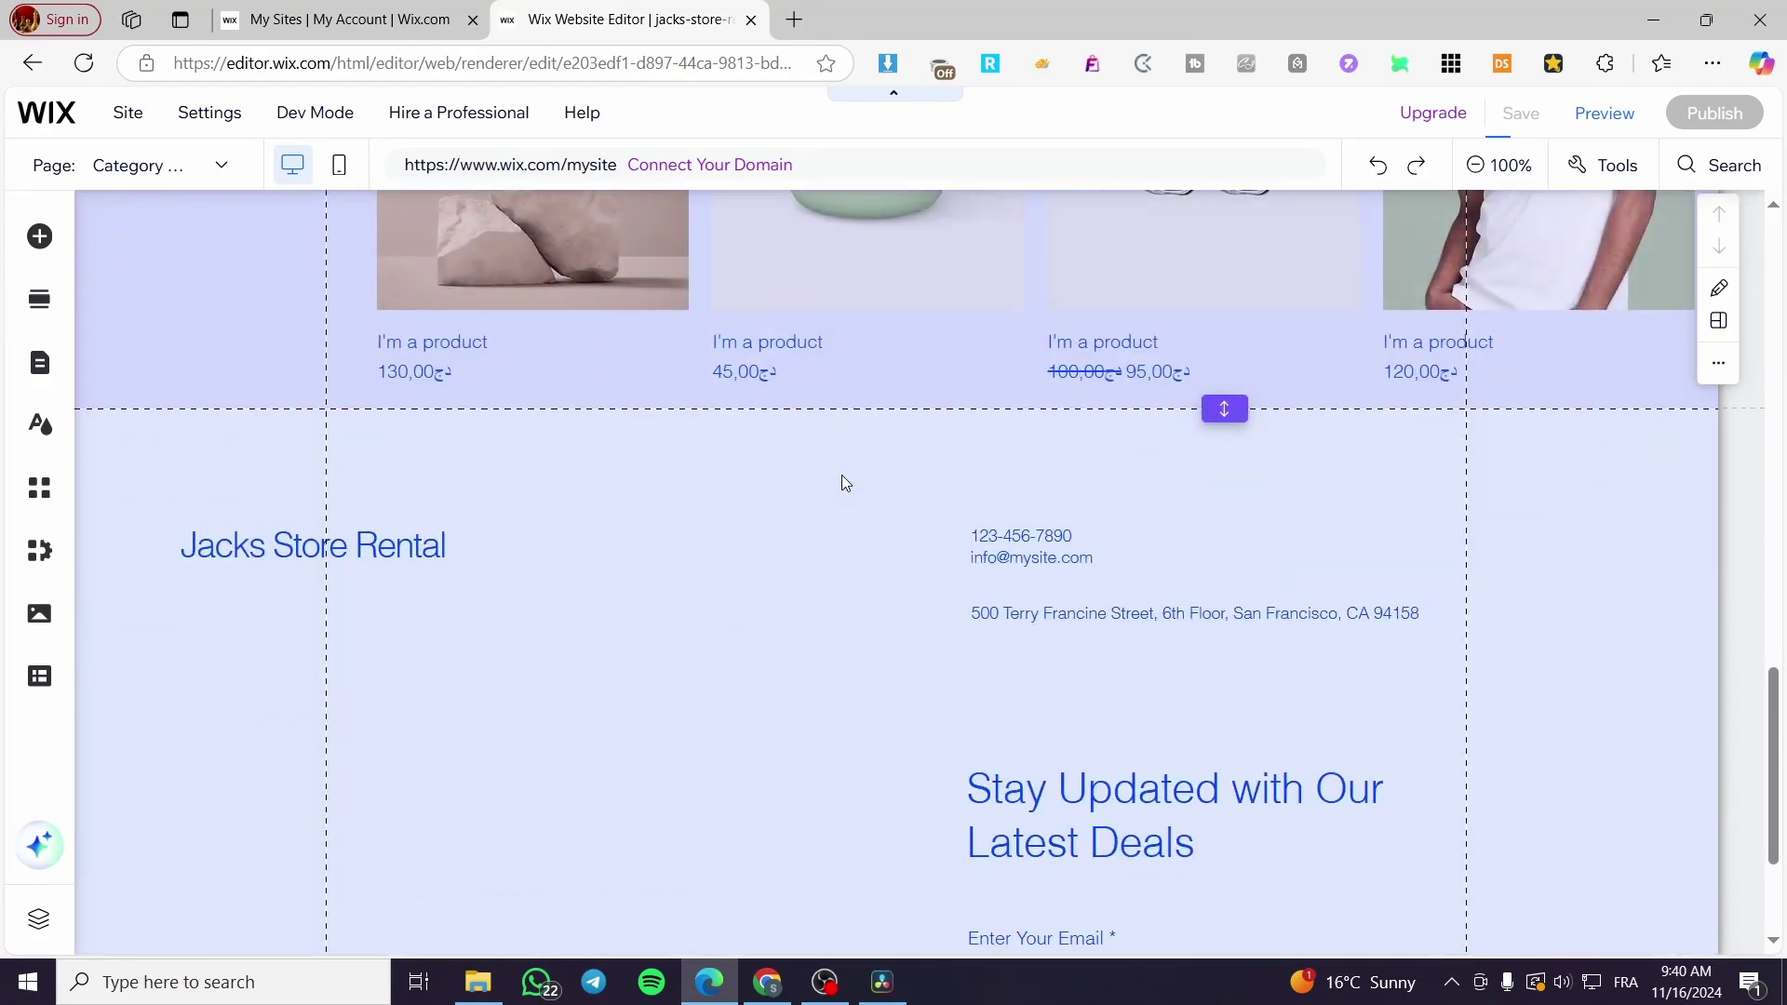
pyautogui.scroll(15, 841, 482)
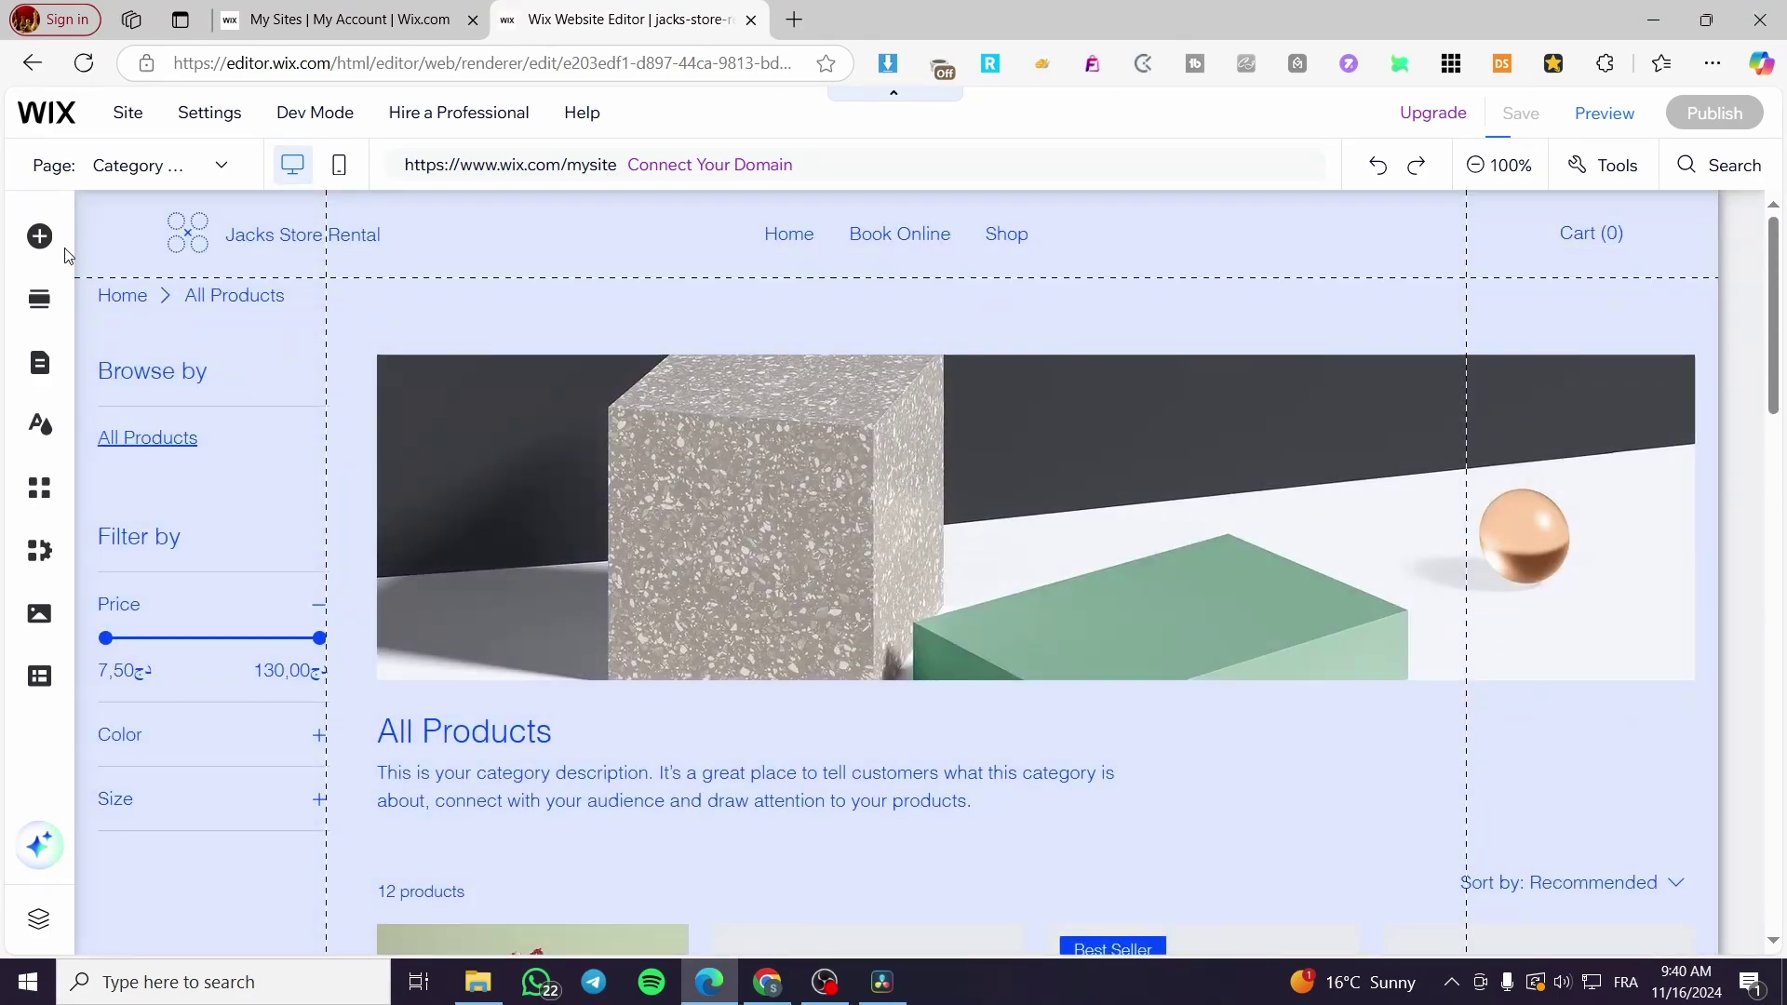
# Step: Switch to the Book Online page under Site Menu and select its Our Services widget
pyautogui.click(39, 362)
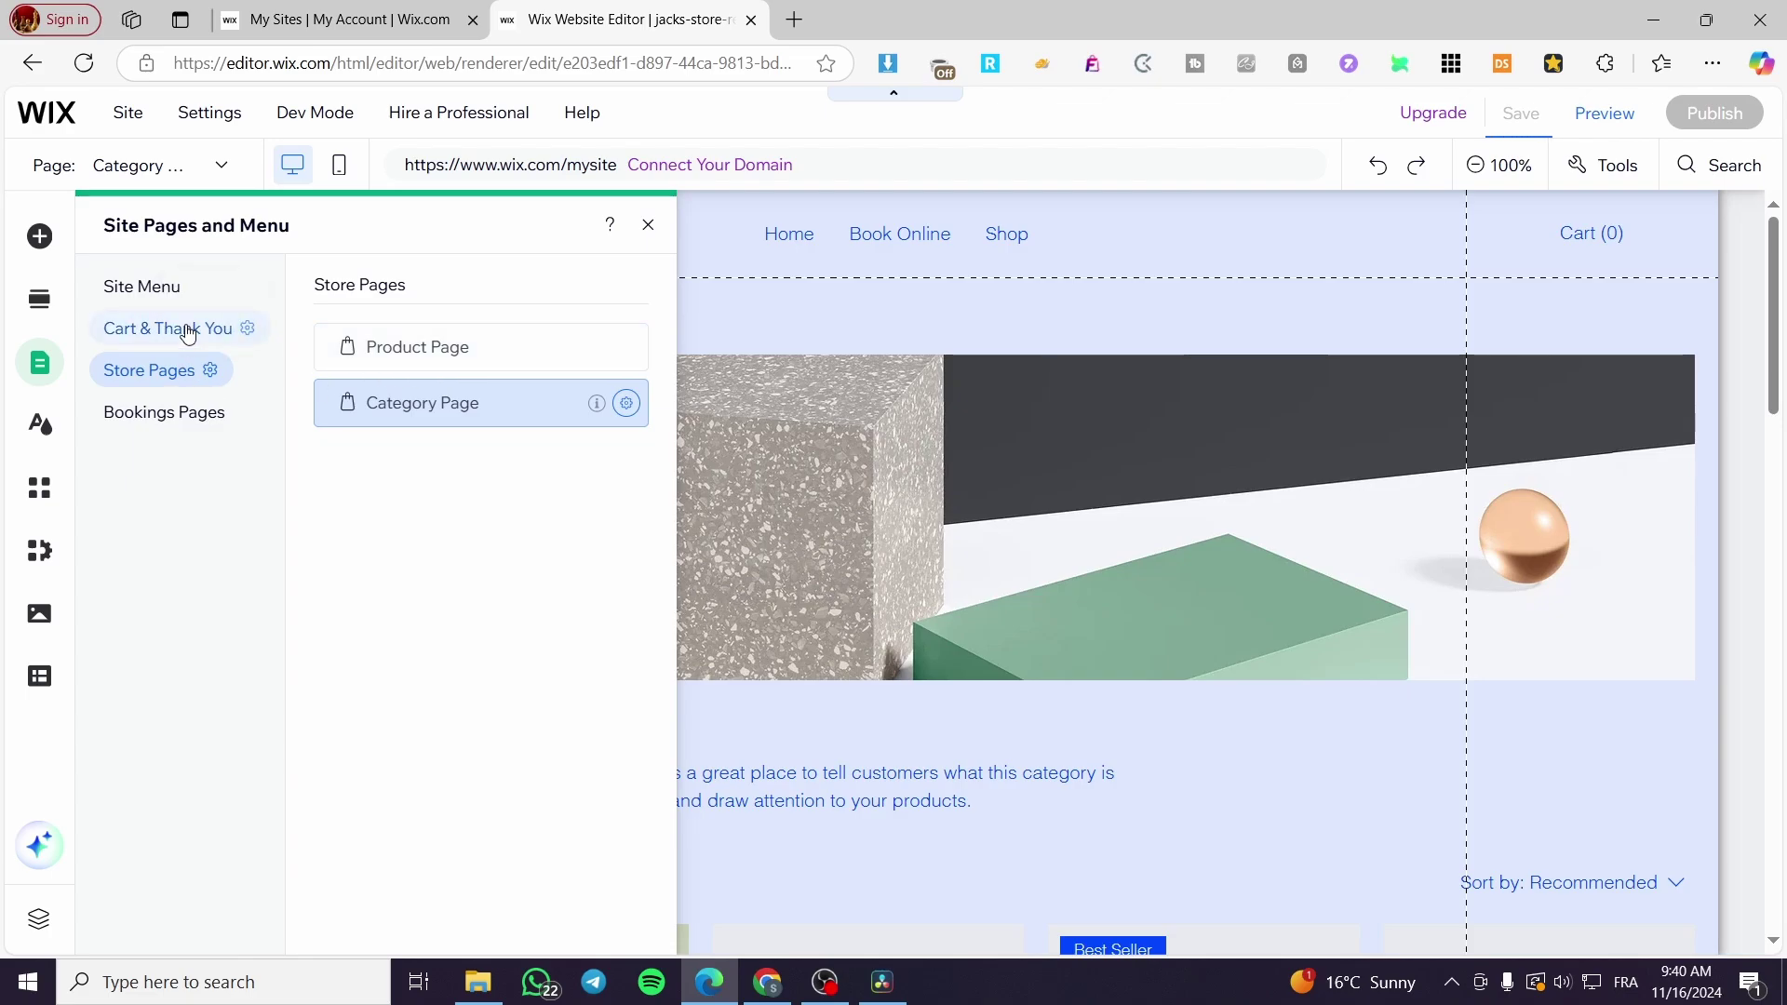
pyautogui.click(161, 286)
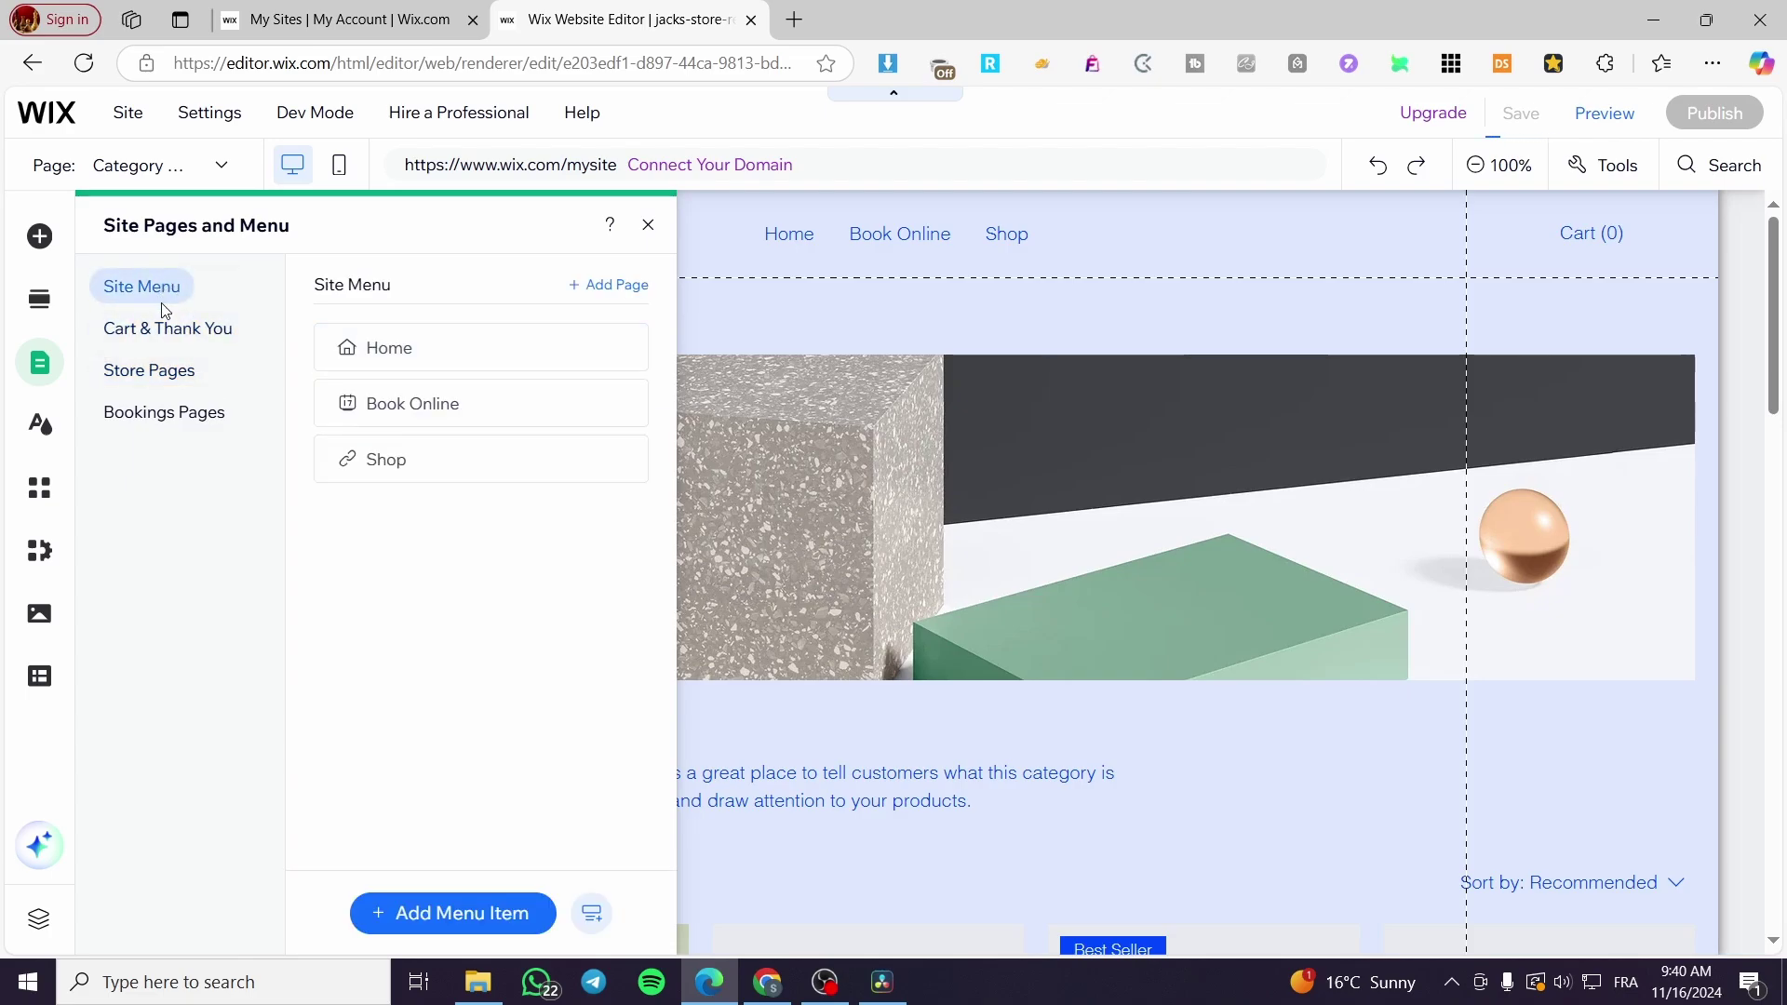
pyautogui.click(430, 405)
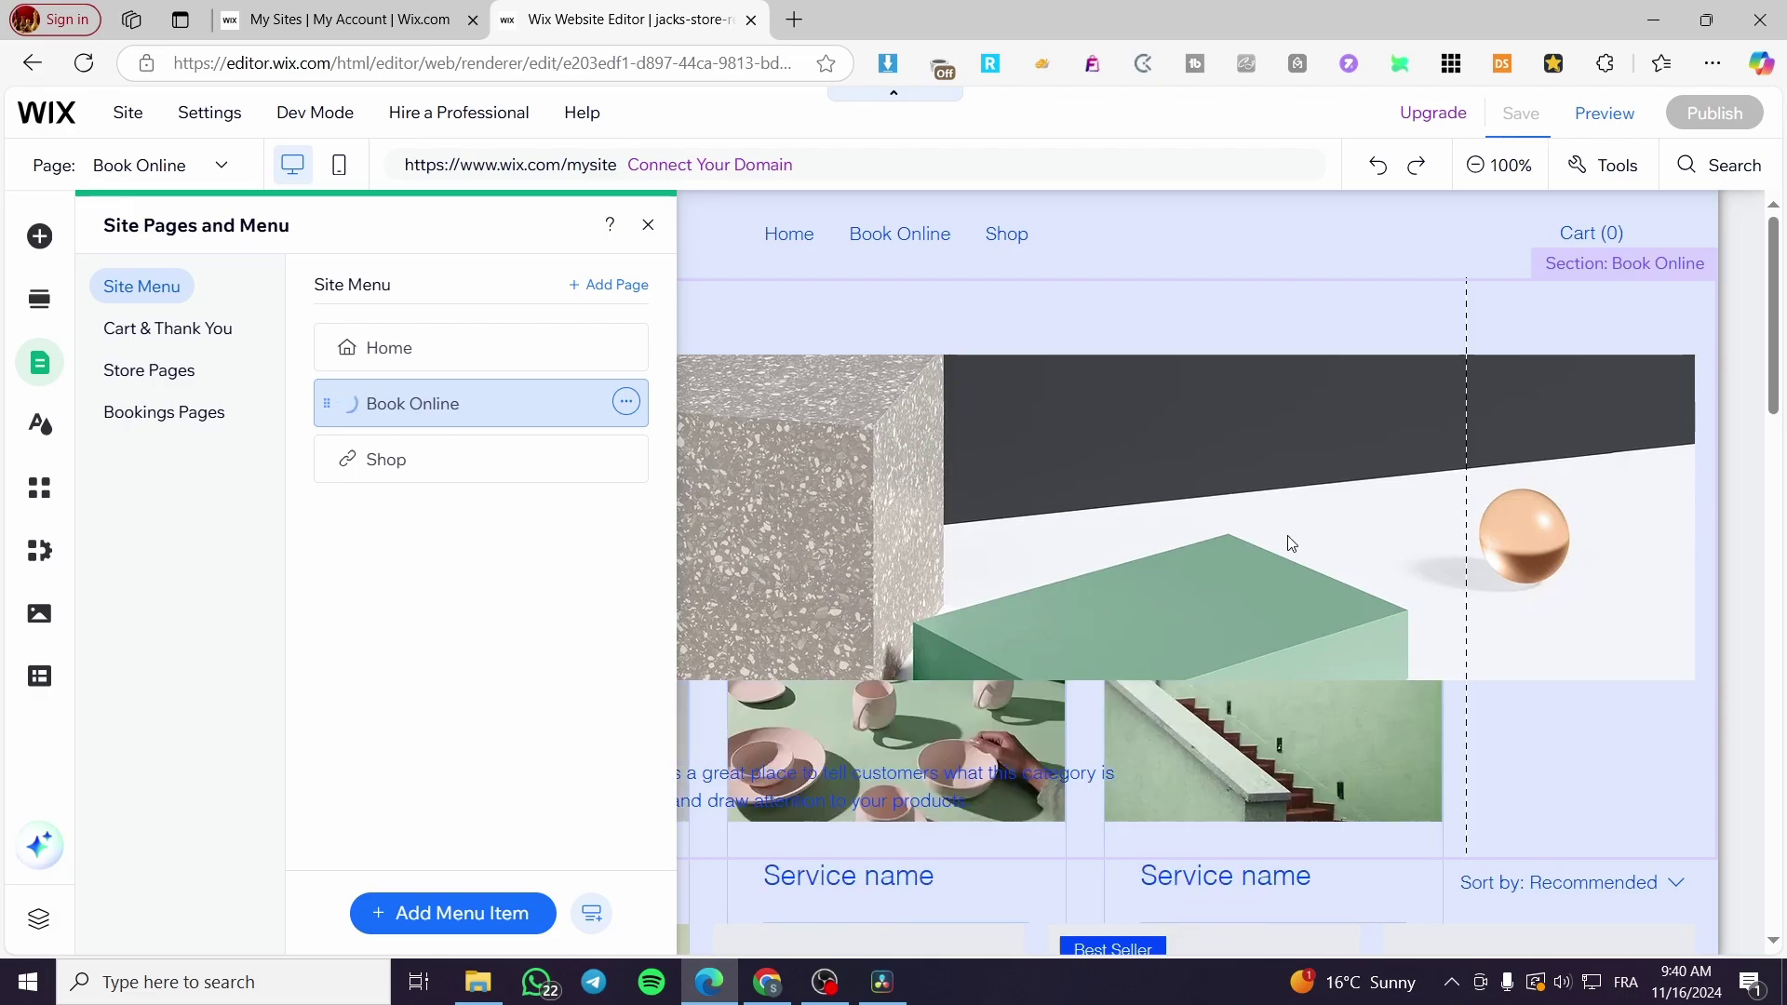
pyautogui.click(648, 224)
pyautogui.scroll(-3, 1210, 530)
pyautogui.scroll(-2, 1234, 521)
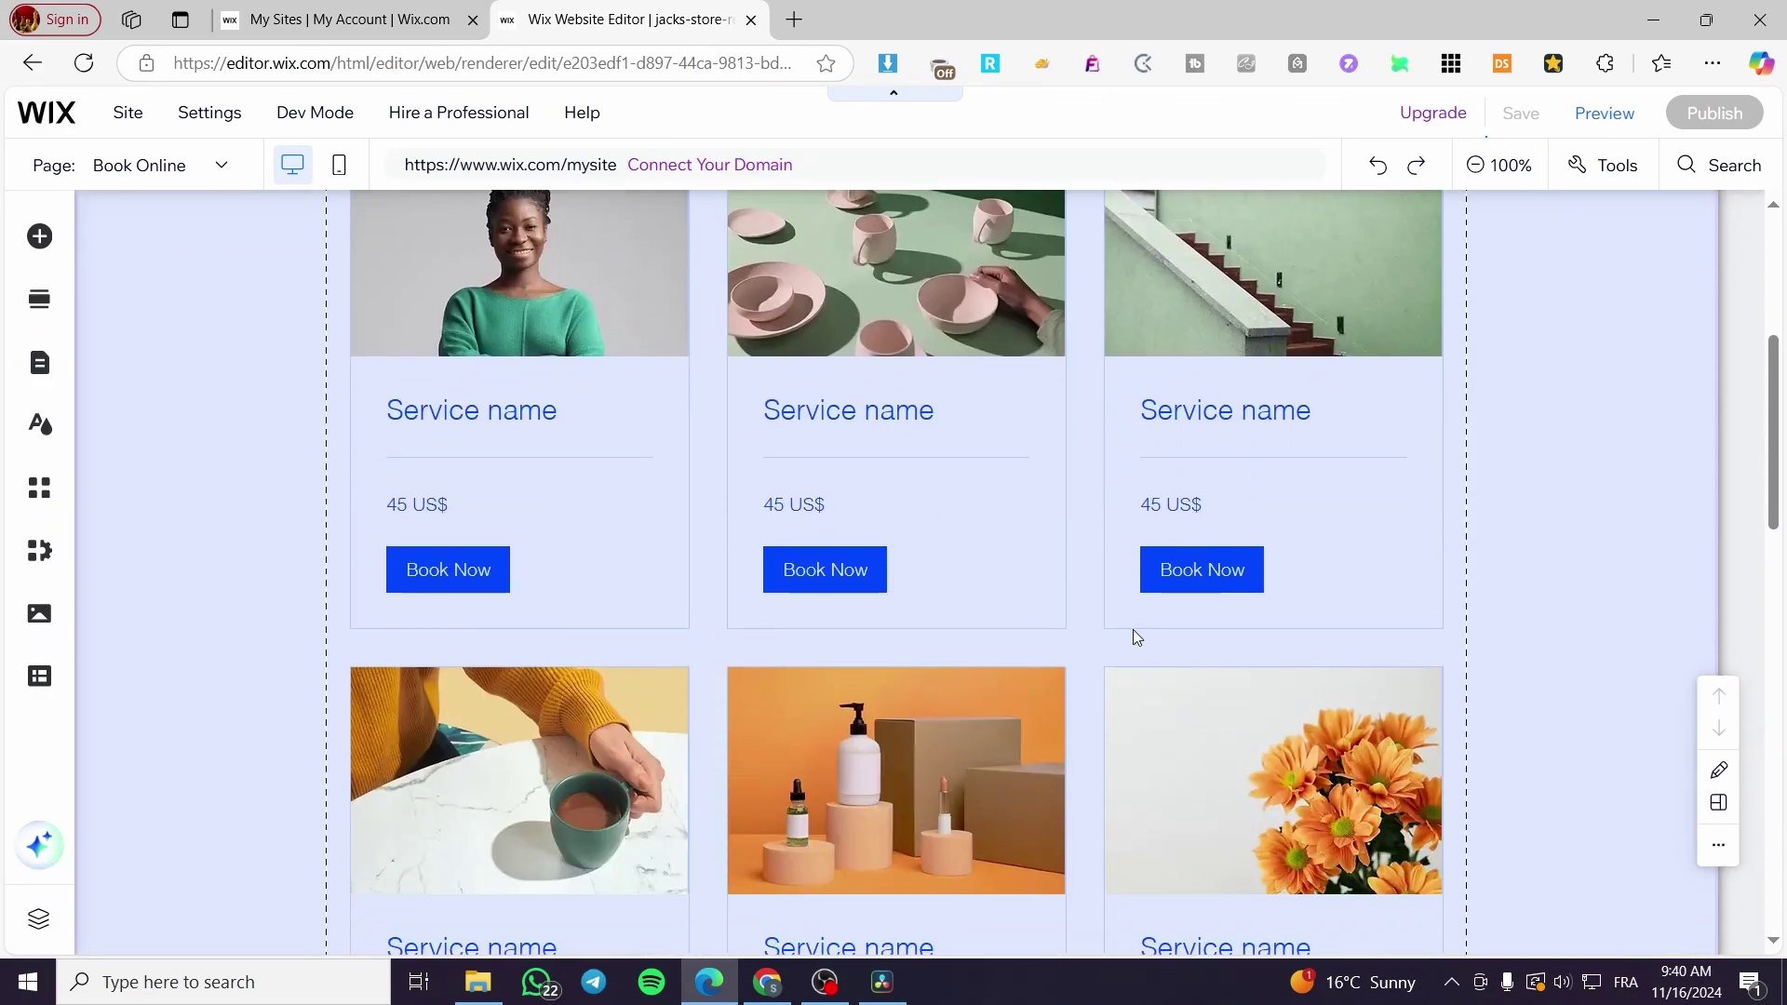
pyautogui.click(549, 491)
pyautogui.scroll(5, 512, 492)
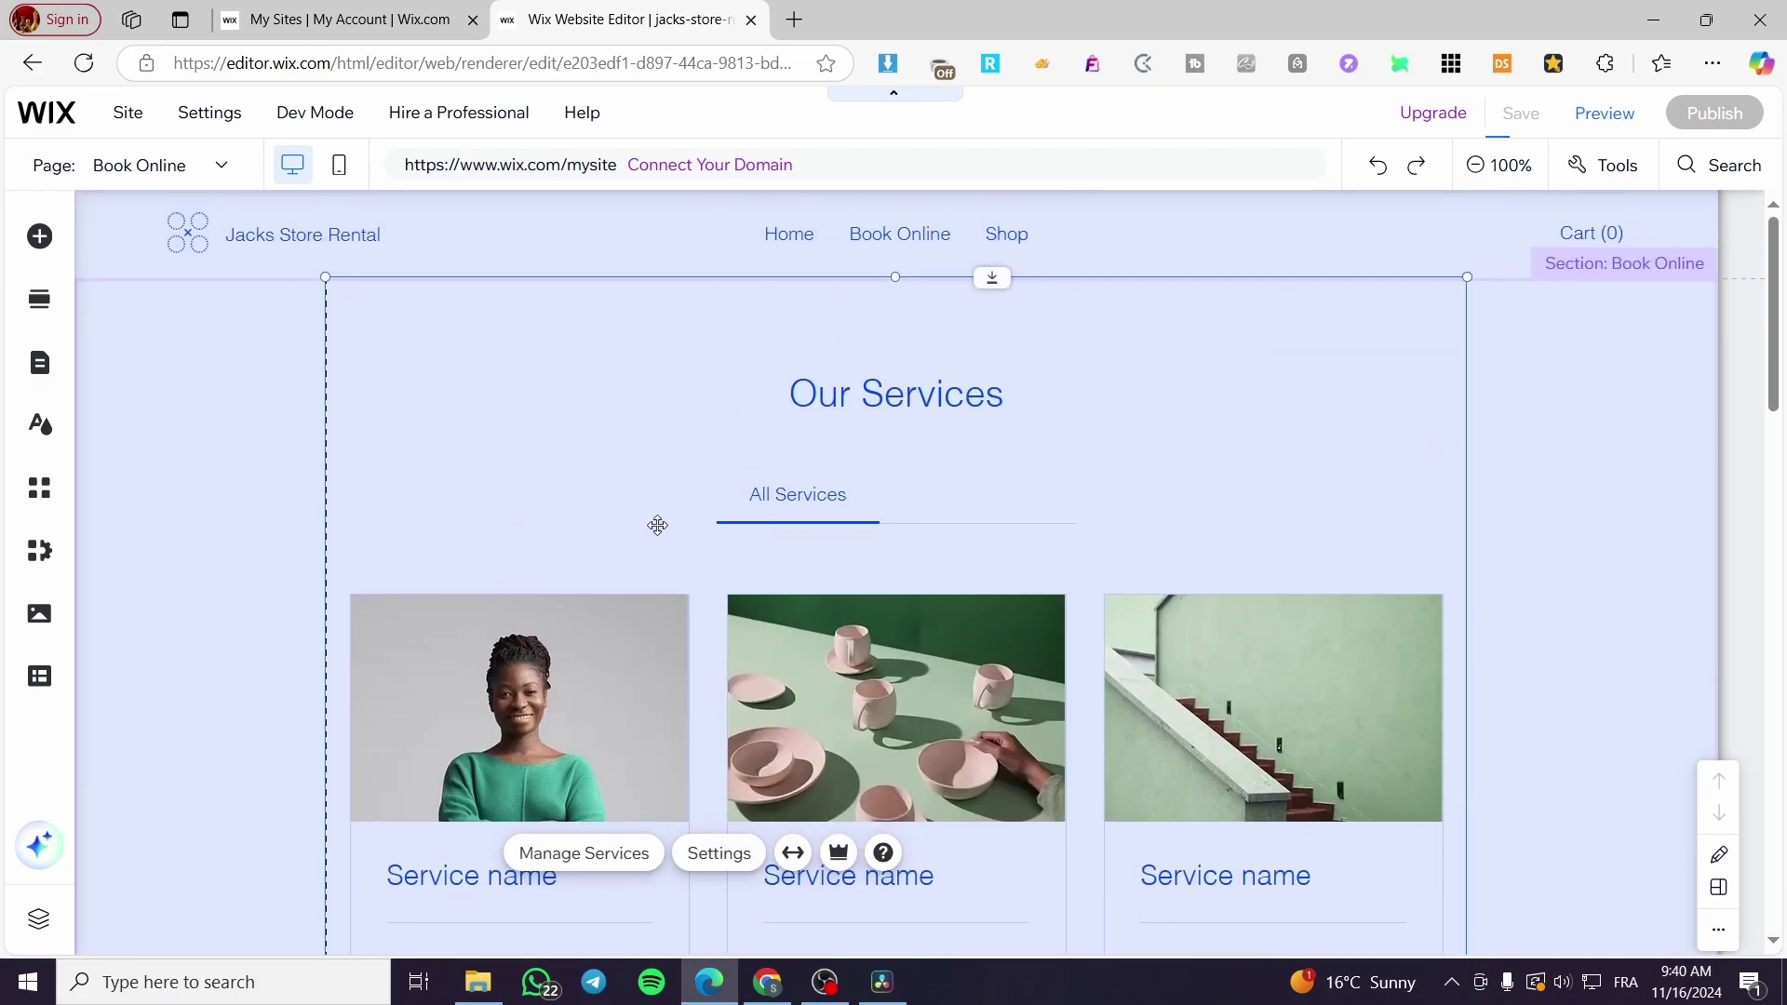
# Step: Visit and close the Manage Services dashboard, then show the Site Design panel
pyautogui.click(1003, 609)
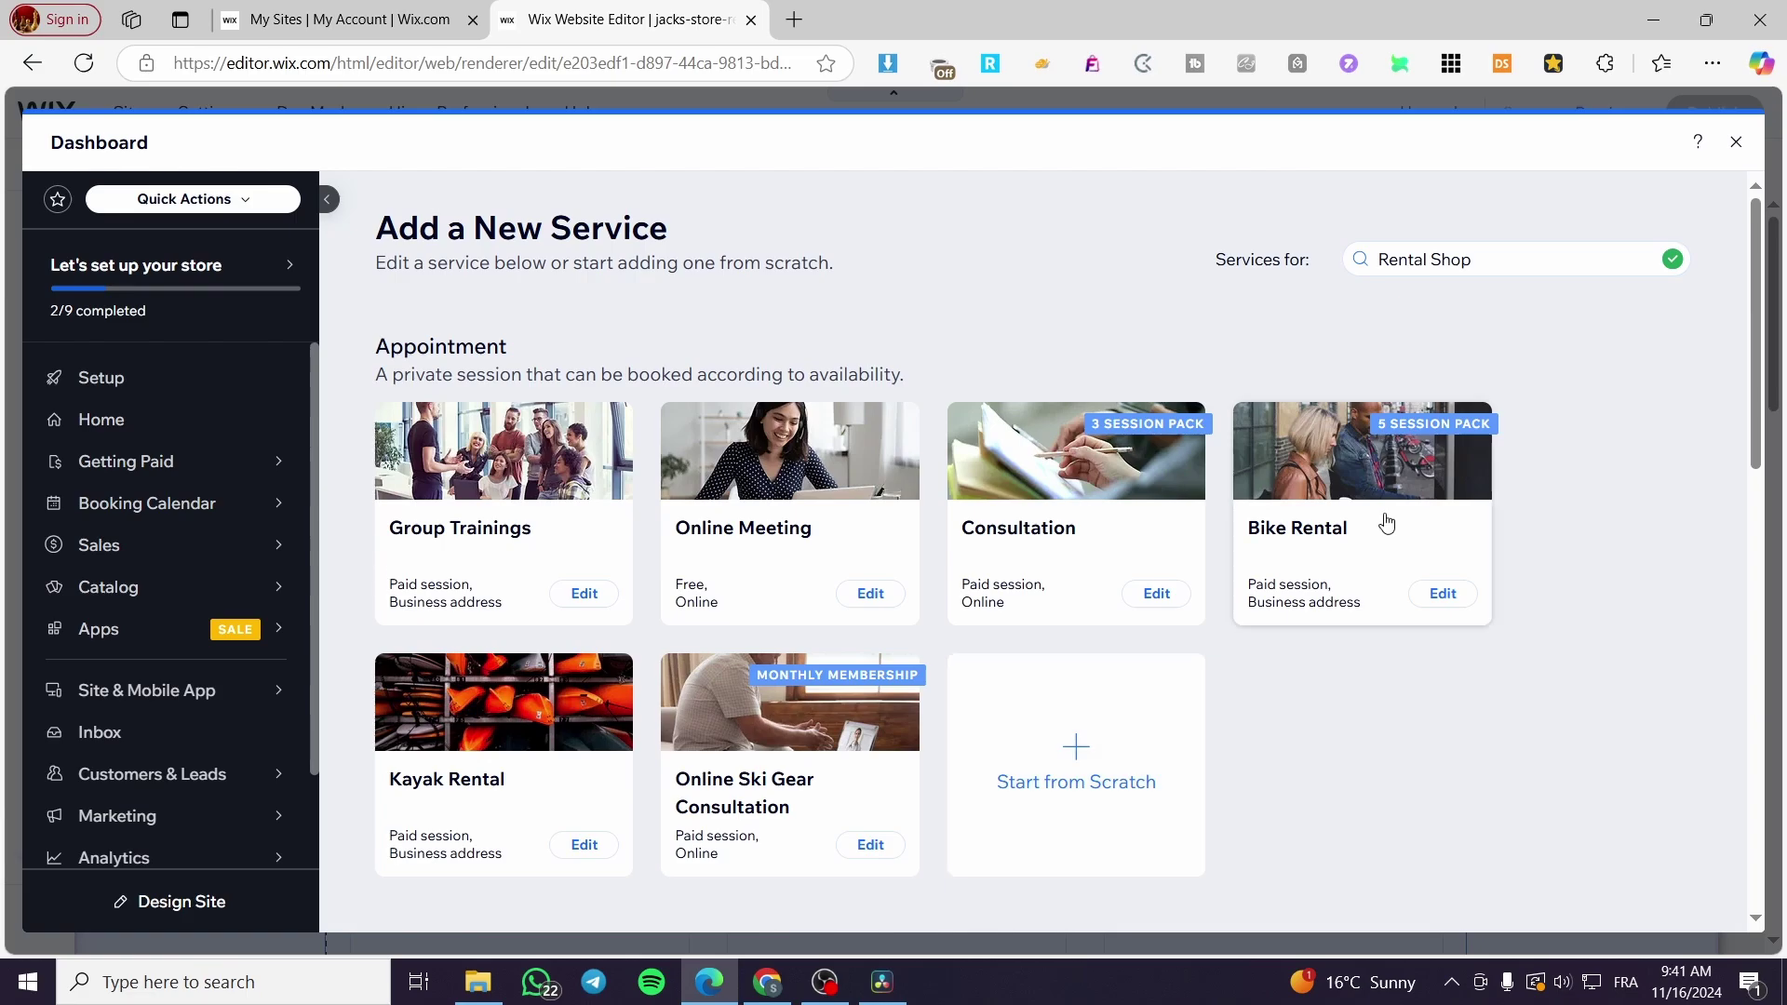
pyautogui.click(1737, 144)
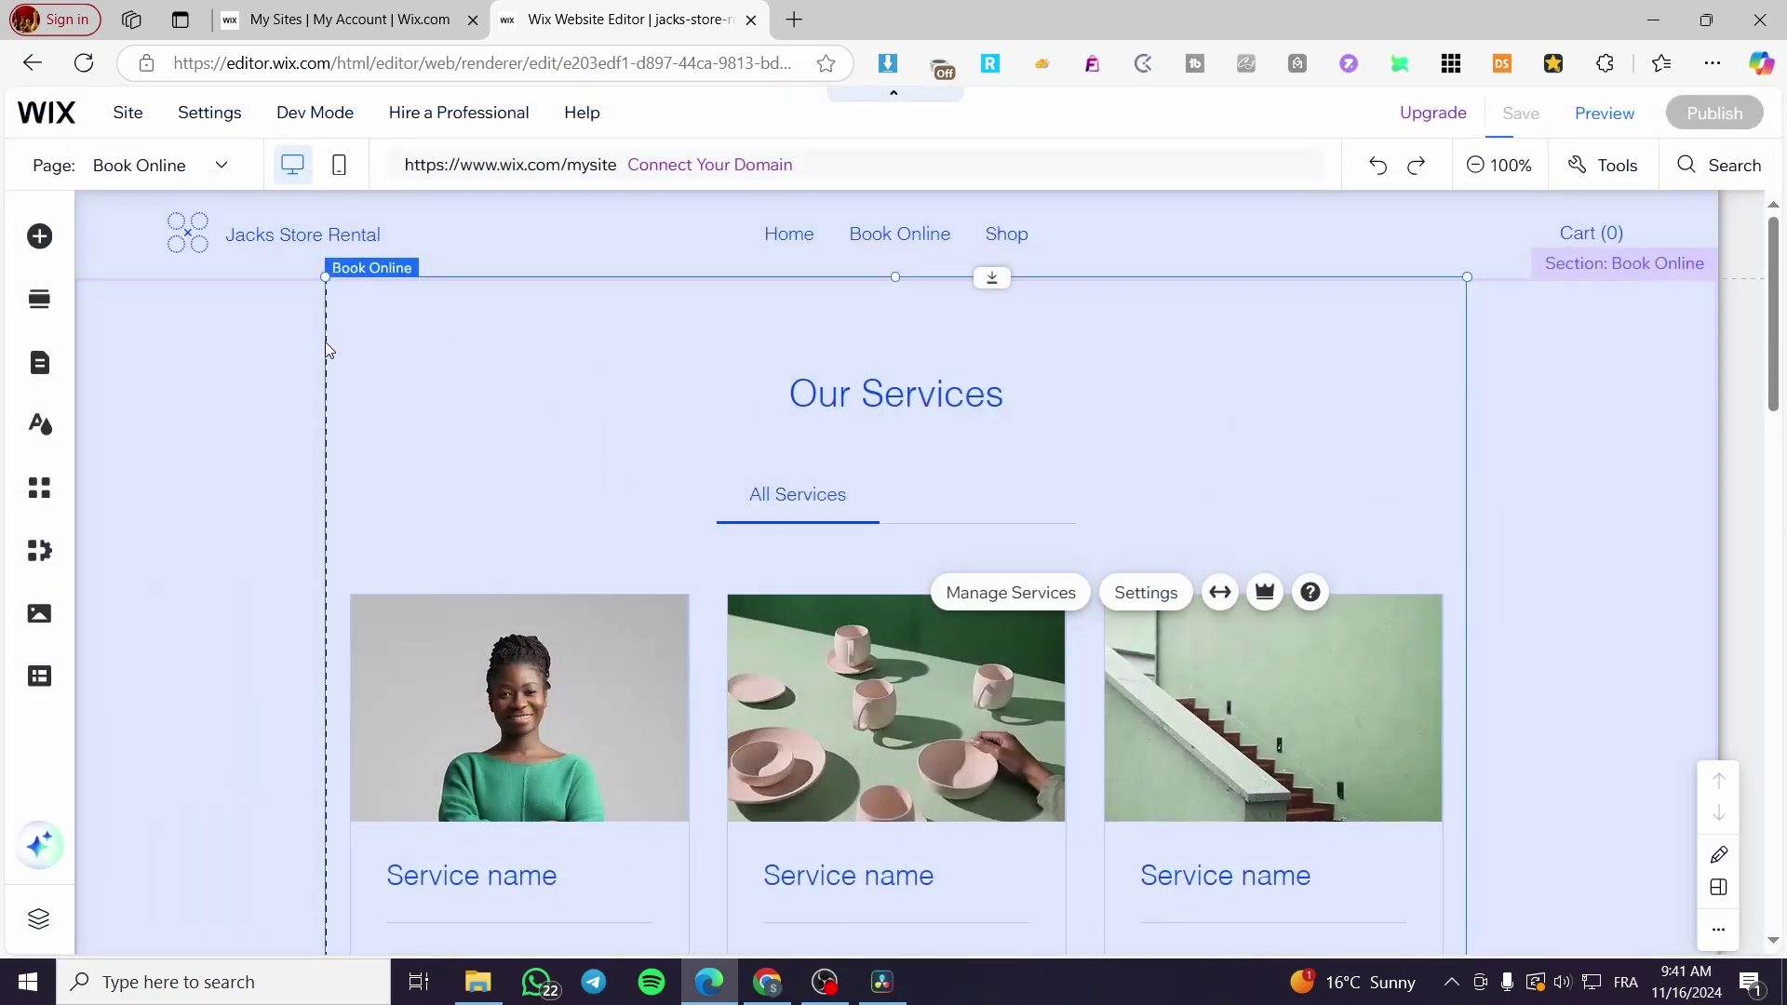
pyautogui.click(29, 430)
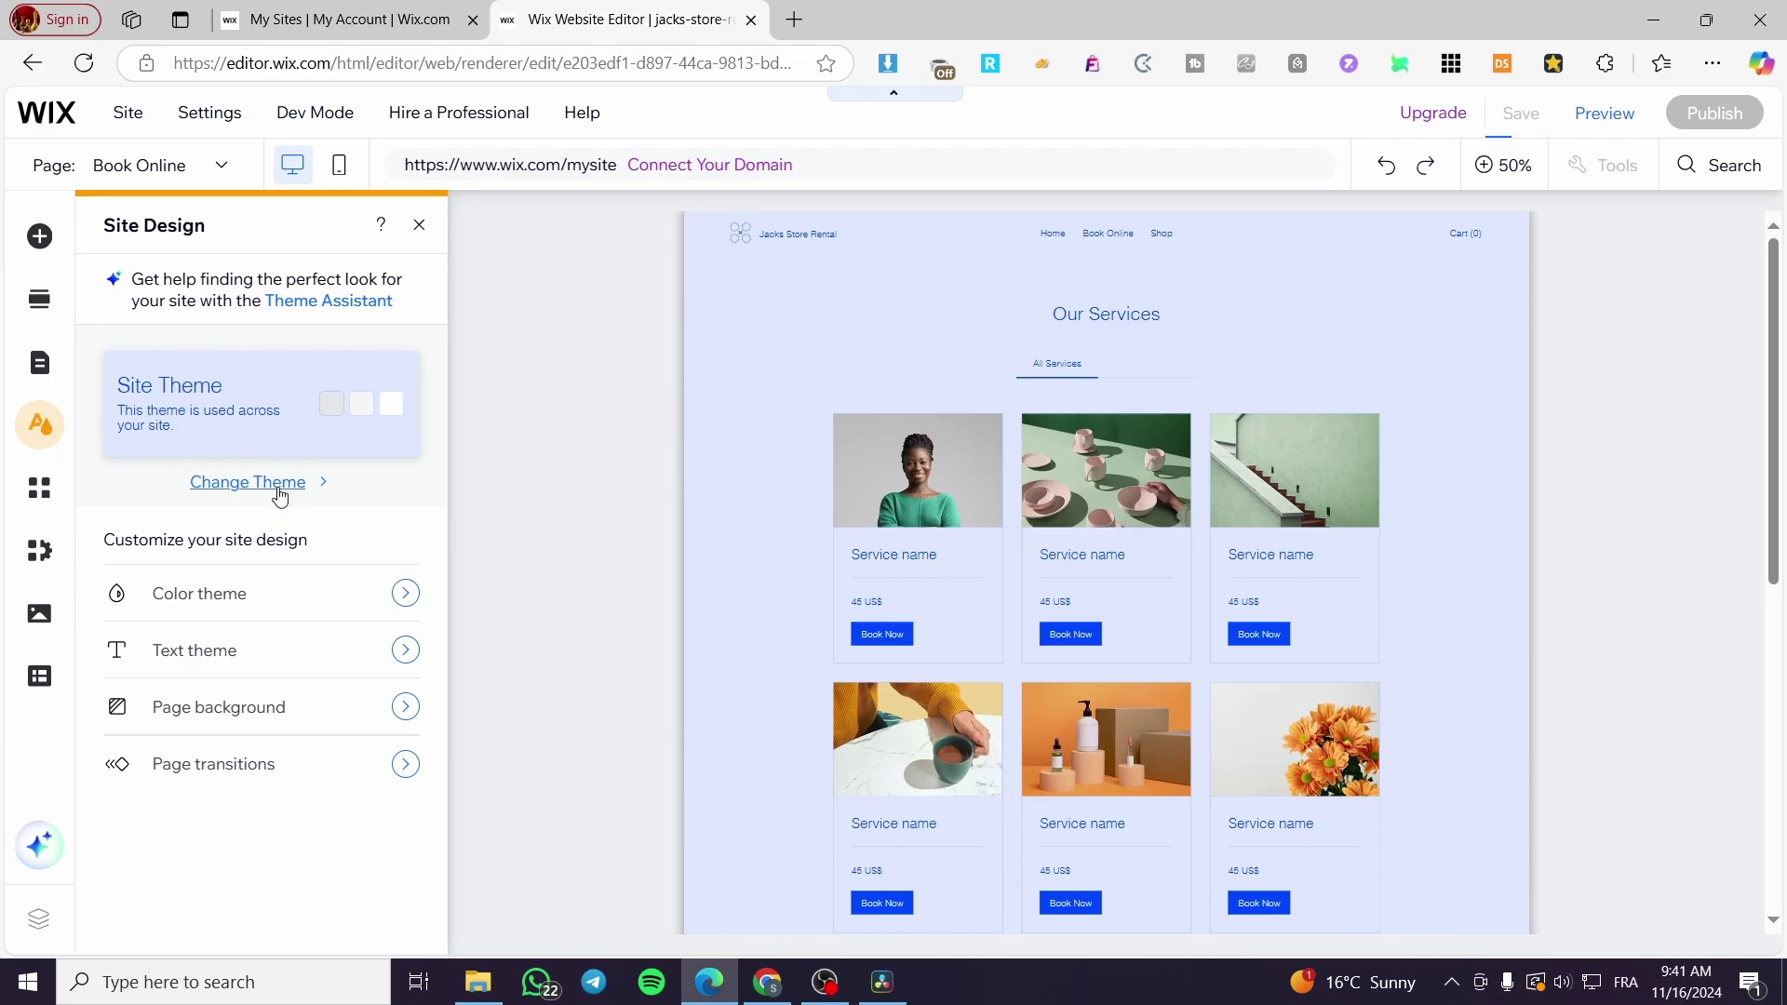
# Step: Check the Color theme, then bring up Page background and browse its colour, image and video samples
pyautogui.click(305, 593)
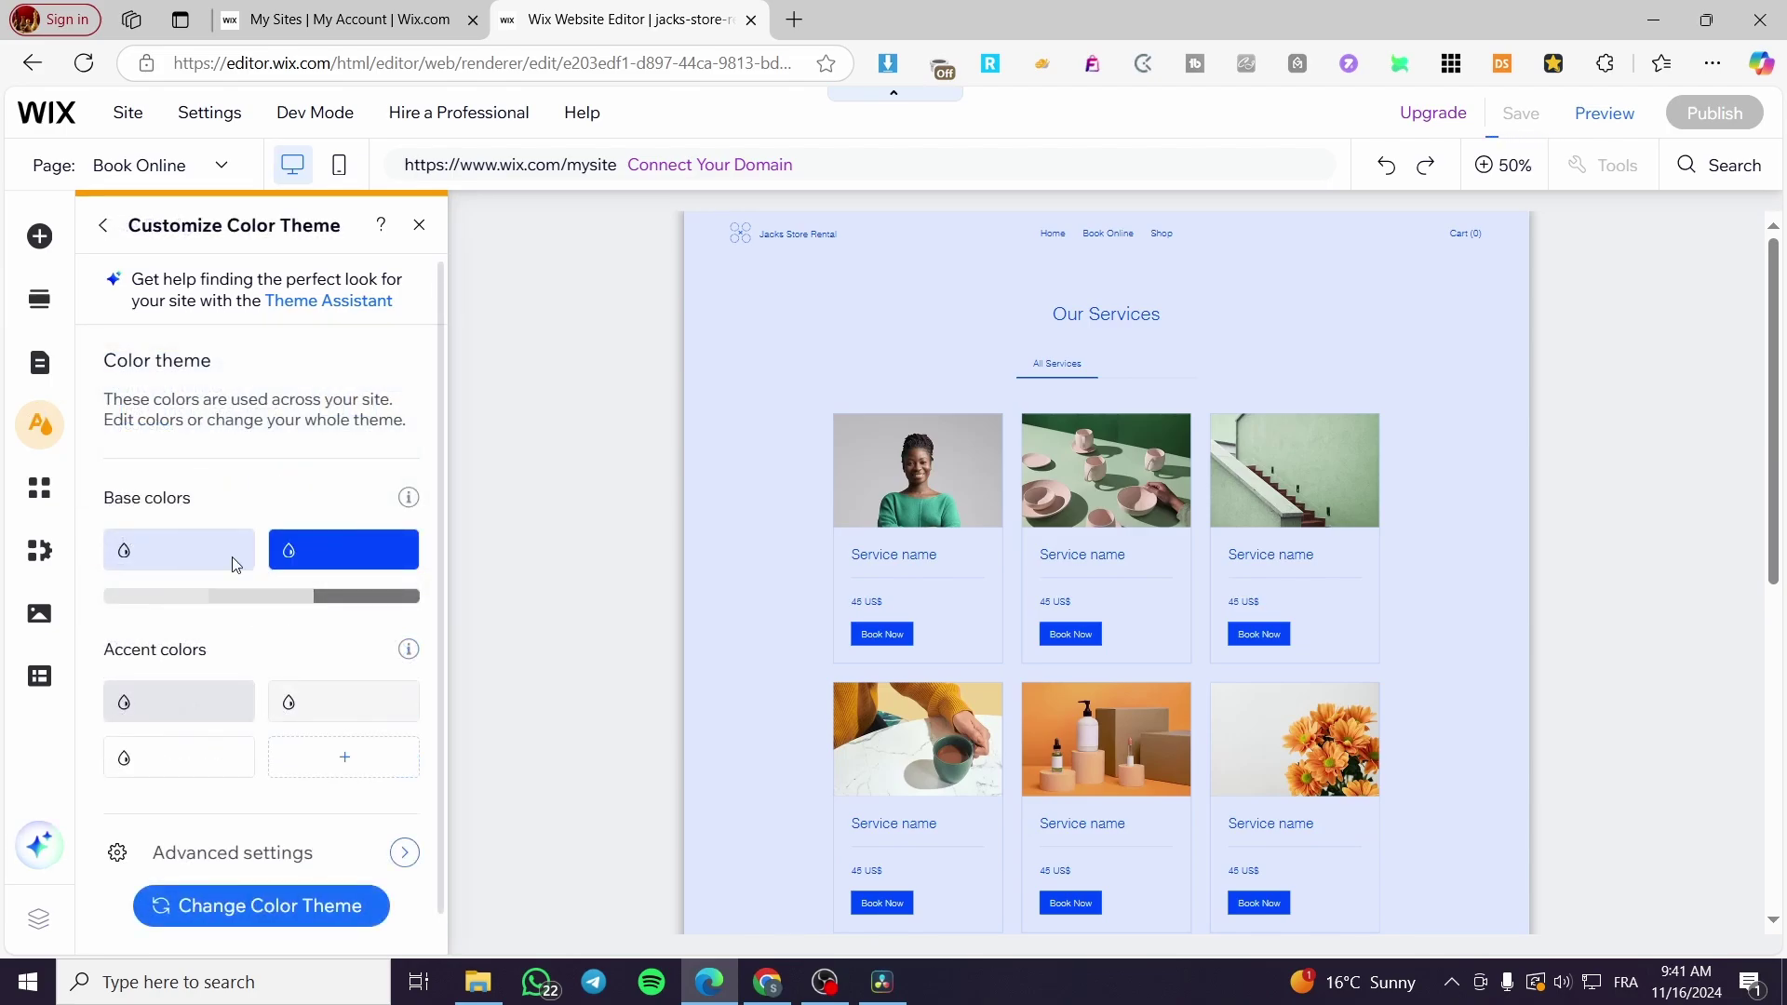
pyautogui.click(104, 225)
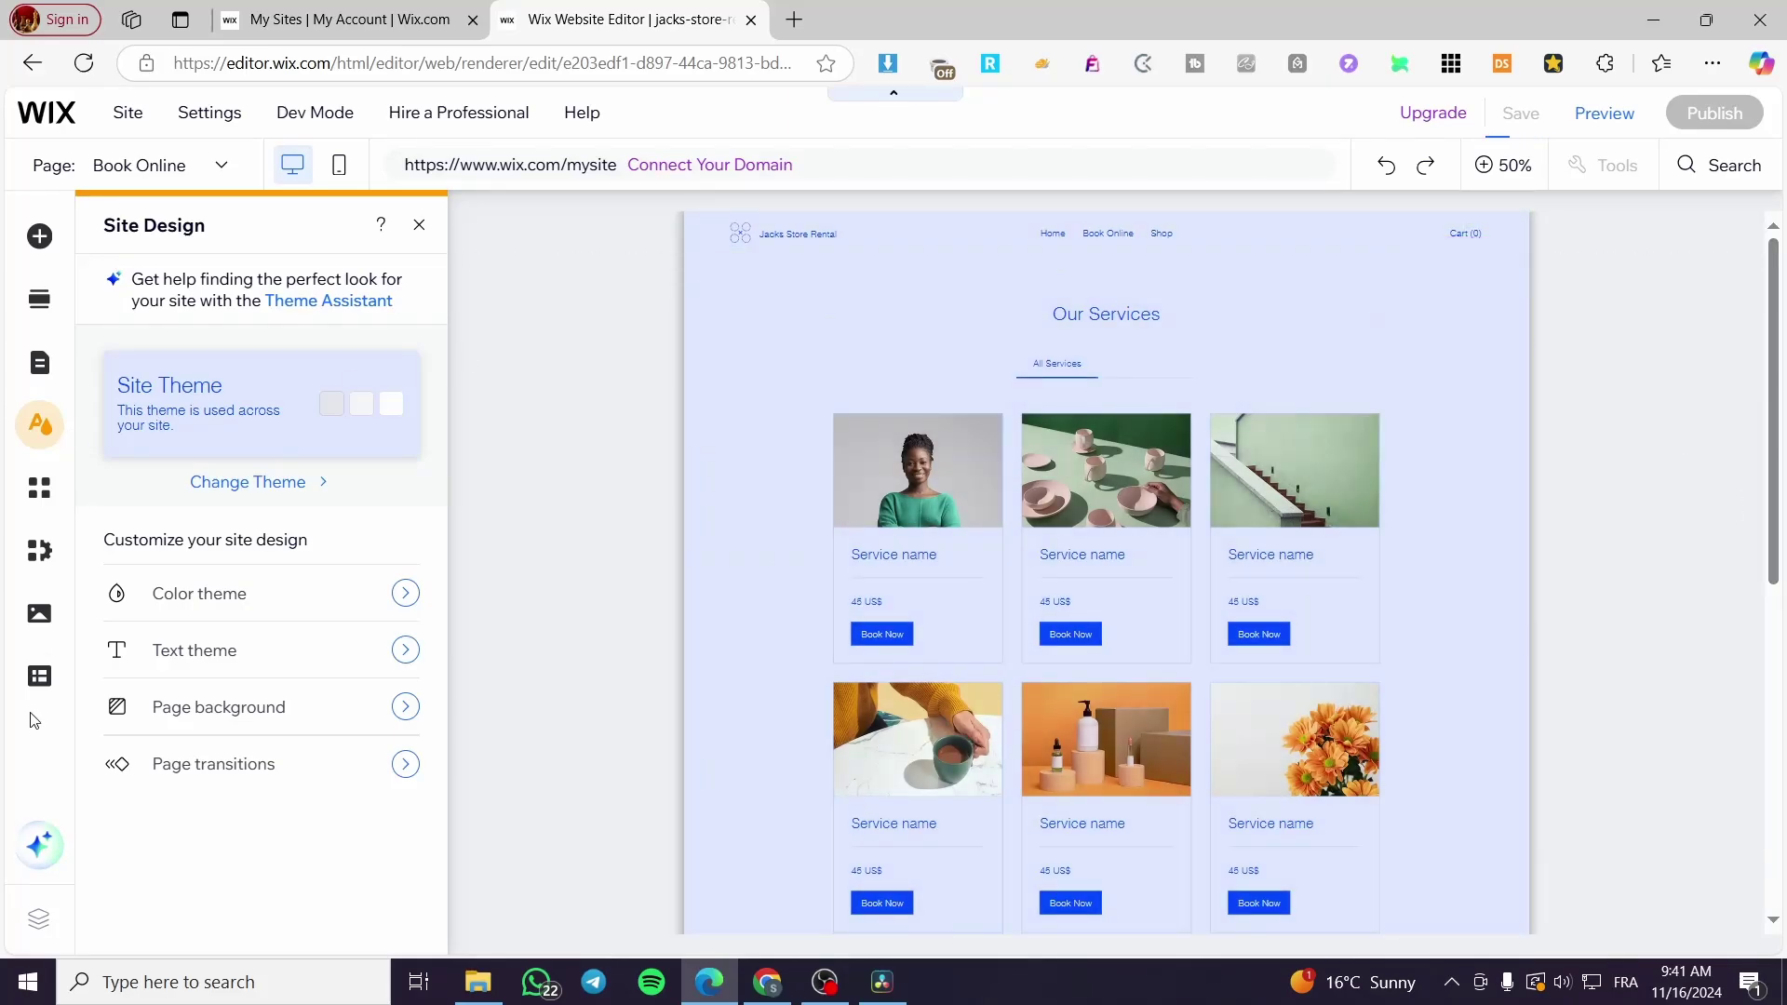
pyautogui.click(308, 727)
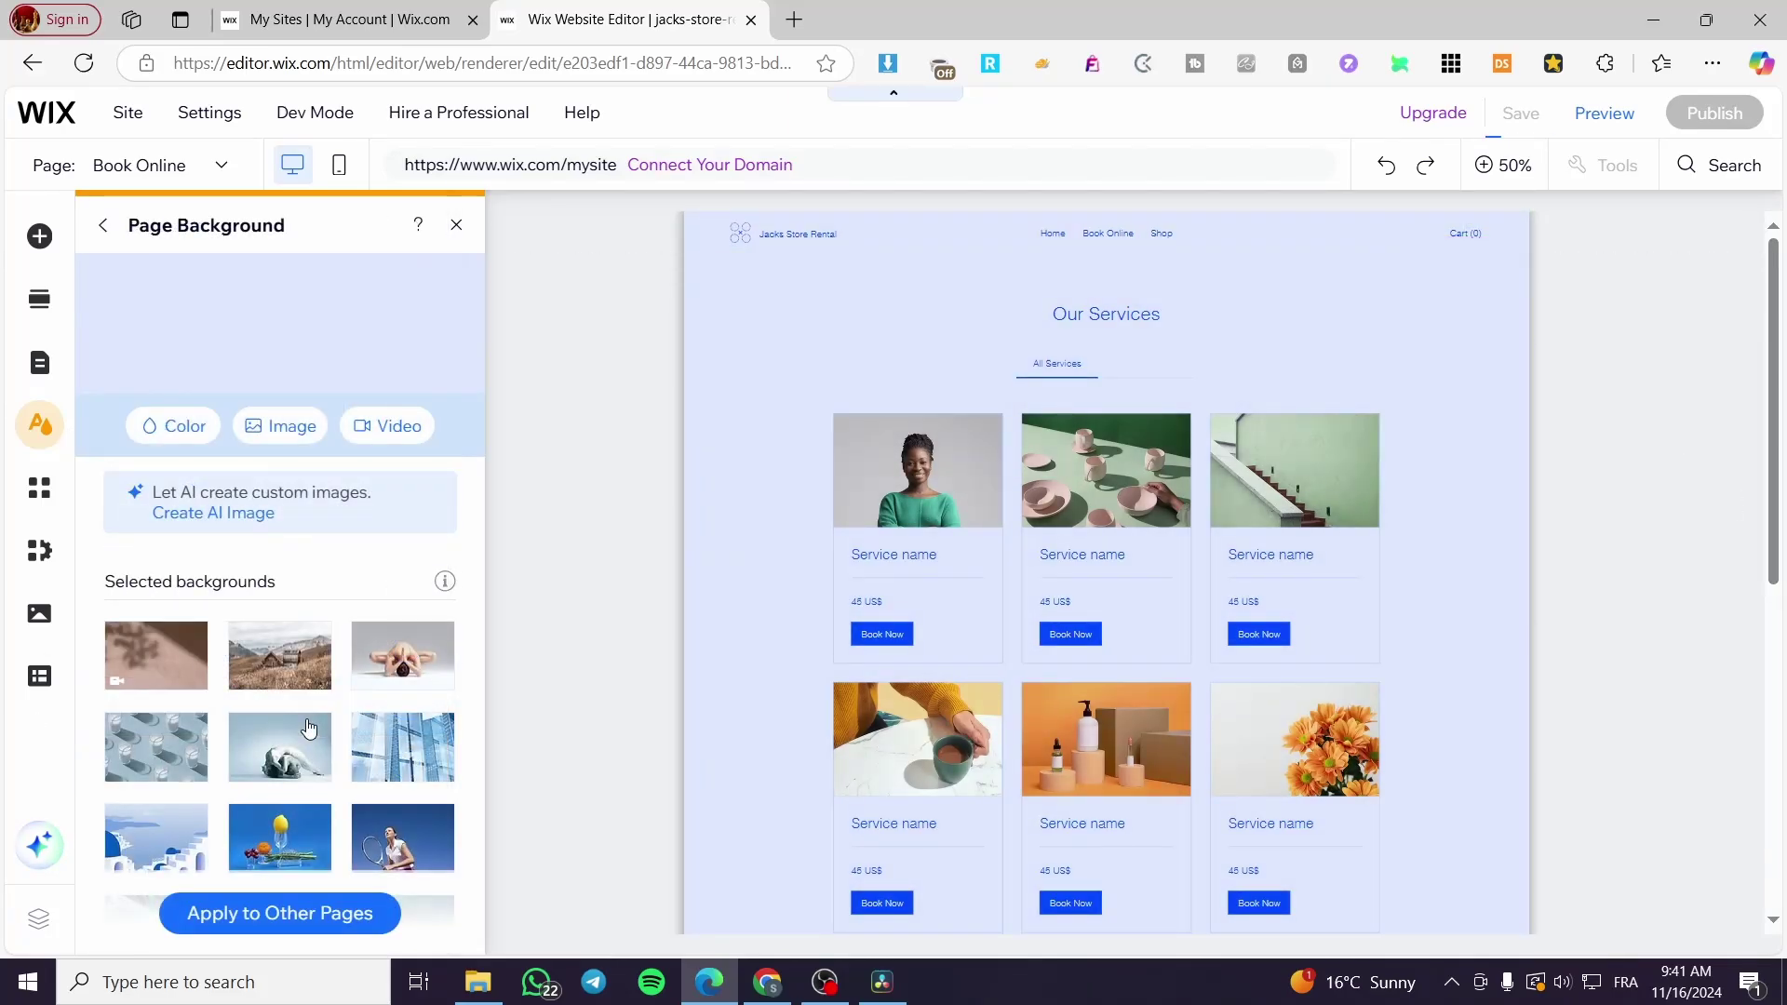
pyautogui.scroll(-5, 344, 705)
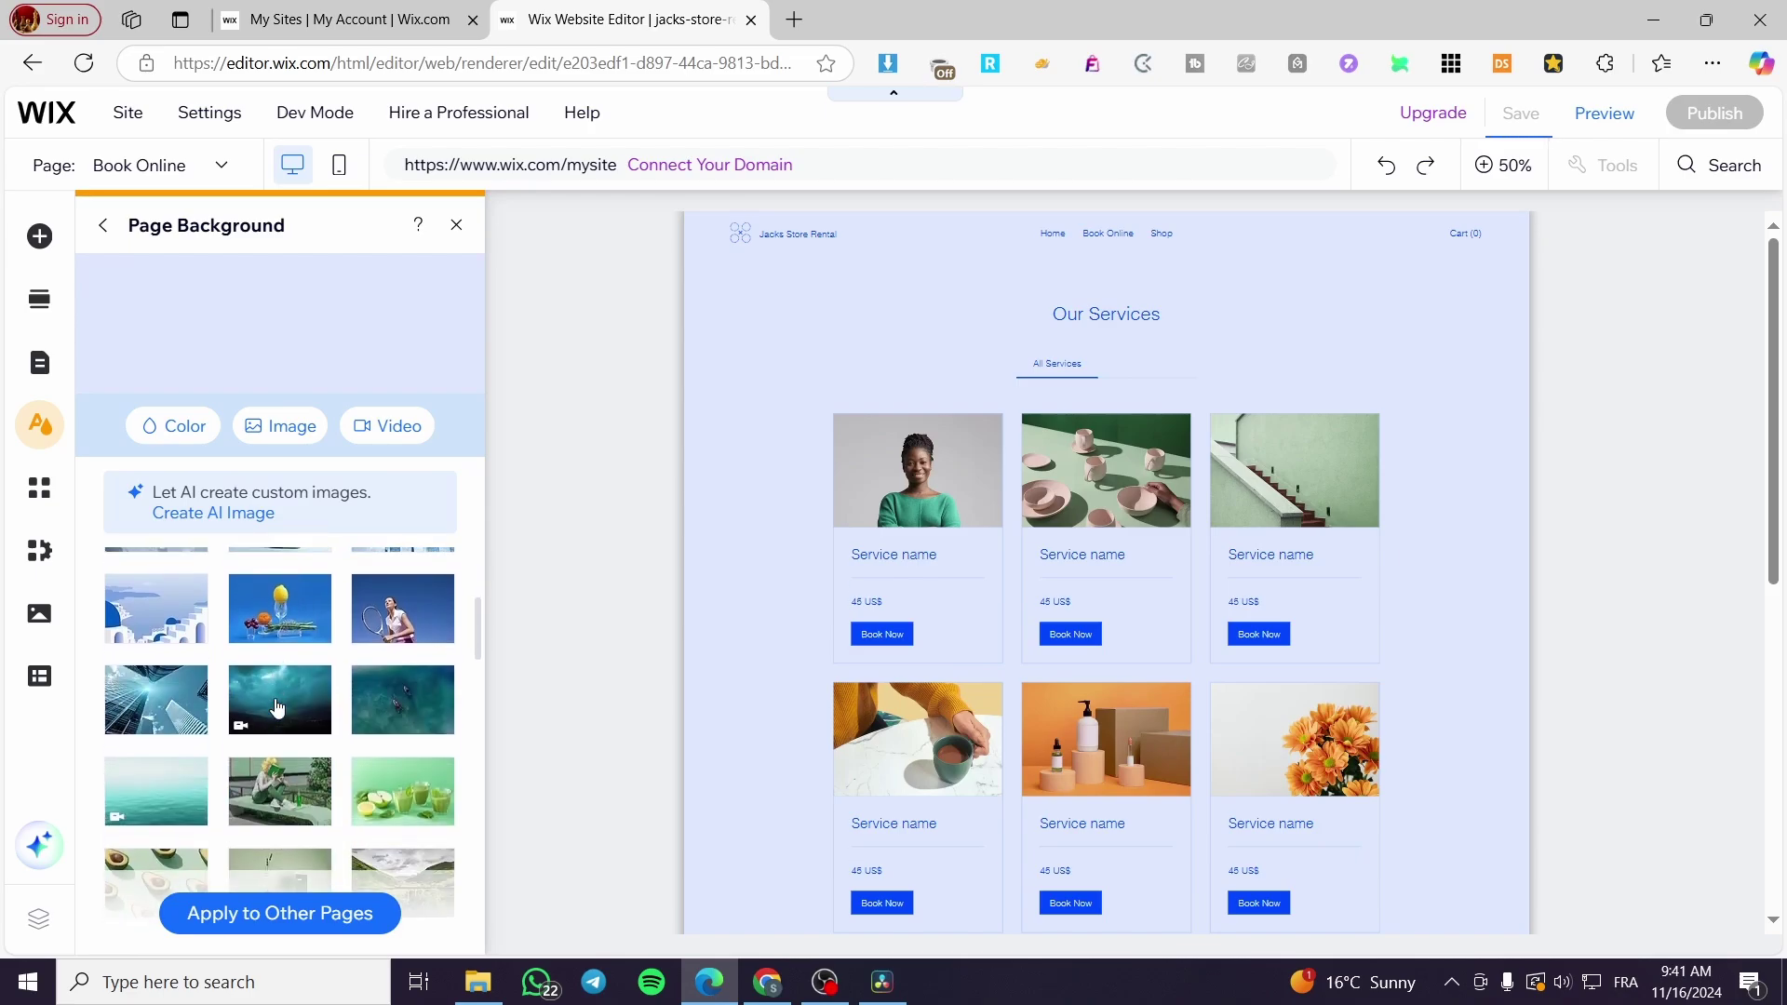
pyautogui.scroll(-5, 215, 698)
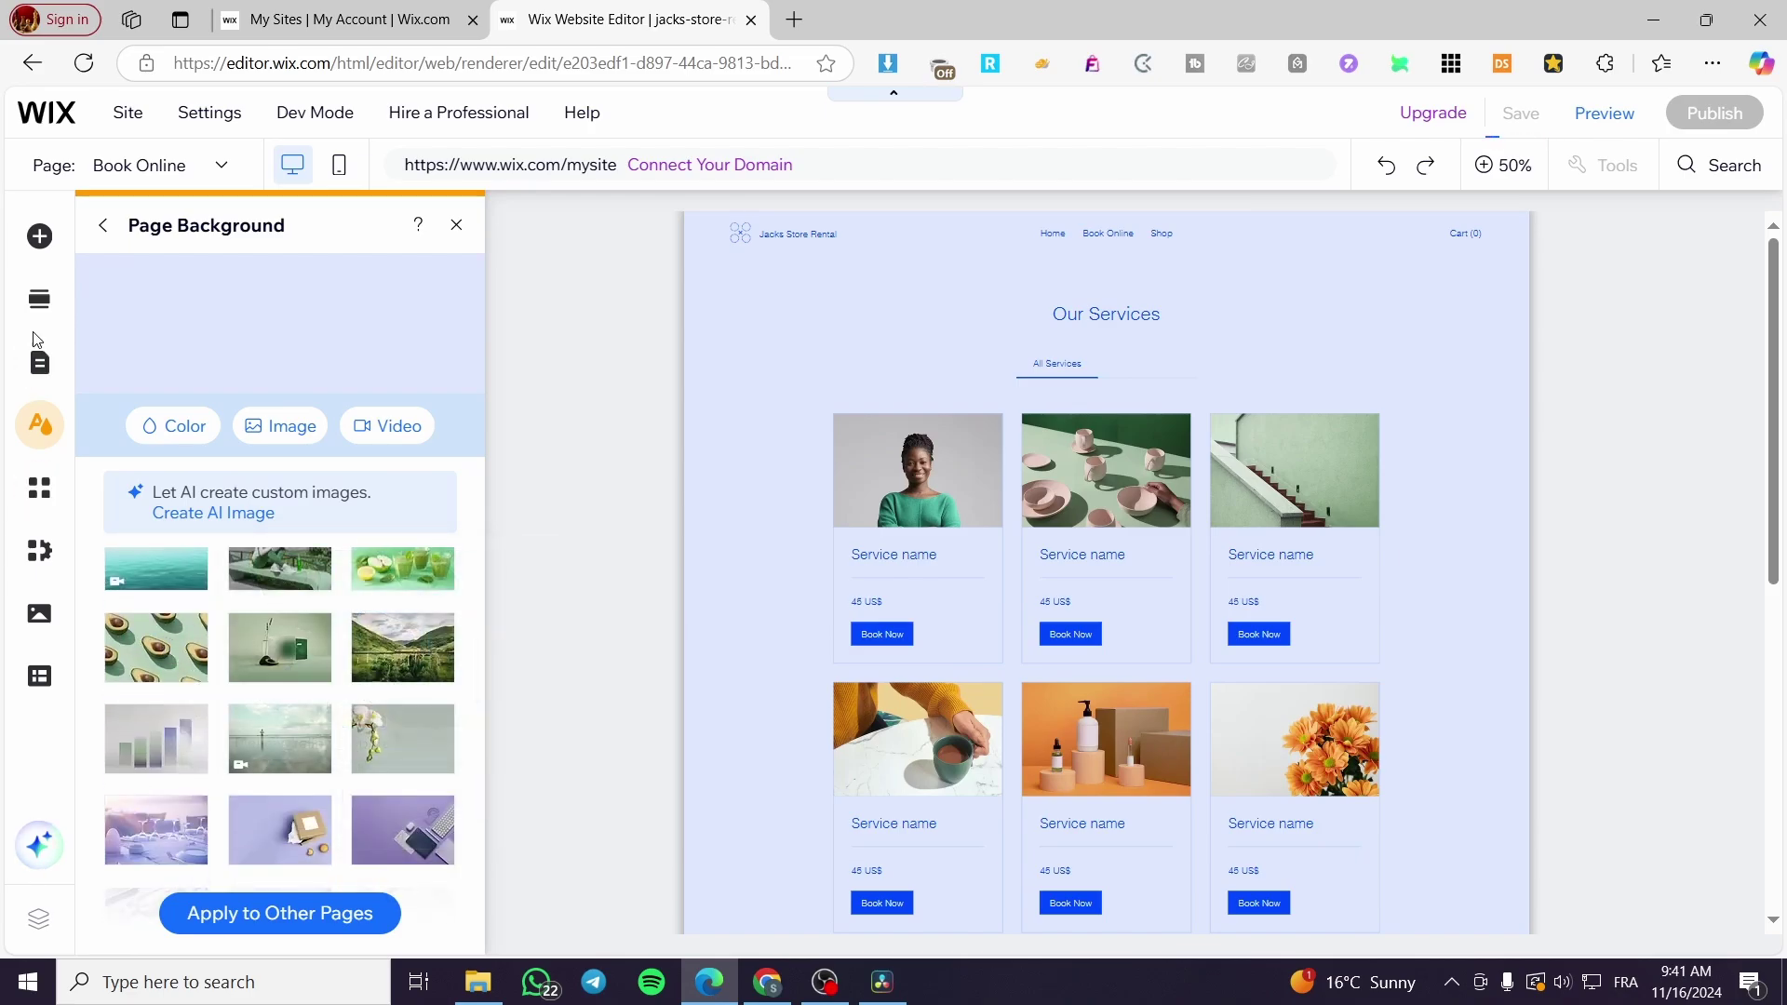
# Step: Browse the Wix App Market, then close it to return to the Book Online page
pyautogui.click(39, 488)
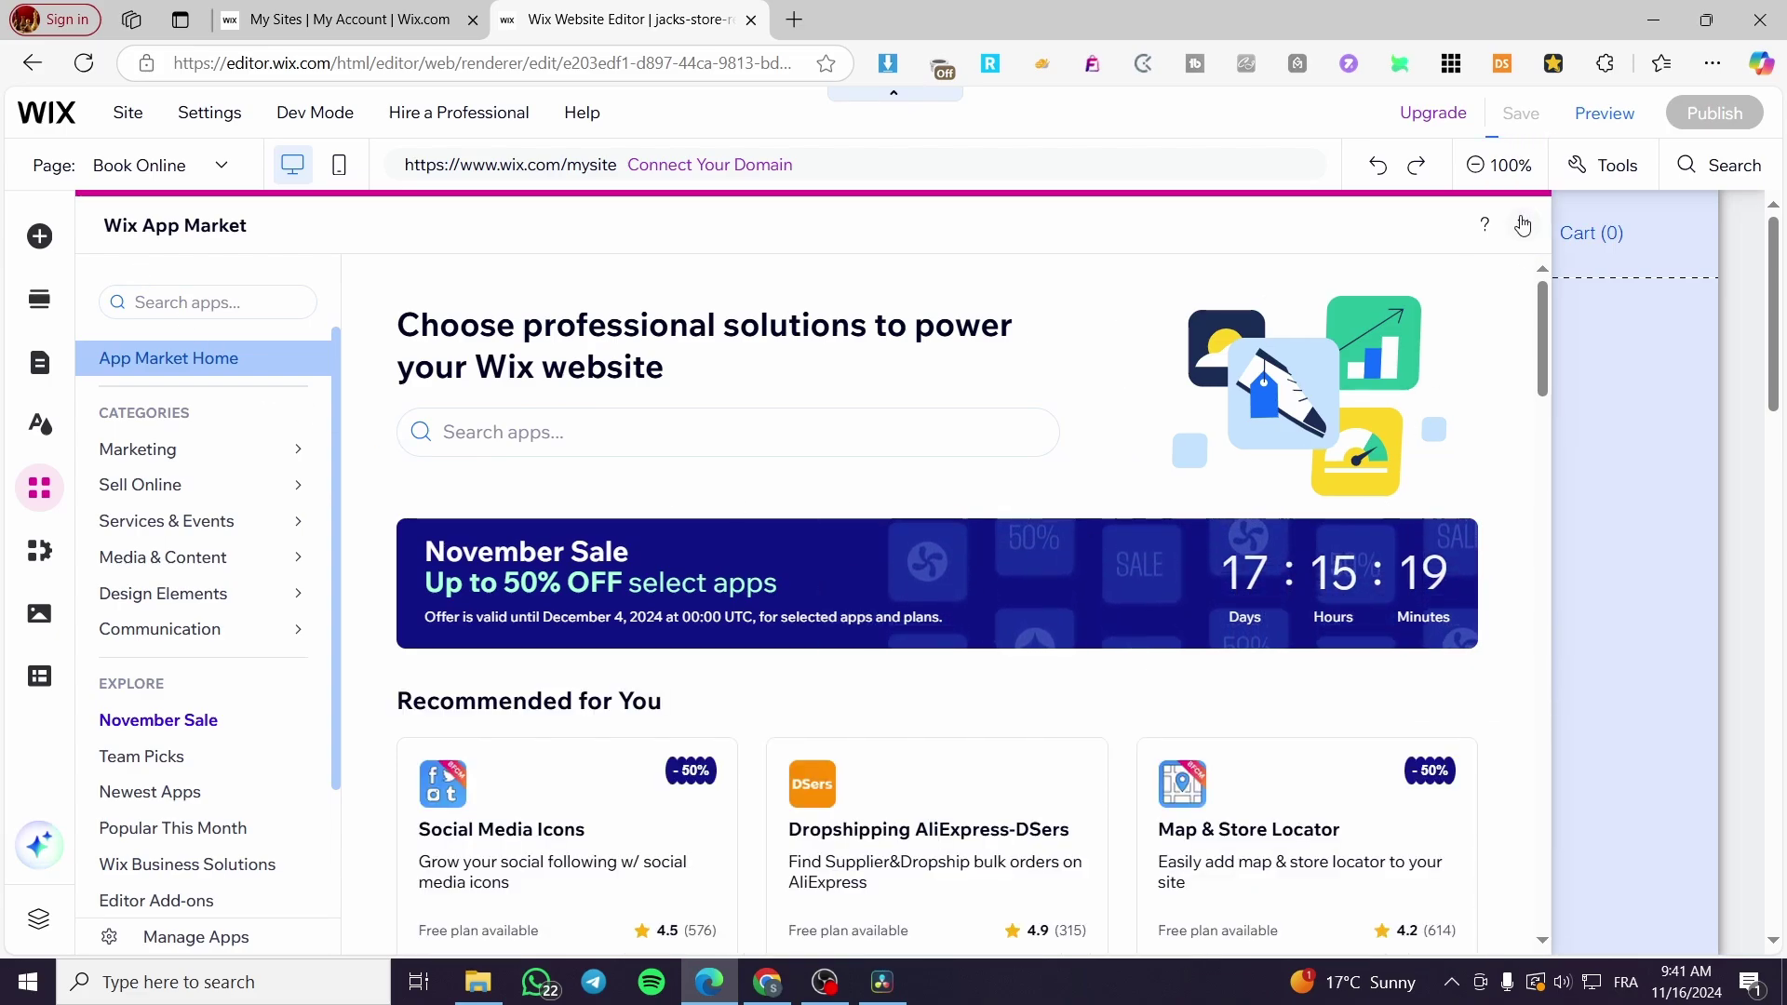
pyautogui.click(1522, 226)
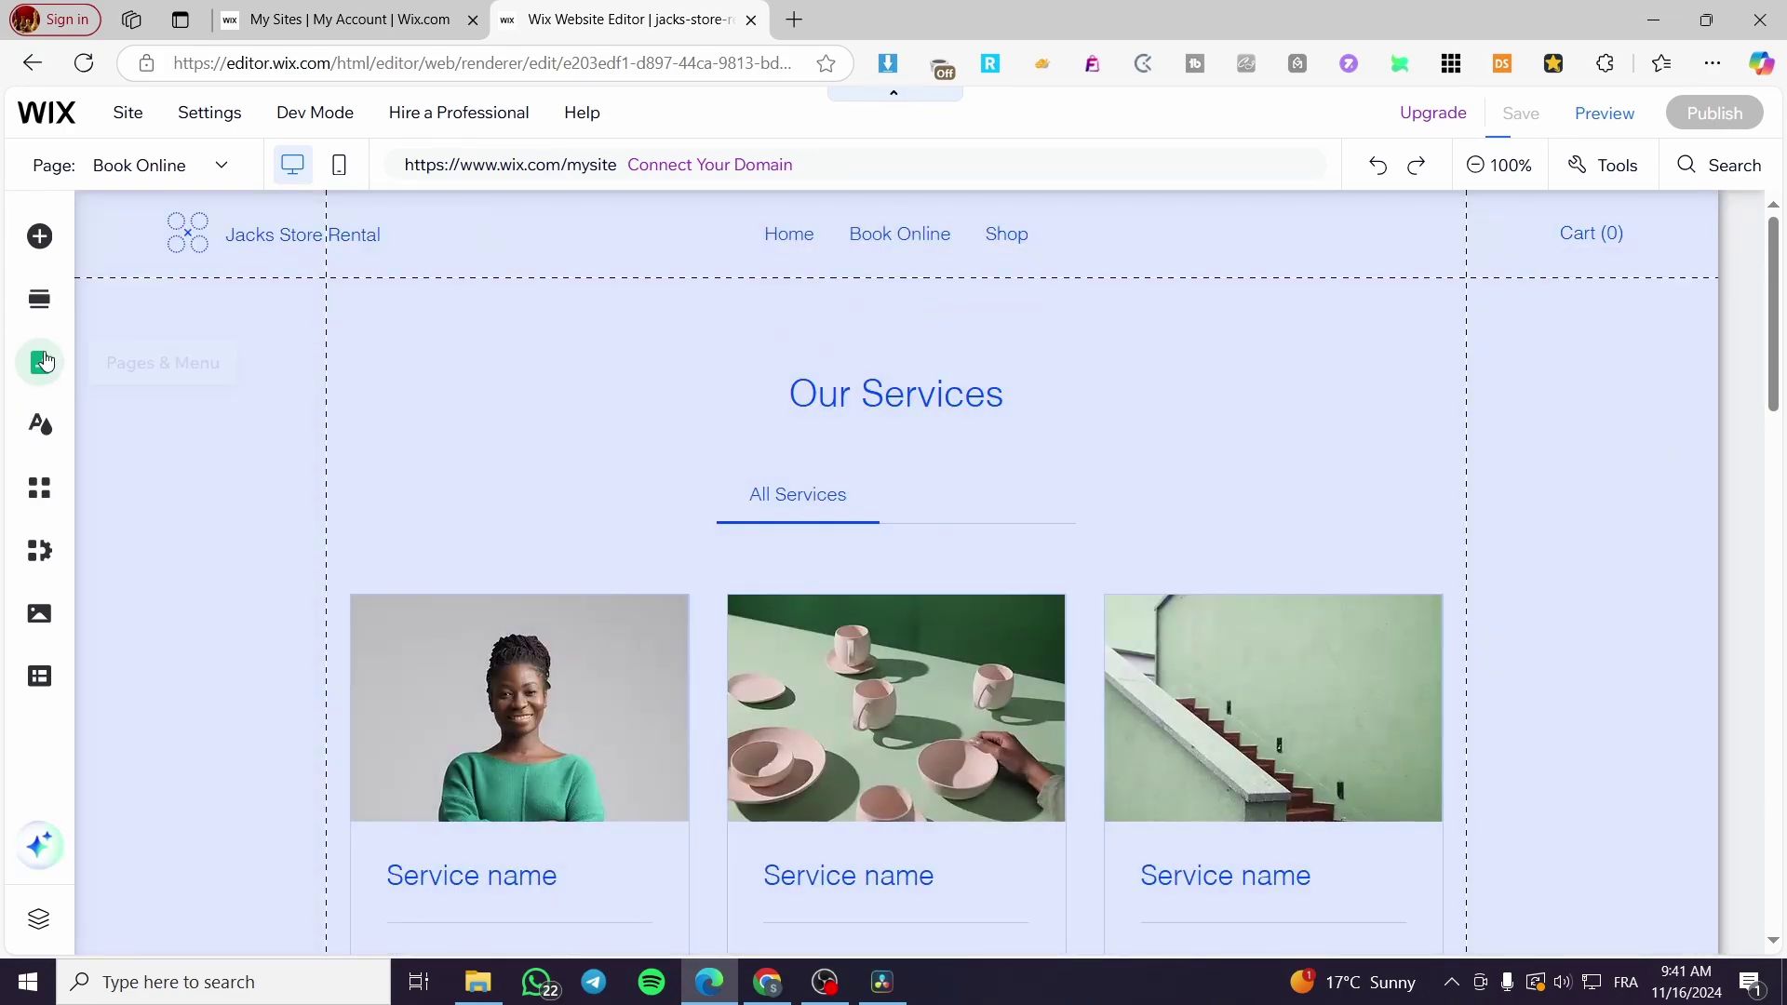
# Step: Switch the editor to the Shop page from the site's main menu pages
pyautogui.click(48, 375)
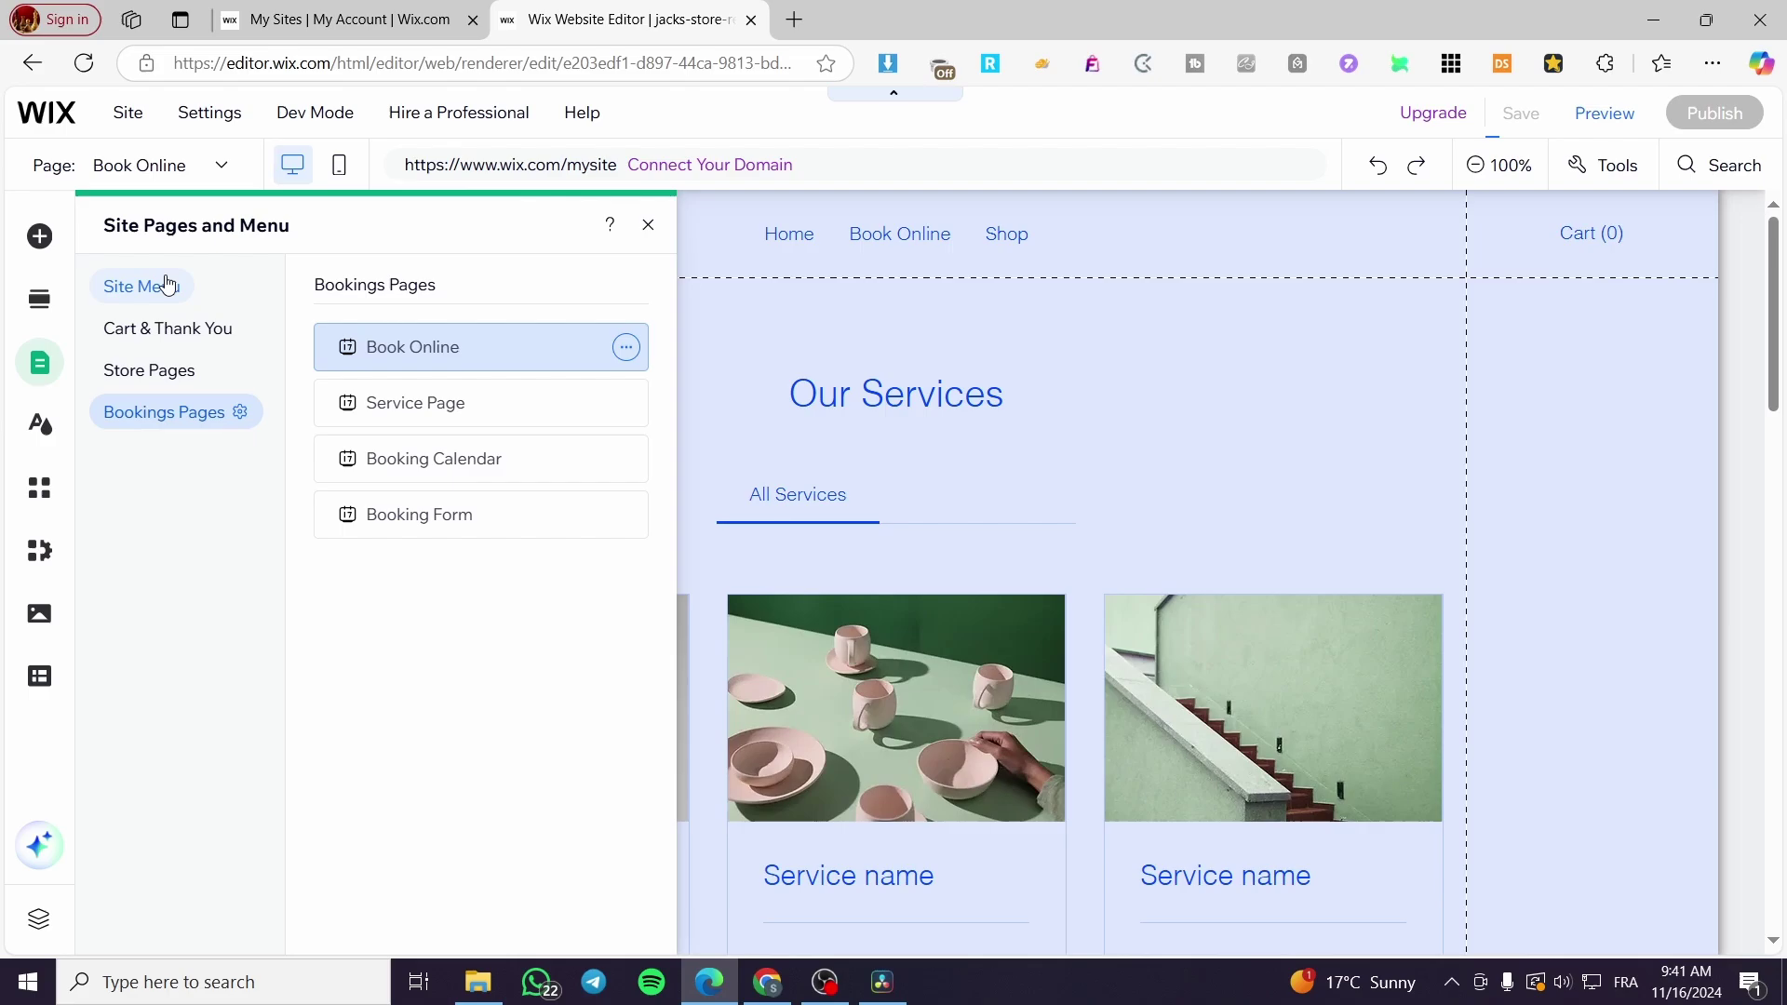
pyautogui.click(167, 285)
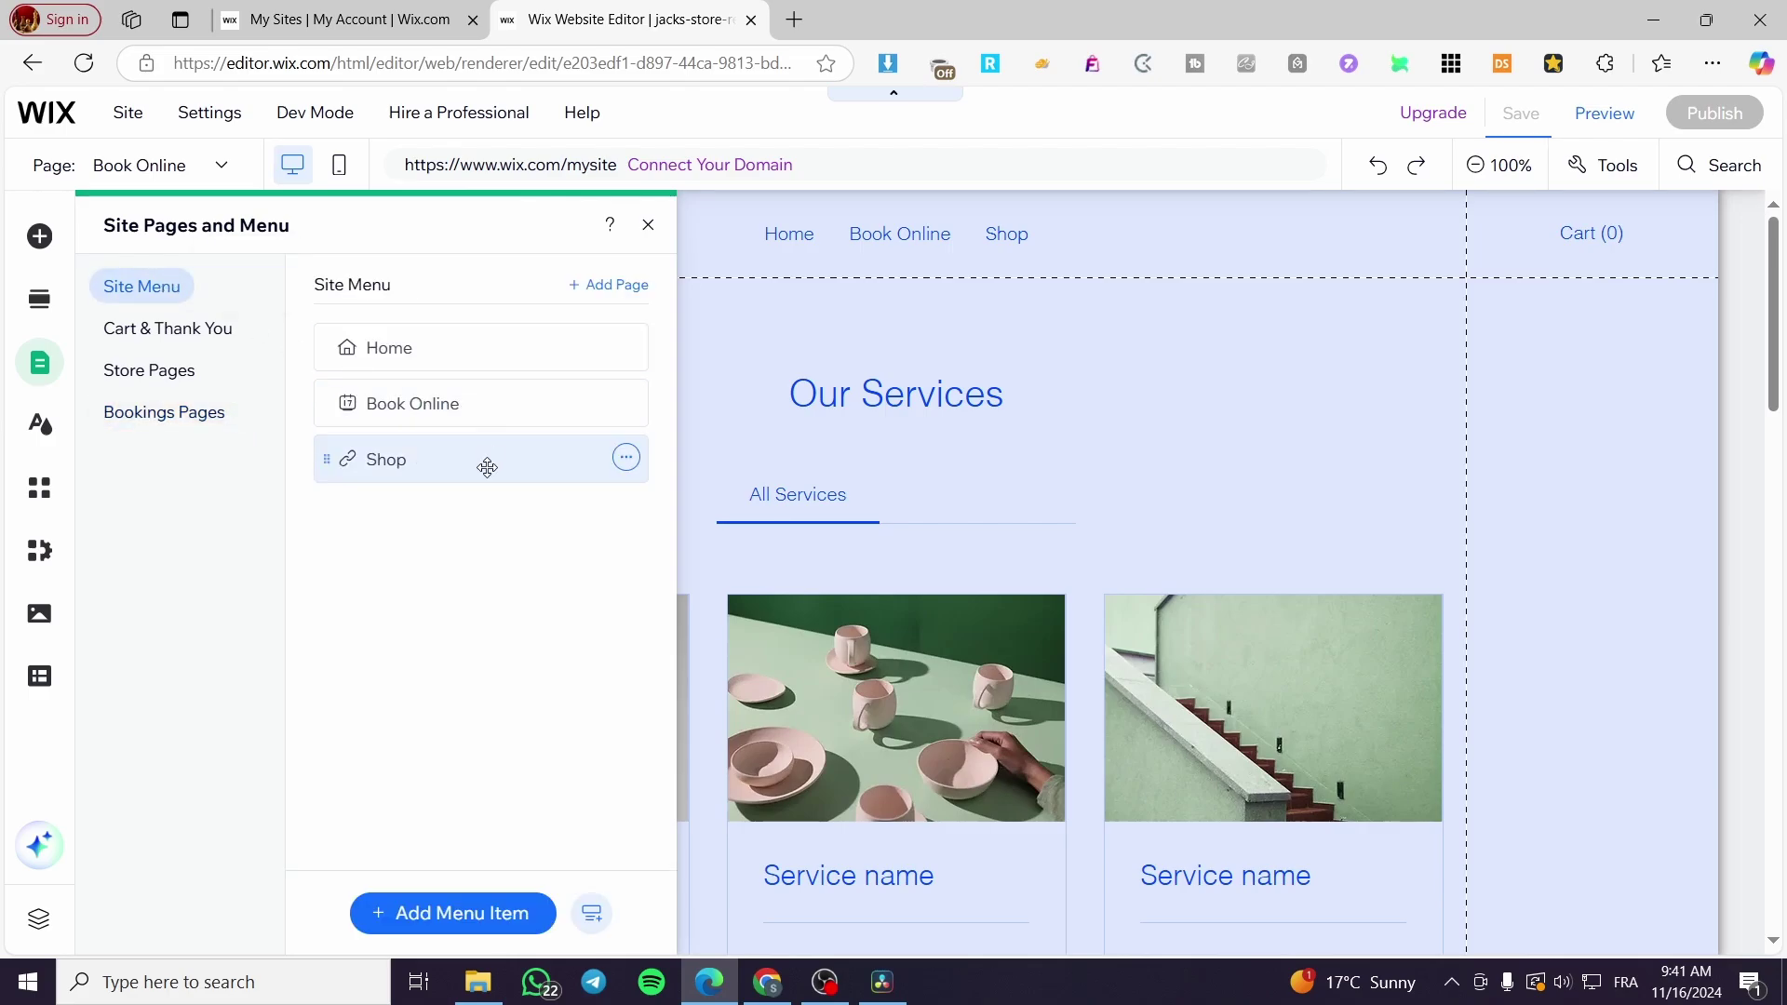
pyautogui.click(483, 462)
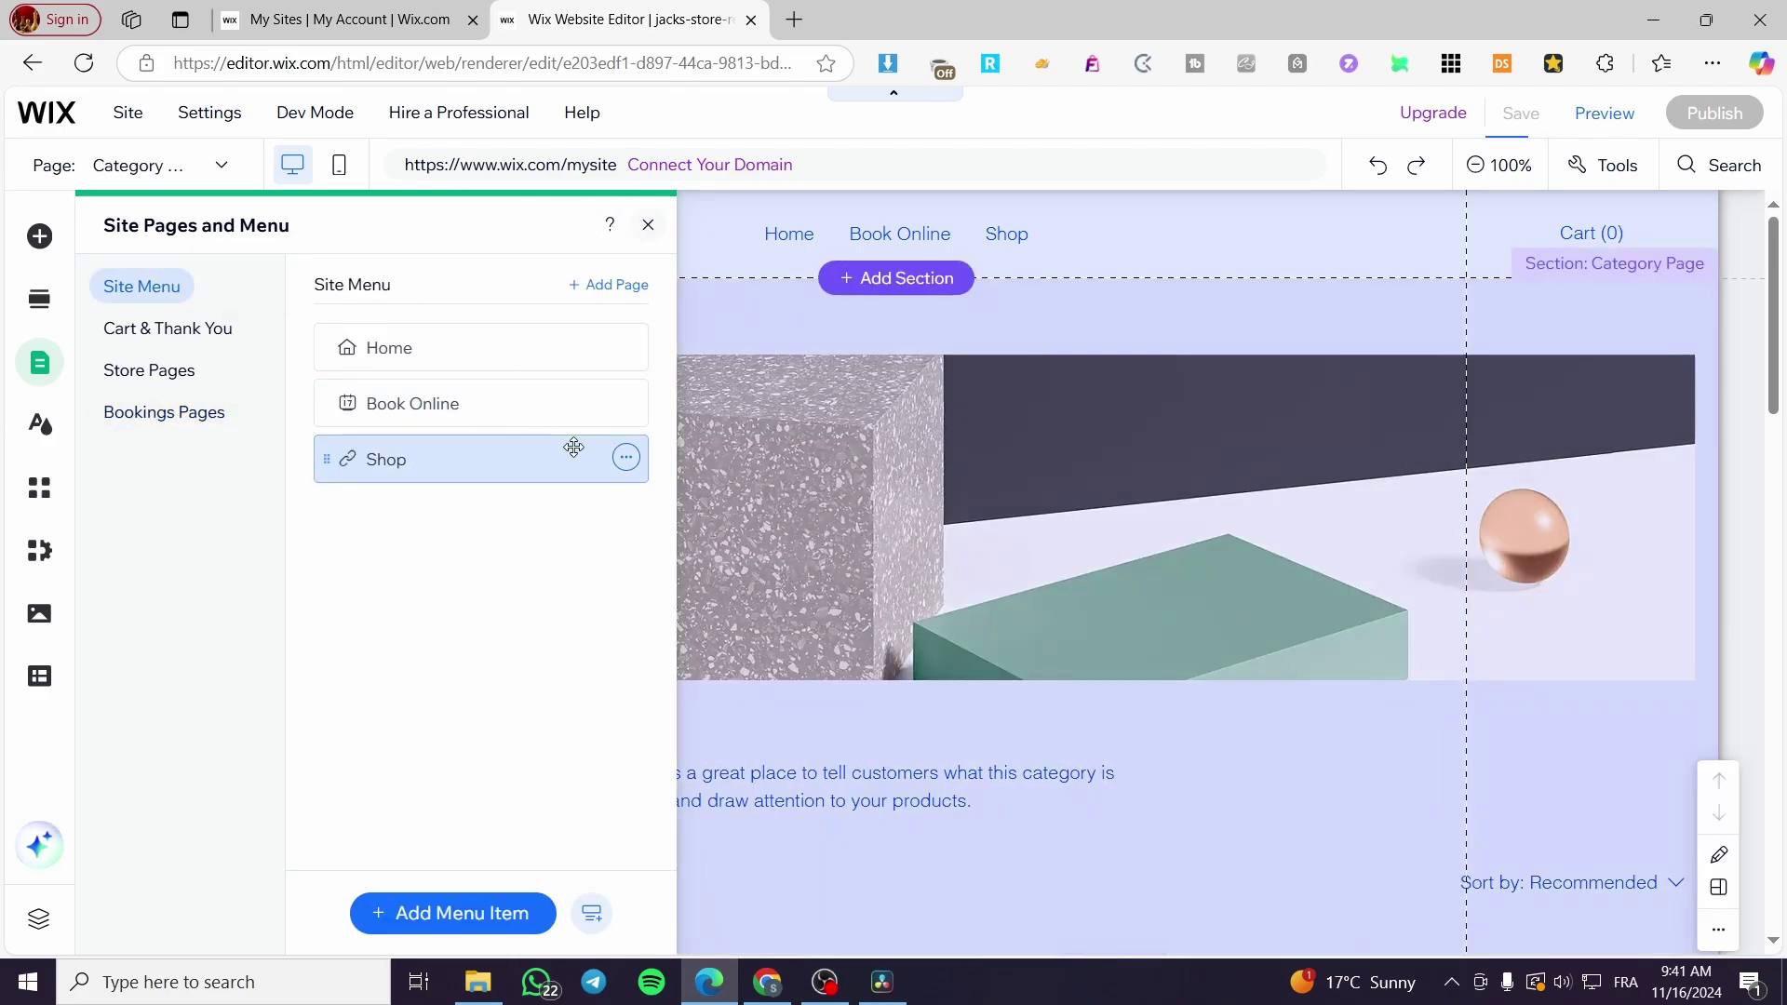
pyautogui.click(648, 225)
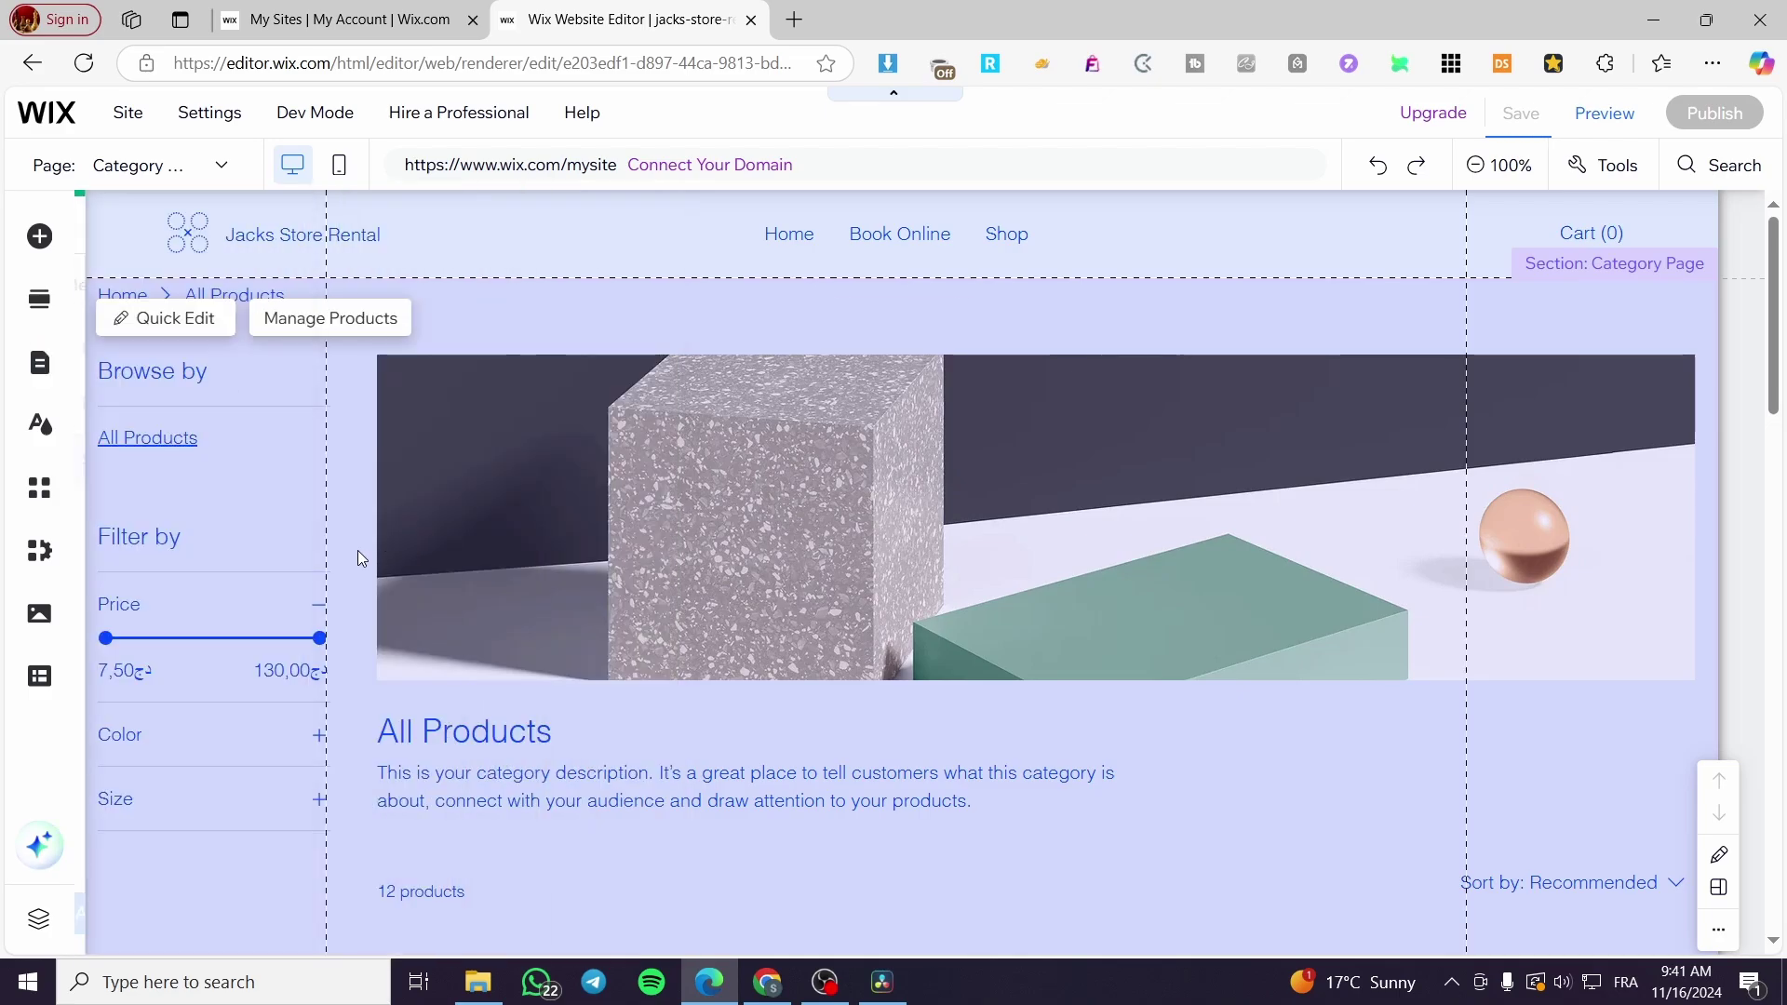
pyautogui.scroll(-4, 981, 780)
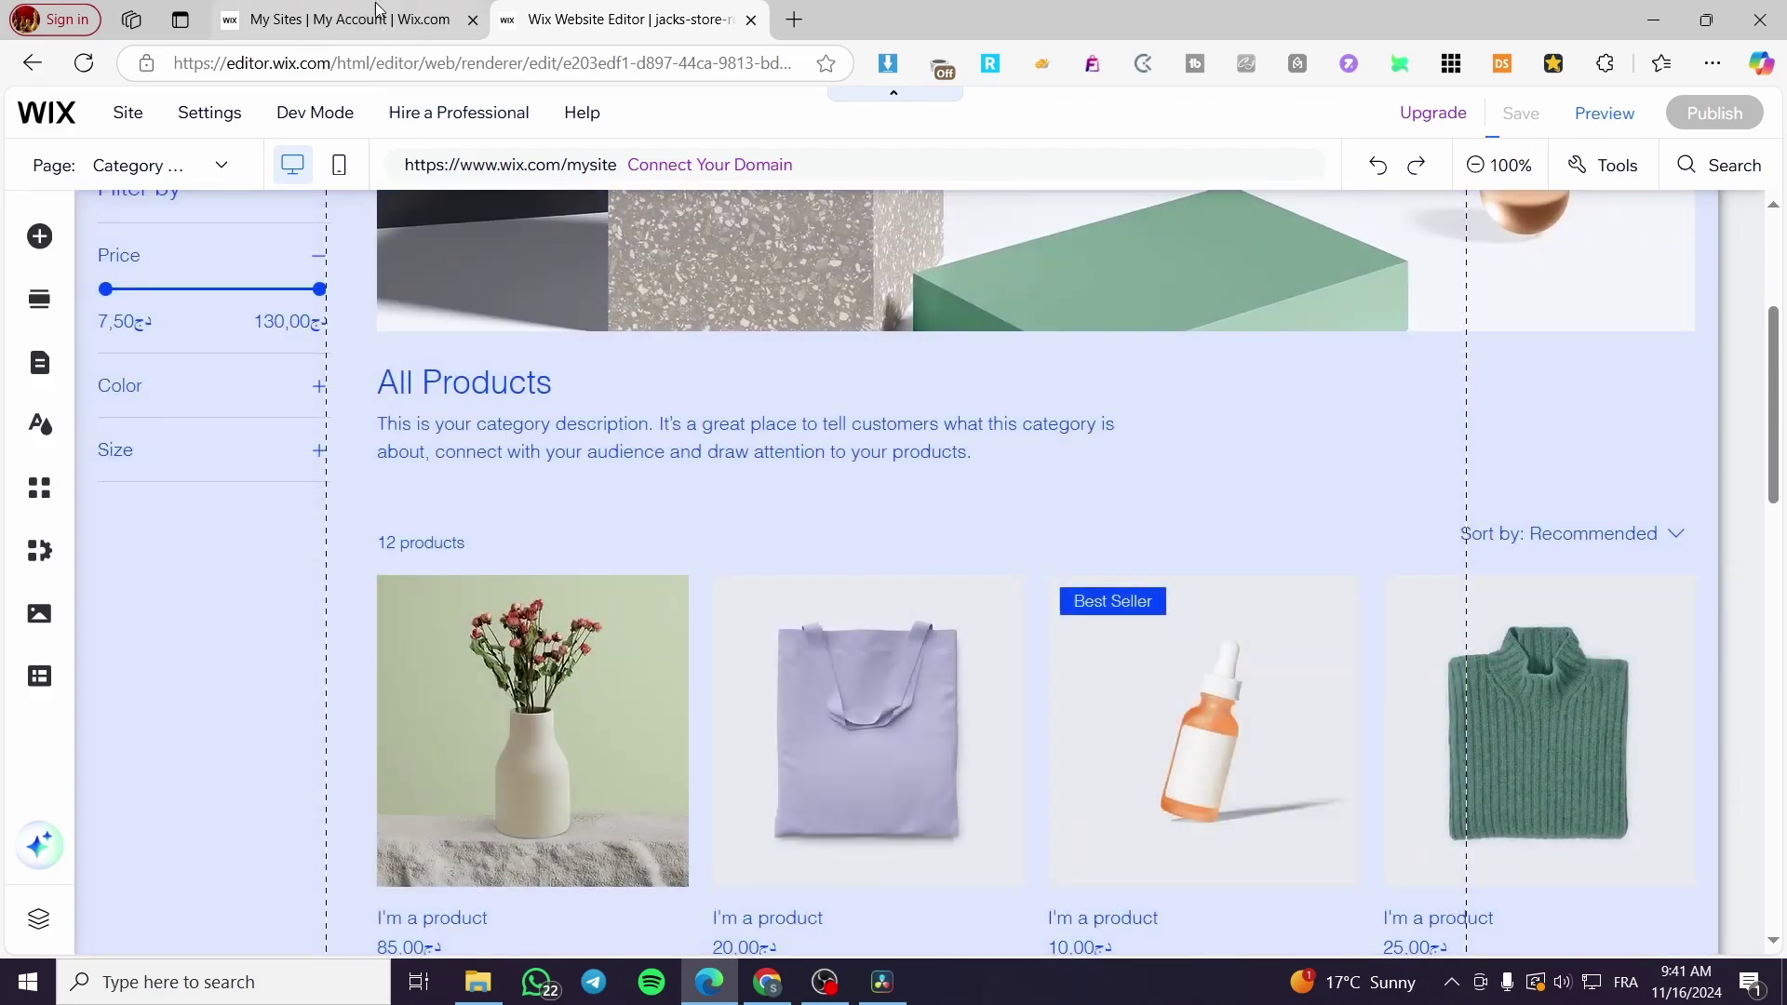
# Step: Select the shop's product gallery and open Manage Products in the dashboard
pyautogui.click(376, 11)
pyautogui.click(585, 11)
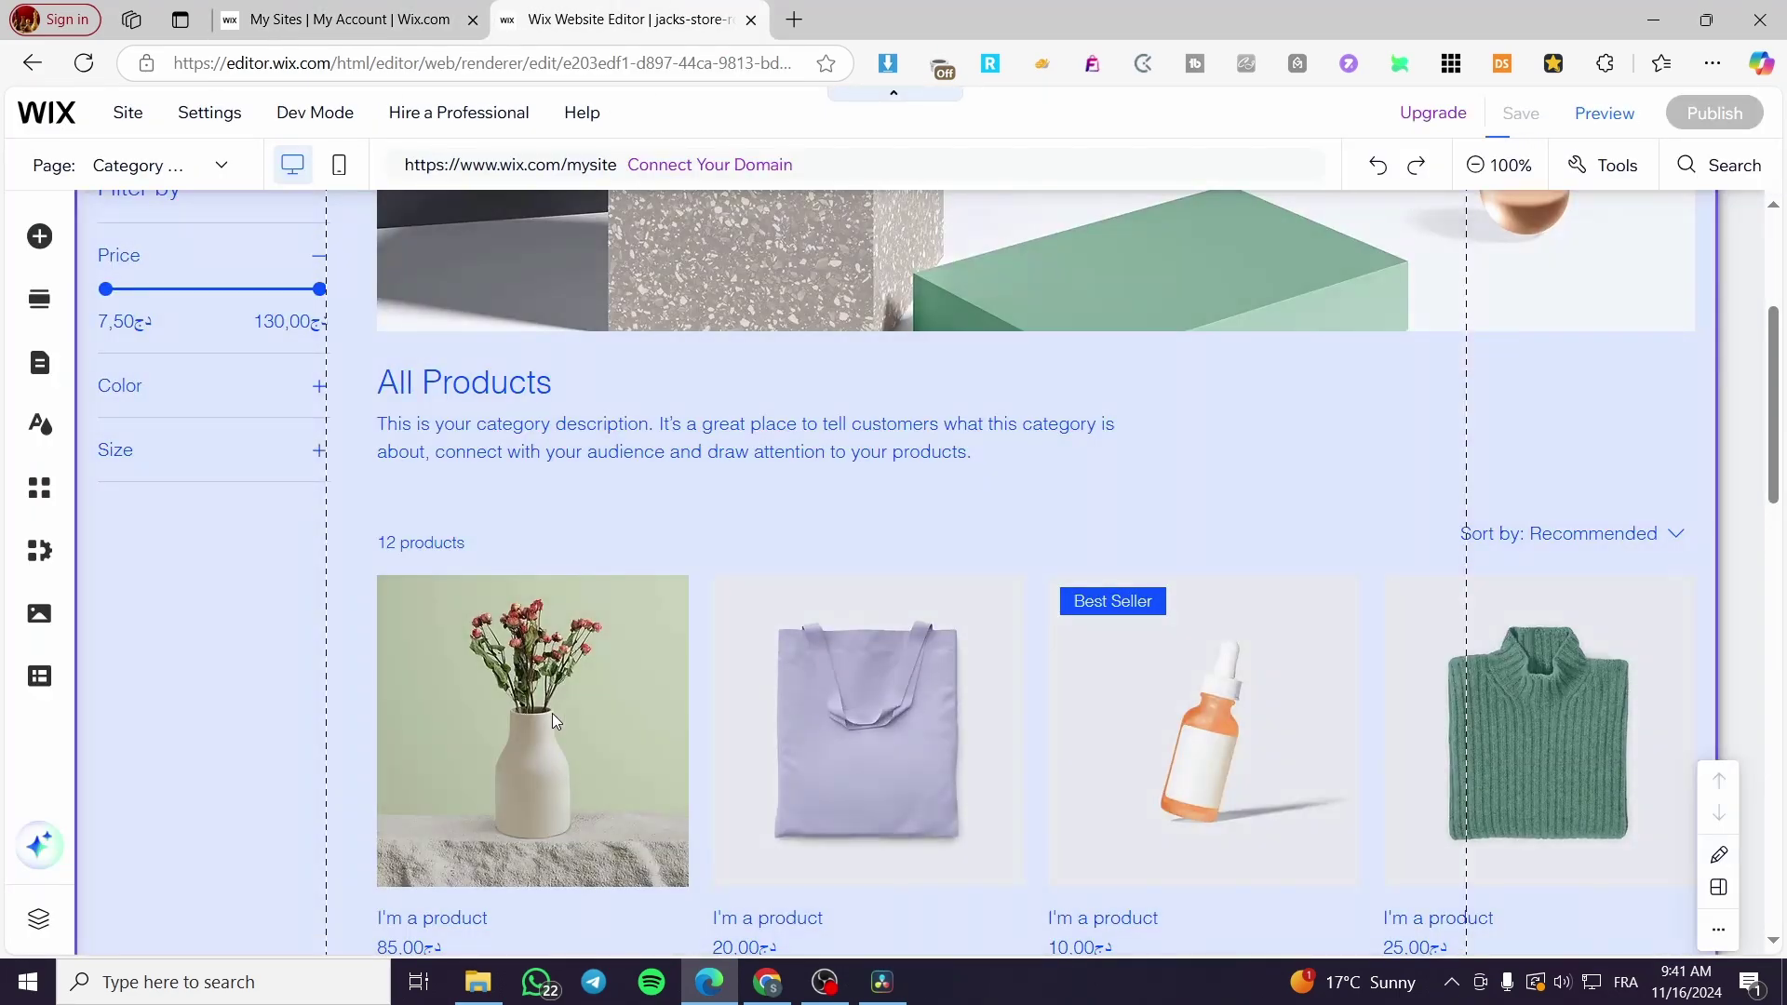
pyautogui.click(554, 713)
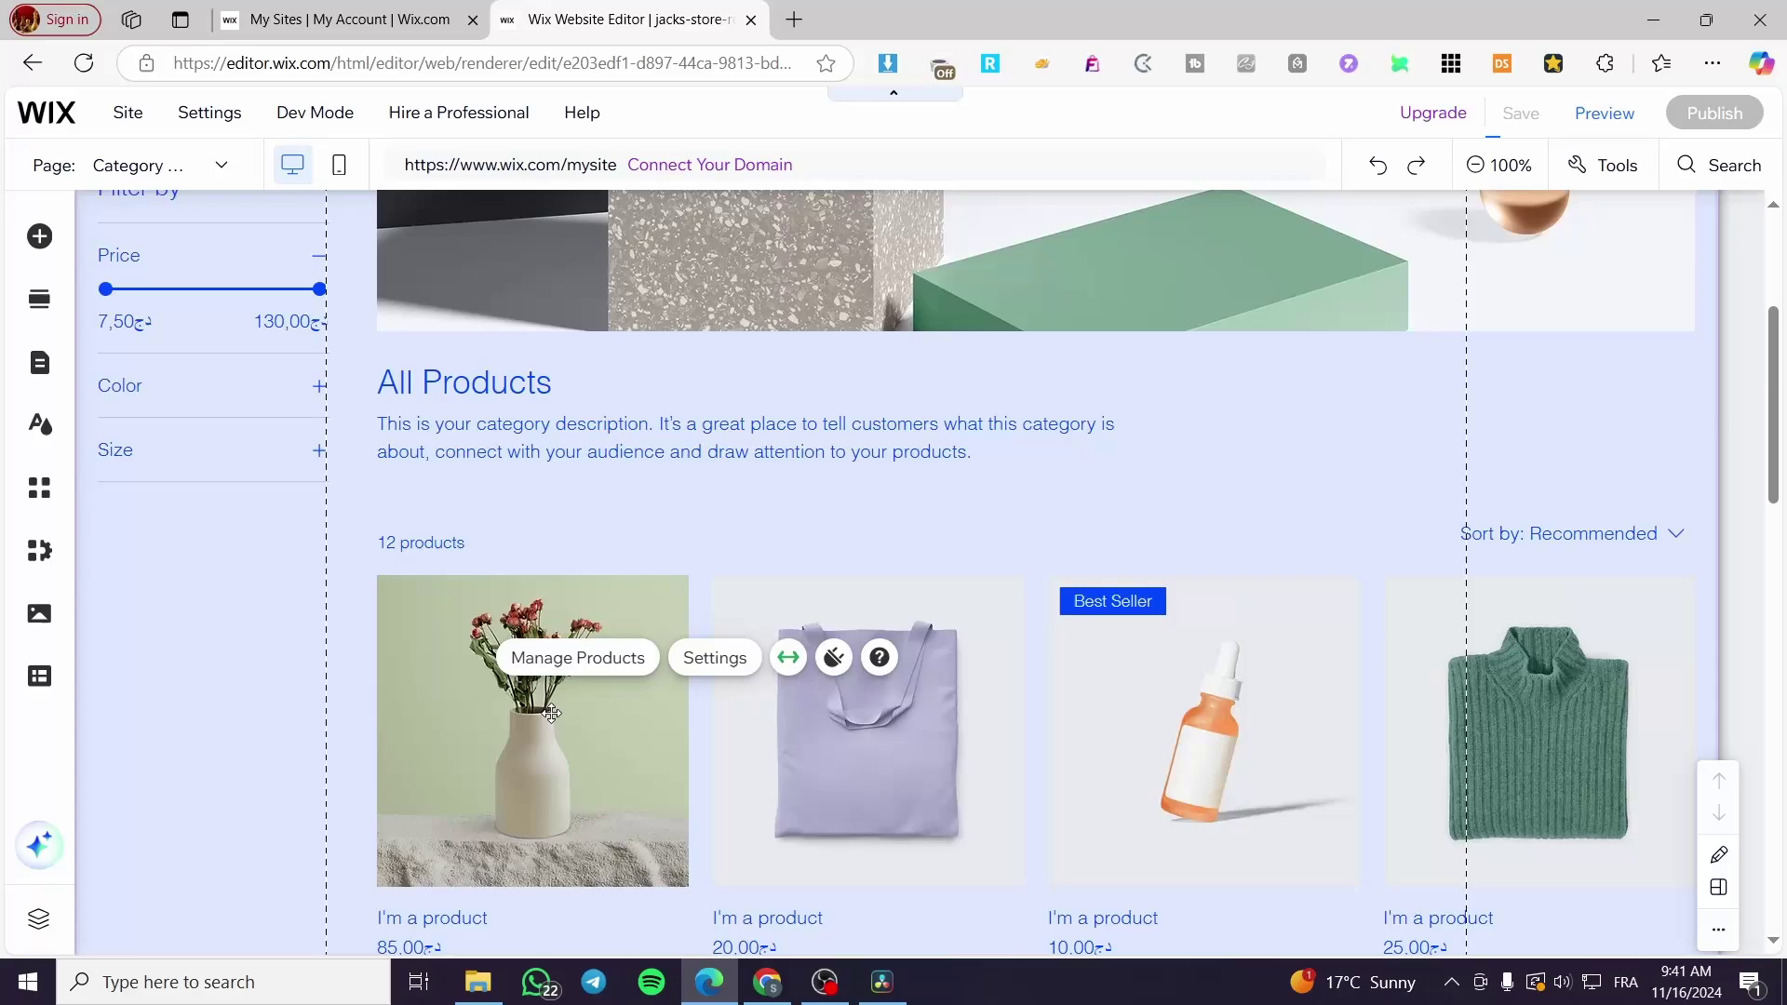
pyautogui.click(637, 678)
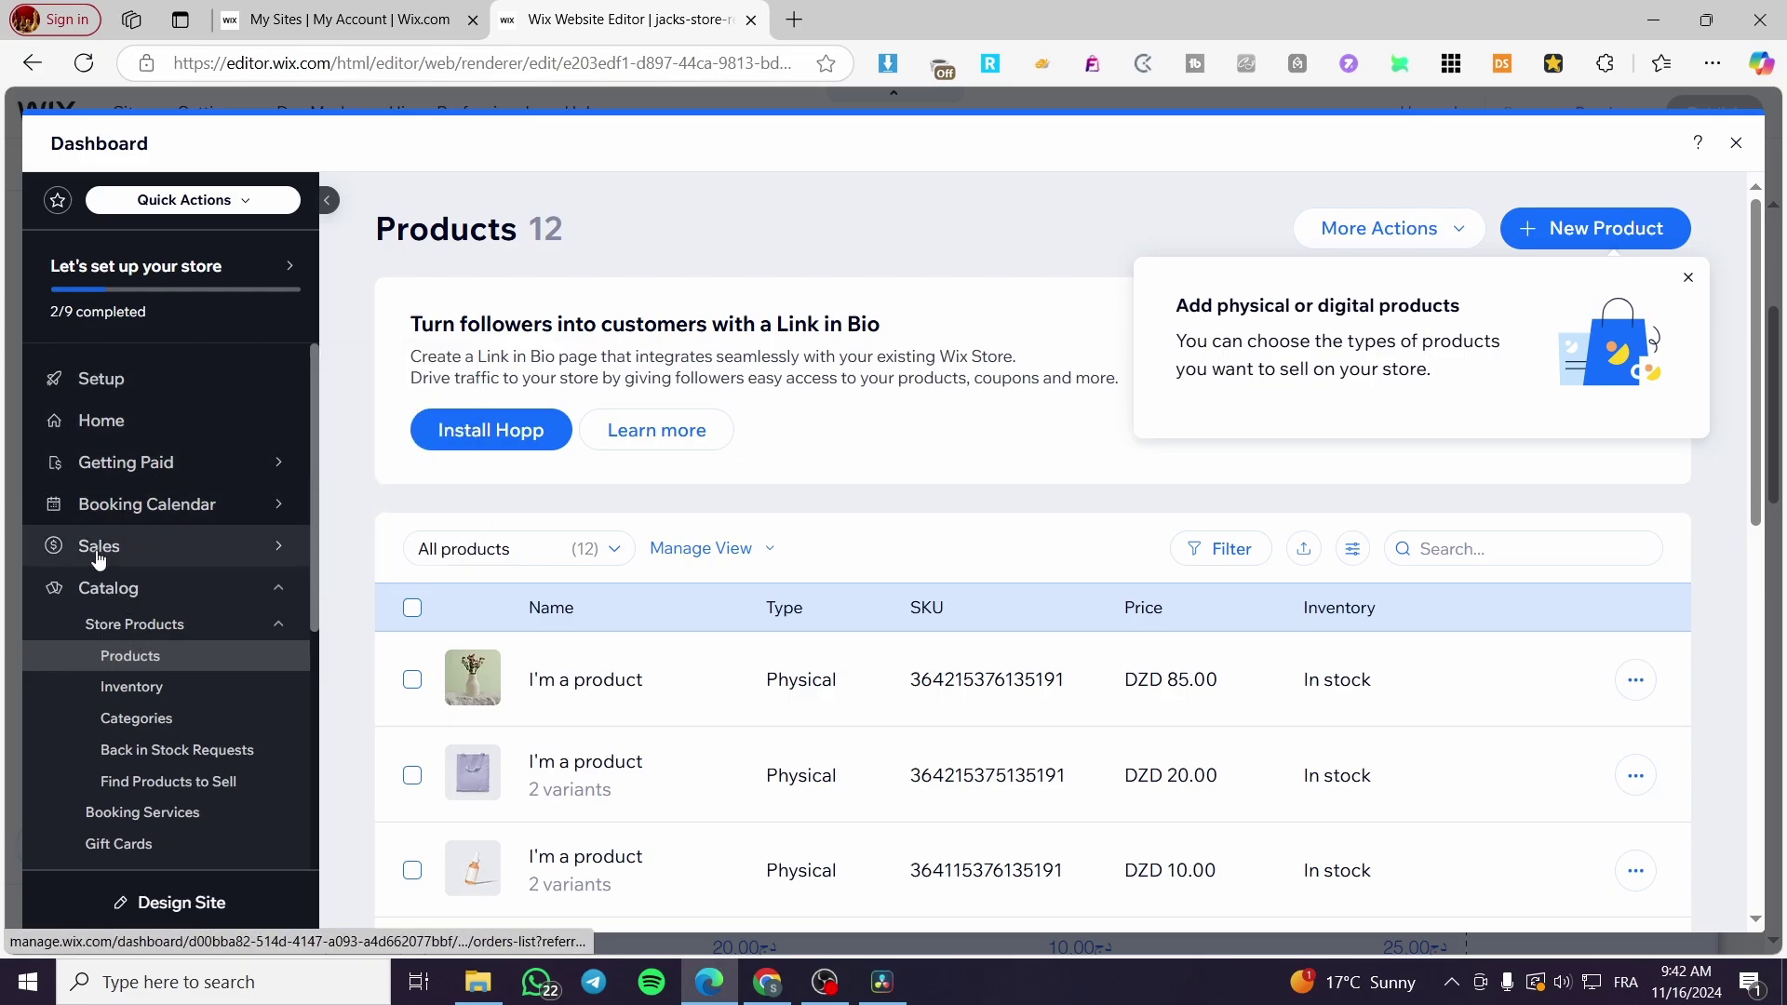
# Step: Dismiss the 'Add physical or digital products' tip and open the New Product type menu
pyautogui.click(276, 592)
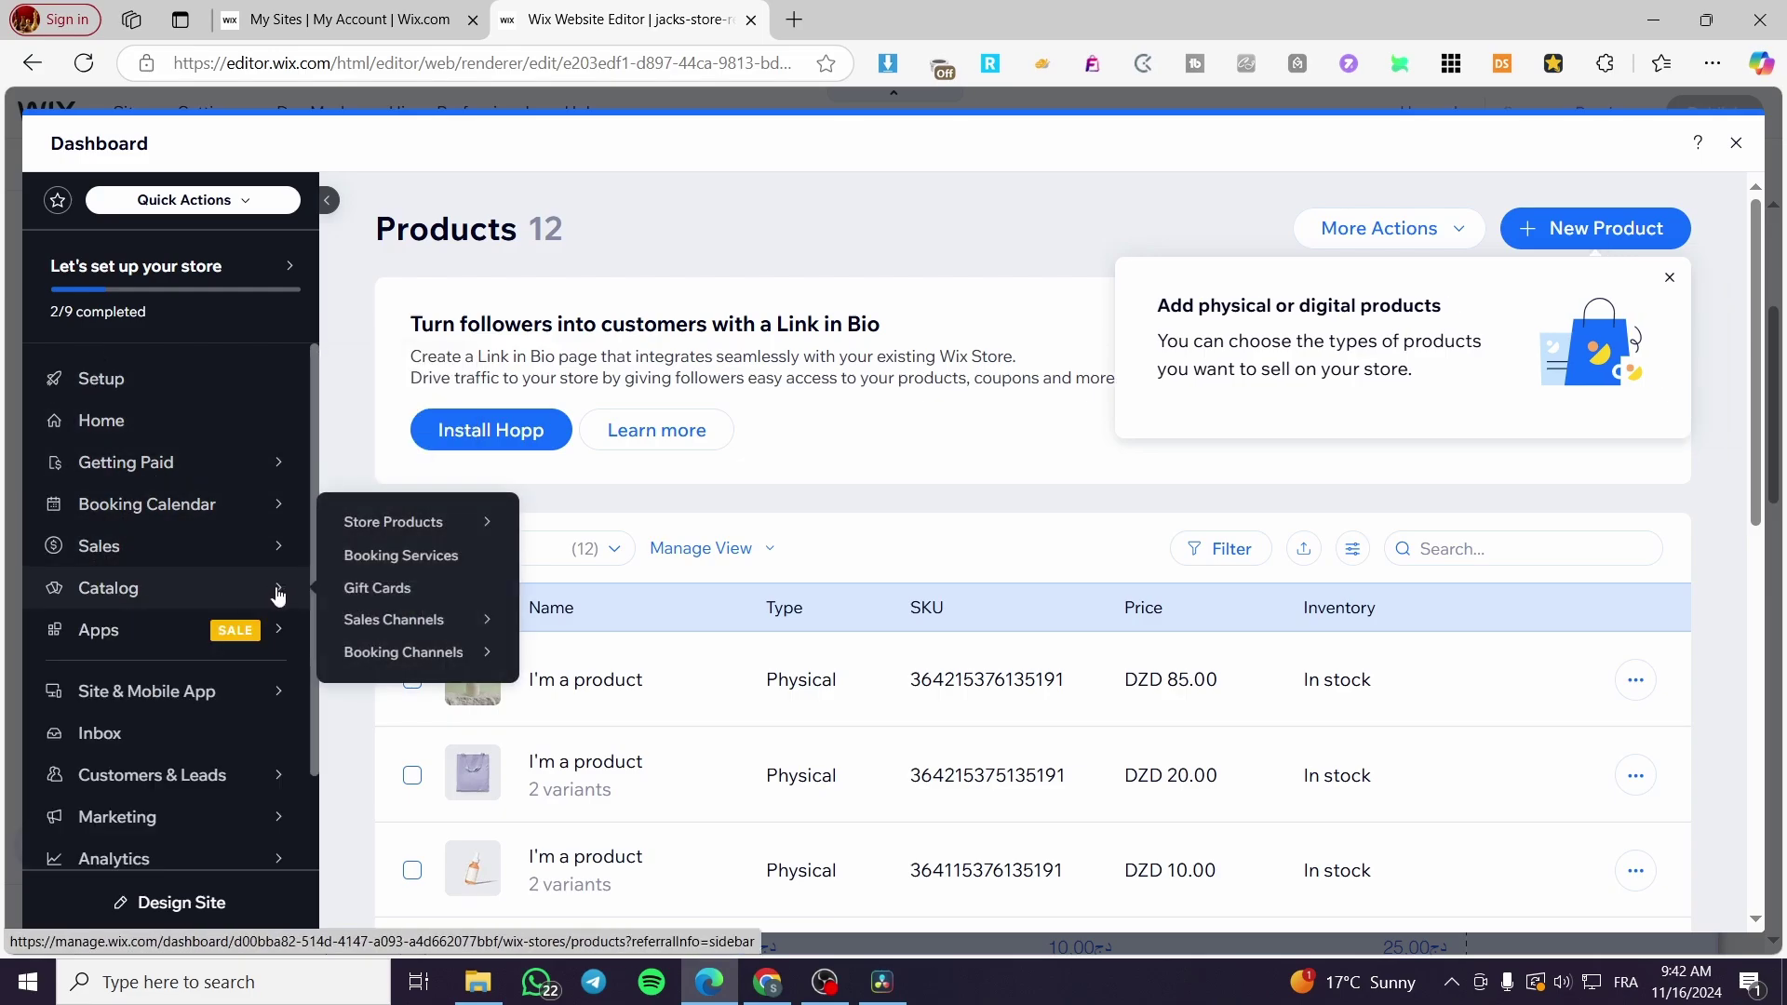
pyautogui.click(275, 592)
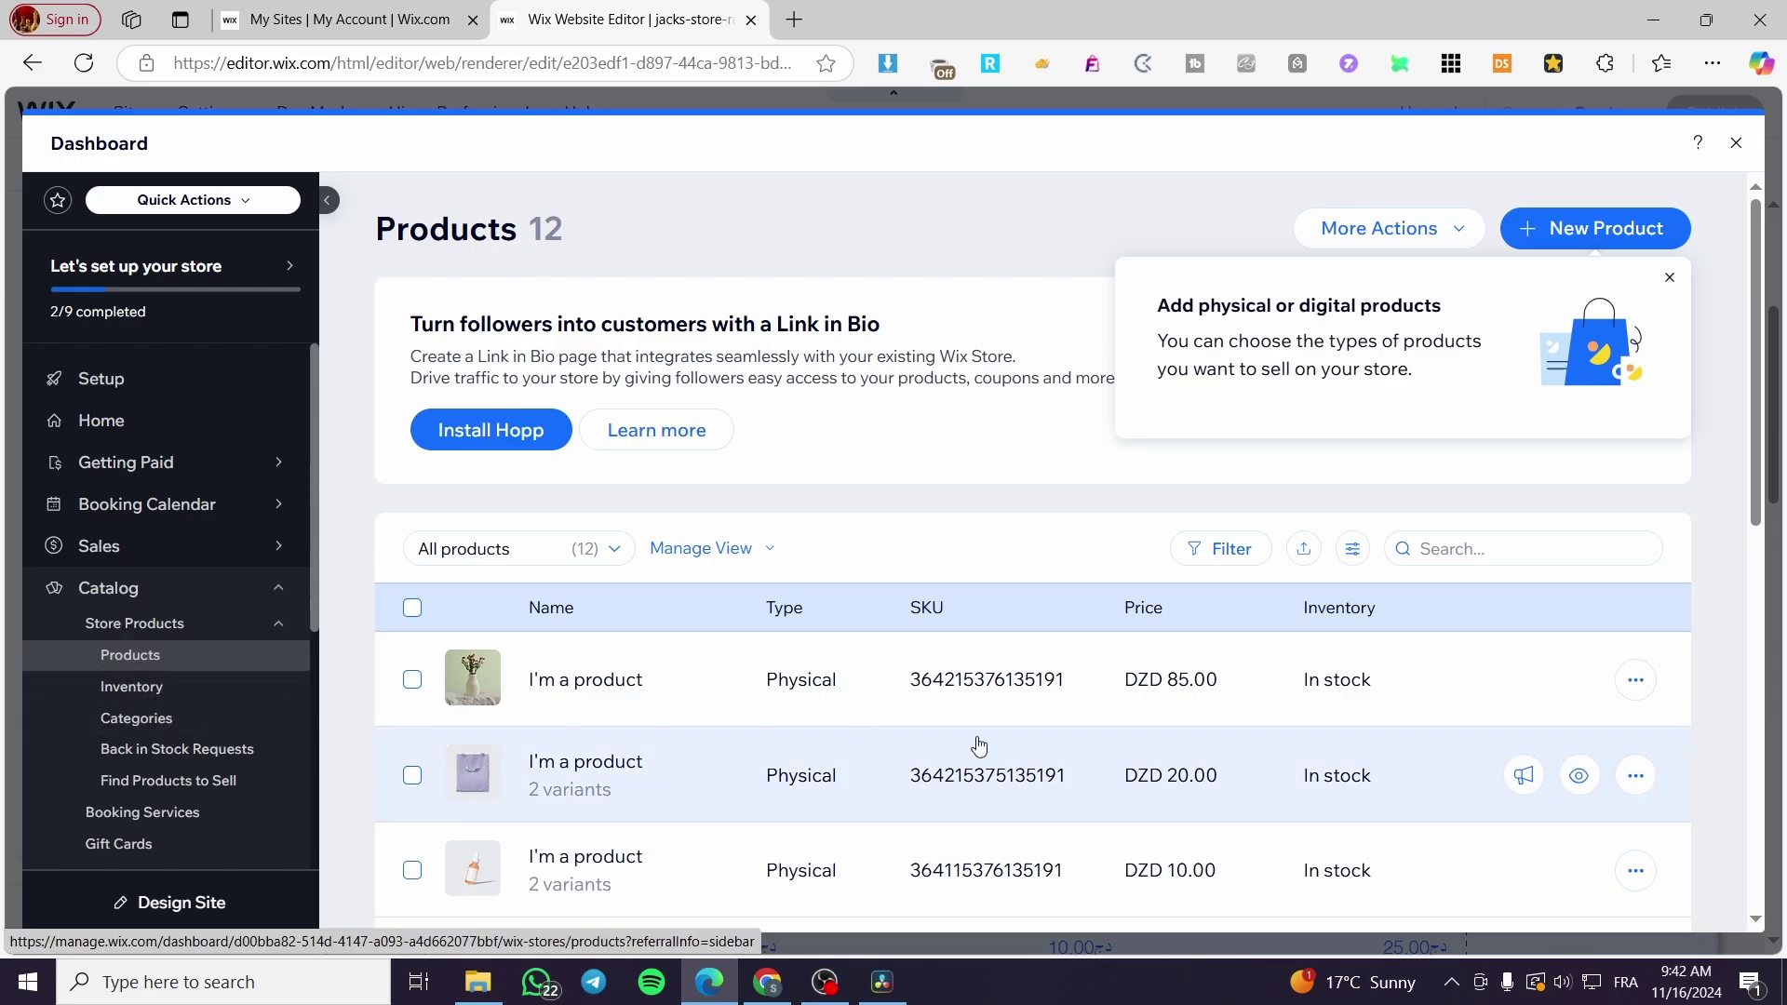
pyautogui.click(1671, 282)
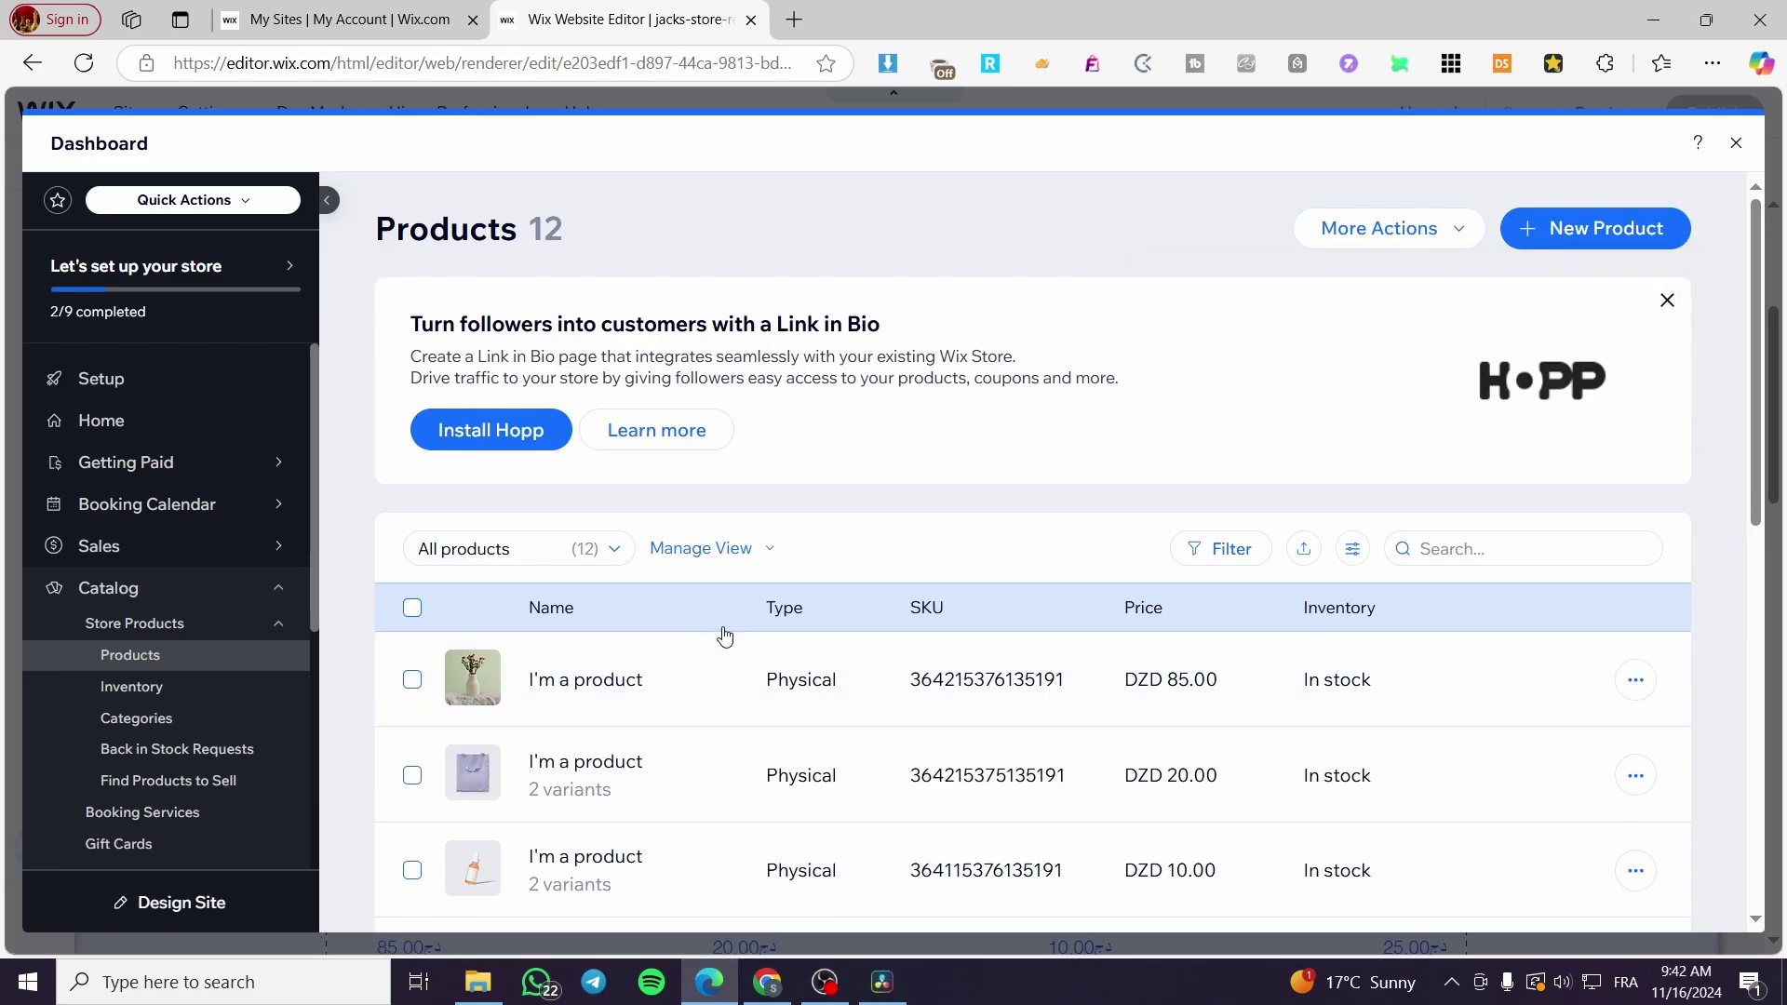
pyautogui.scroll(-10, 723, 630)
pyautogui.scroll(10, 651, 731)
pyautogui.click(1602, 232)
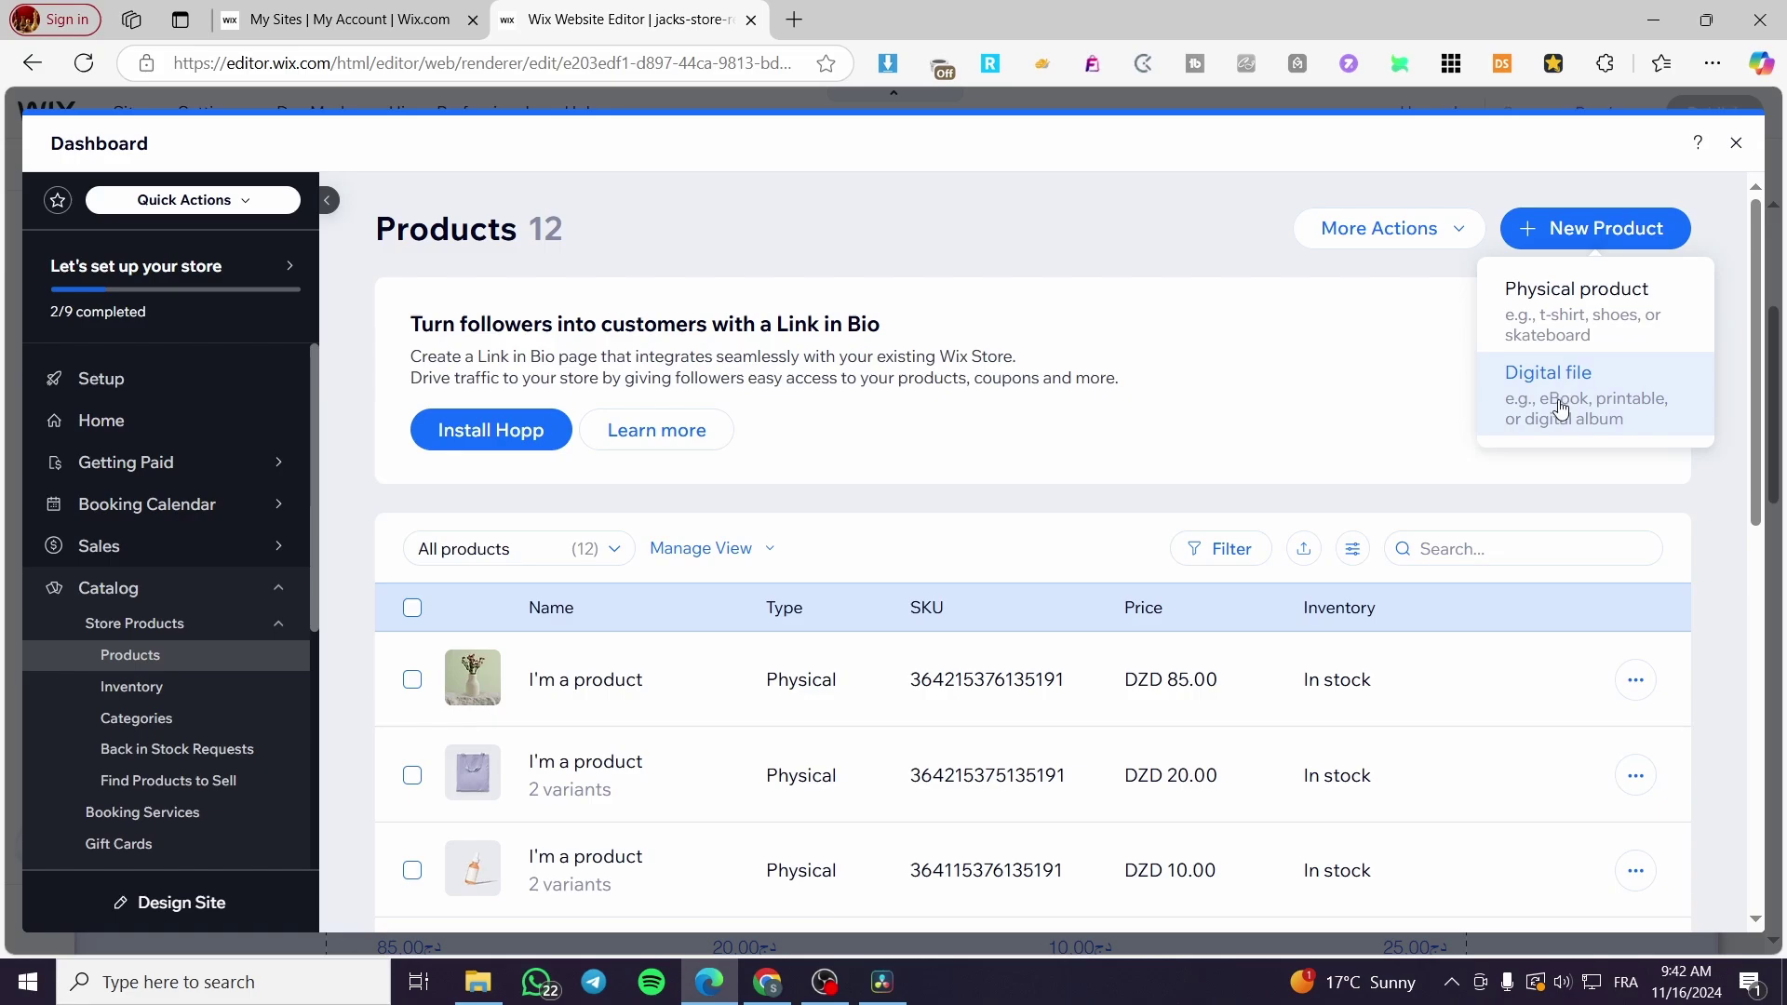
# Step: Create a new physical product and review the blank Untitled Product form, clicking into the Price field
pyautogui.click(1584, 327)
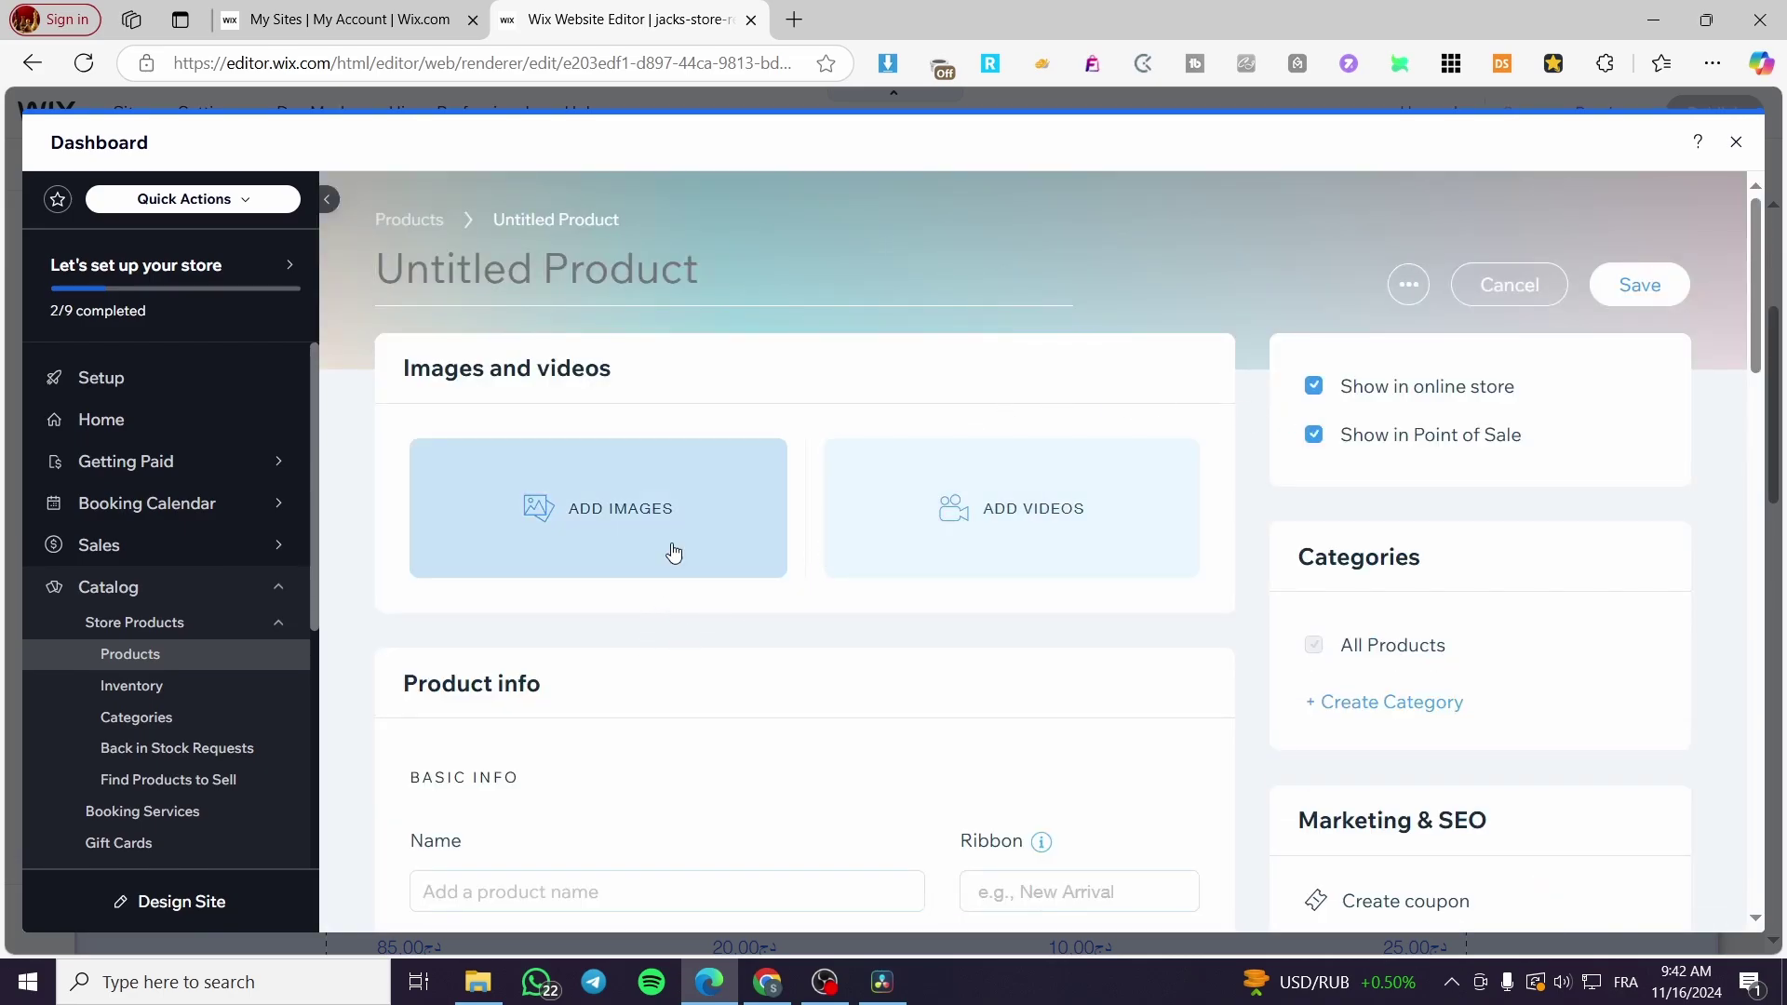
pyautogui.scroll(-4, 801, 517)
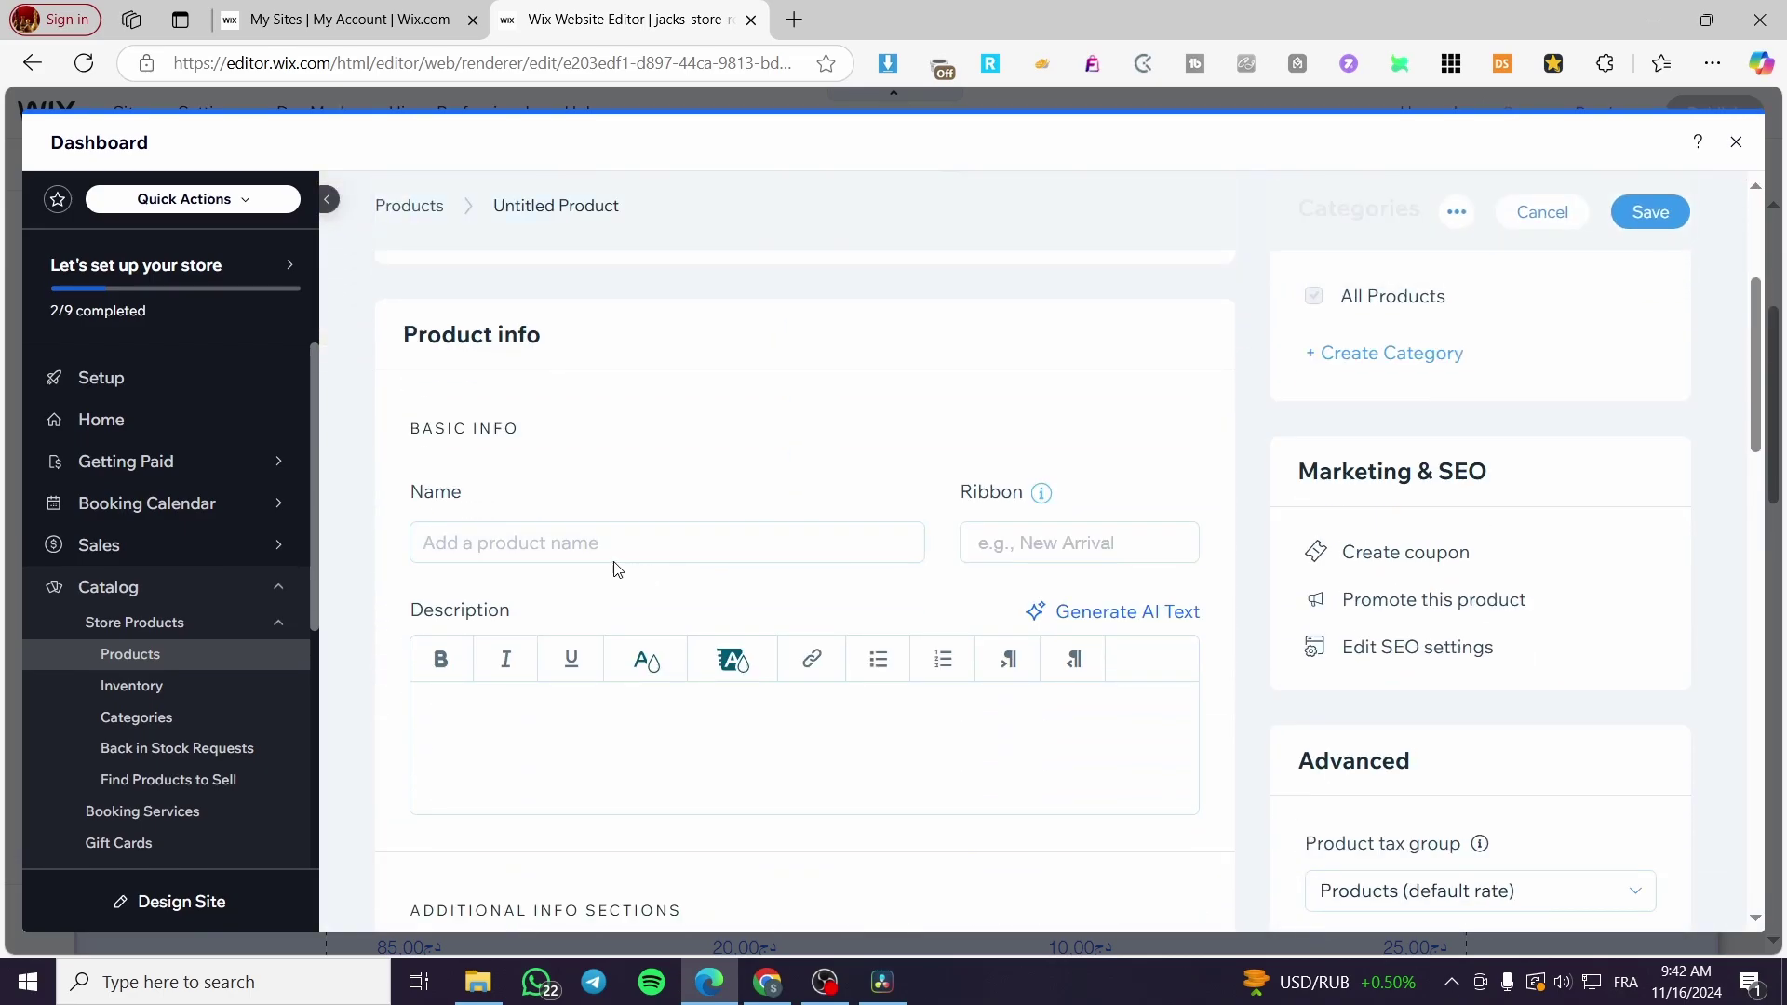
pyautogui.scroll(-3, 530, 547)
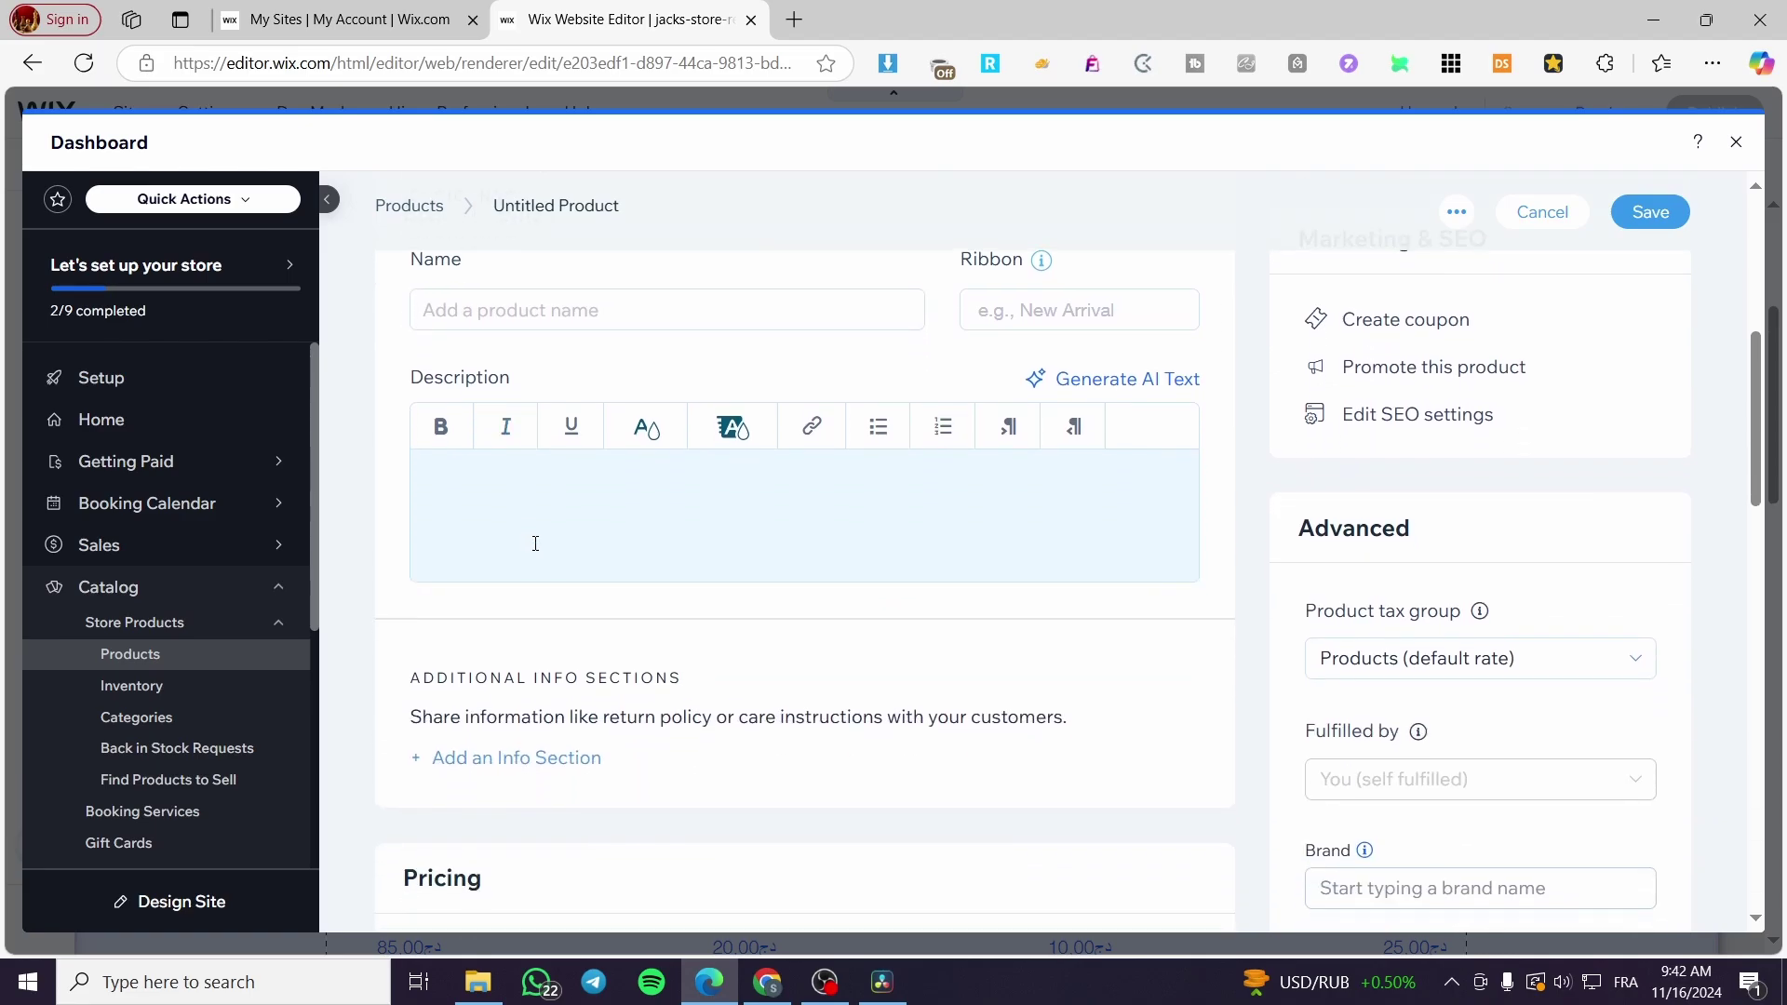
pyautogui.scroll(3, 807, 563)
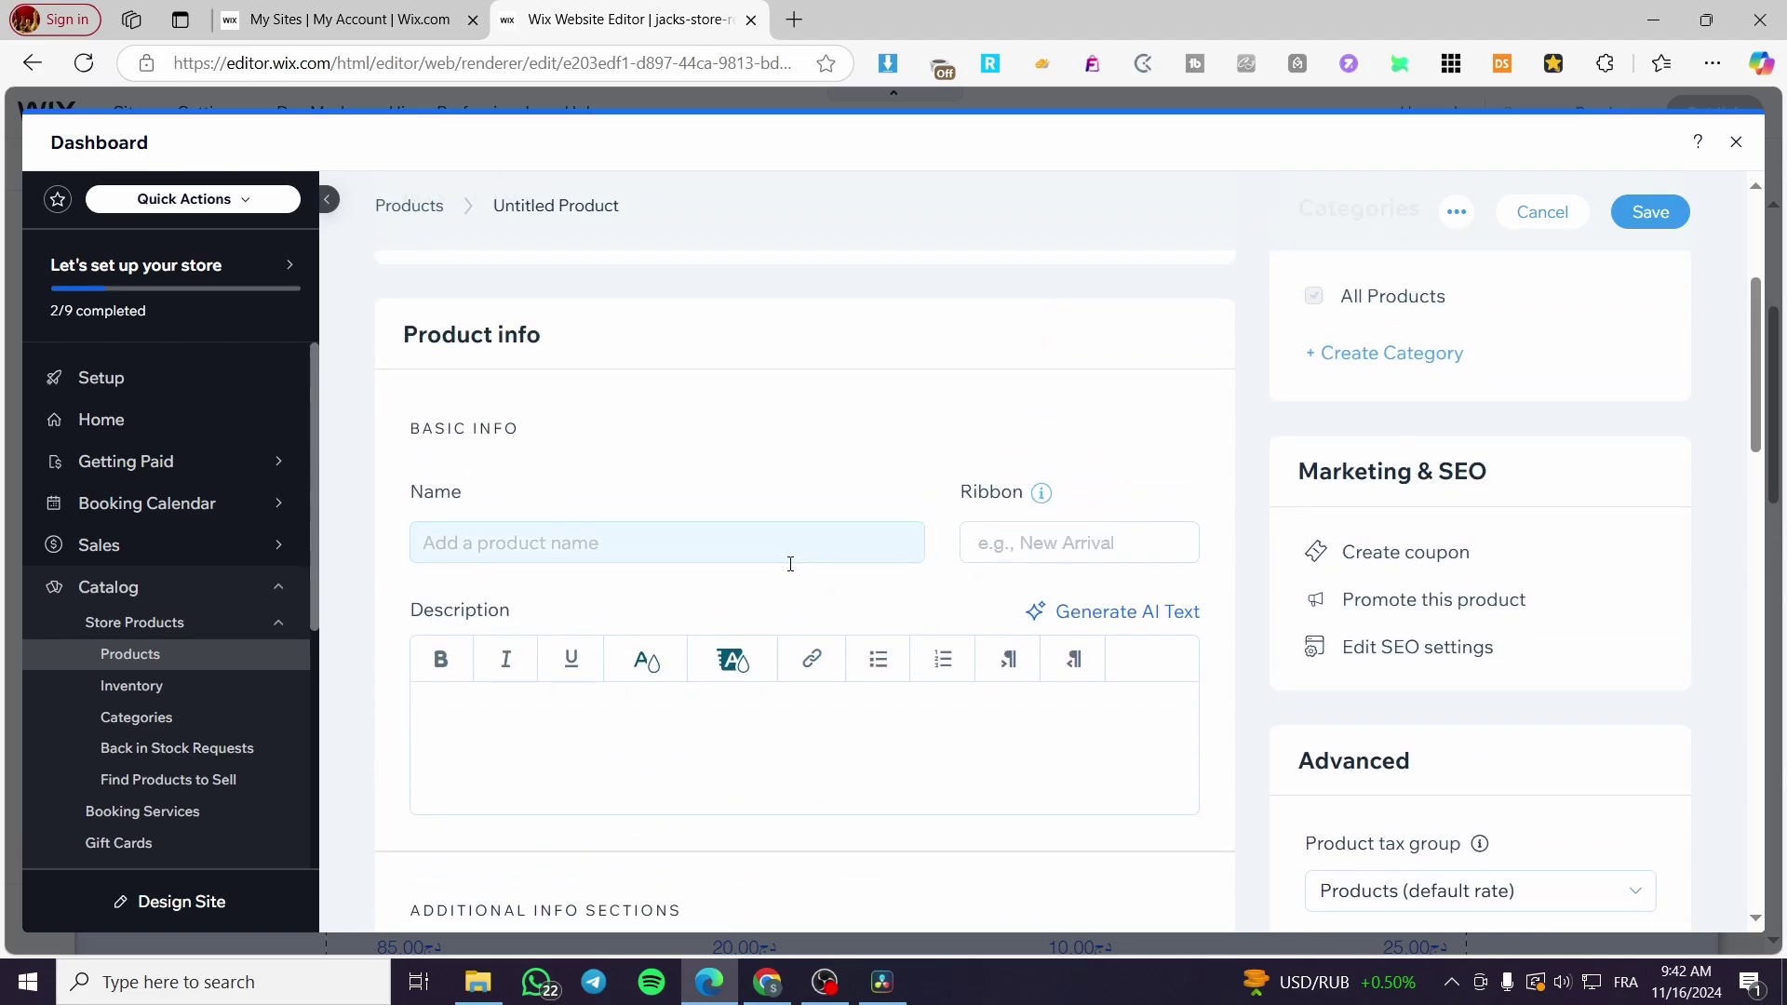
pyautogui.scroll(-7, 651, 566)
pyautogui.scroll(-3, 654, 547)
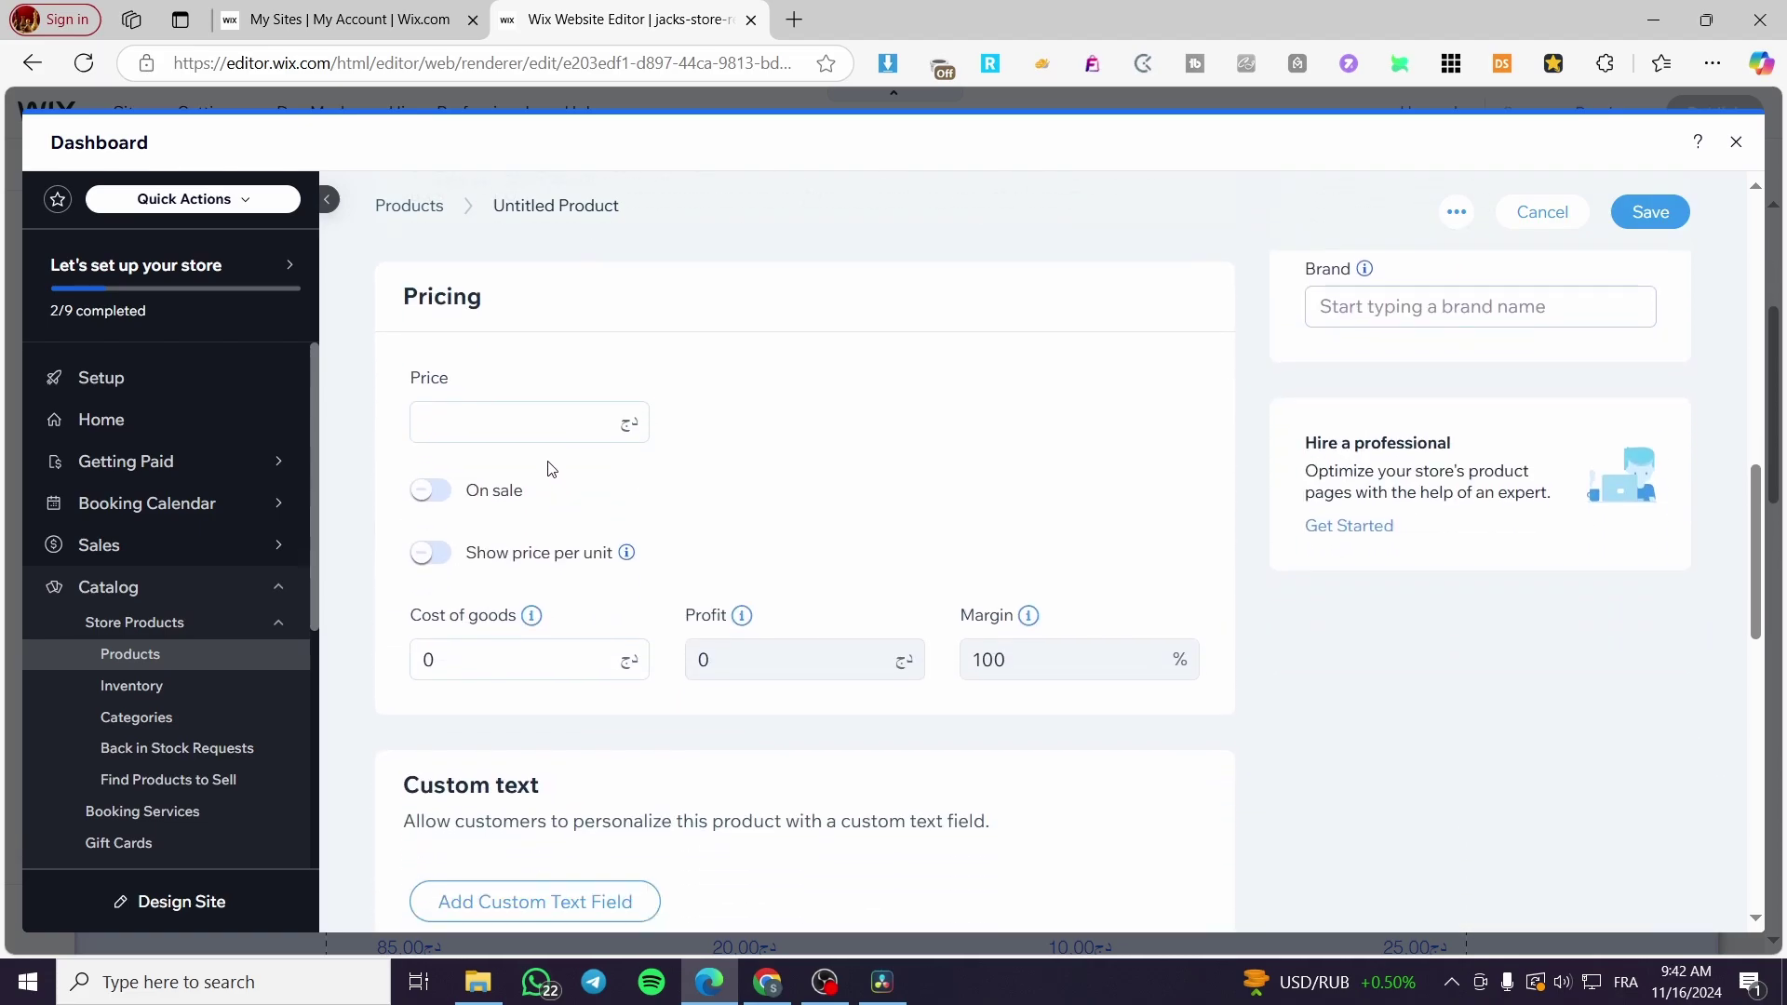
pyautogui.click(532, 434)
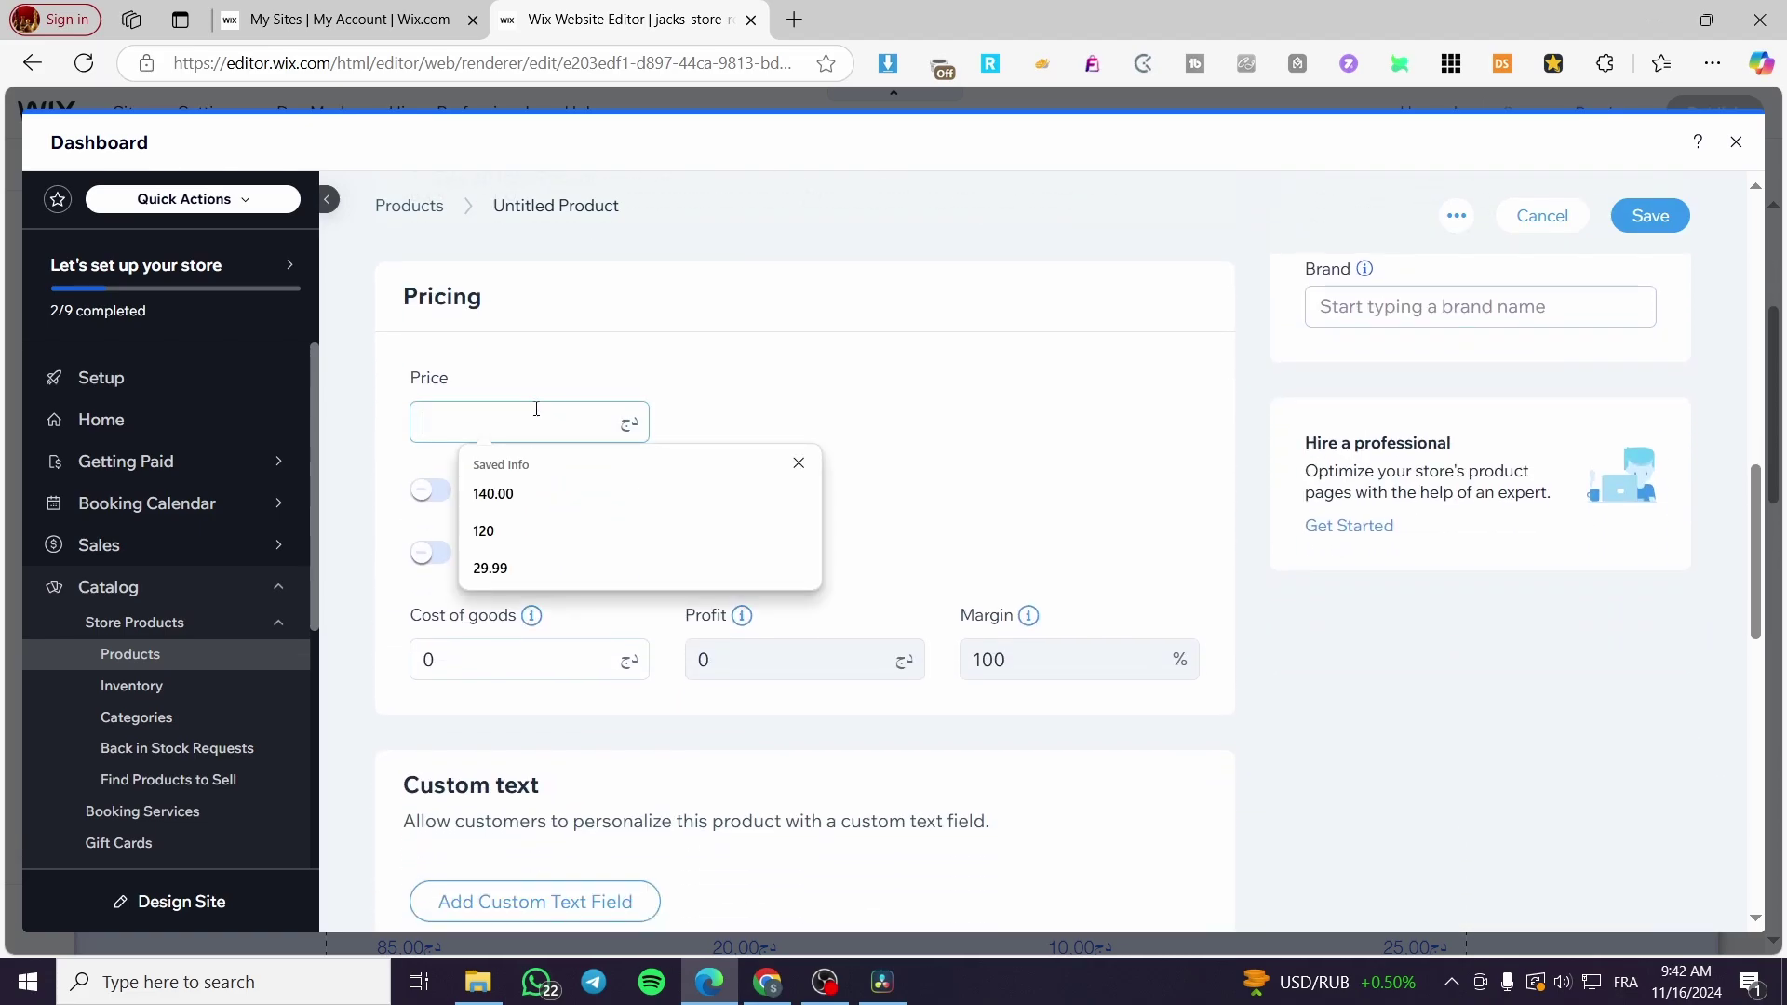
pyautogui.scroll(10, 712, 383)
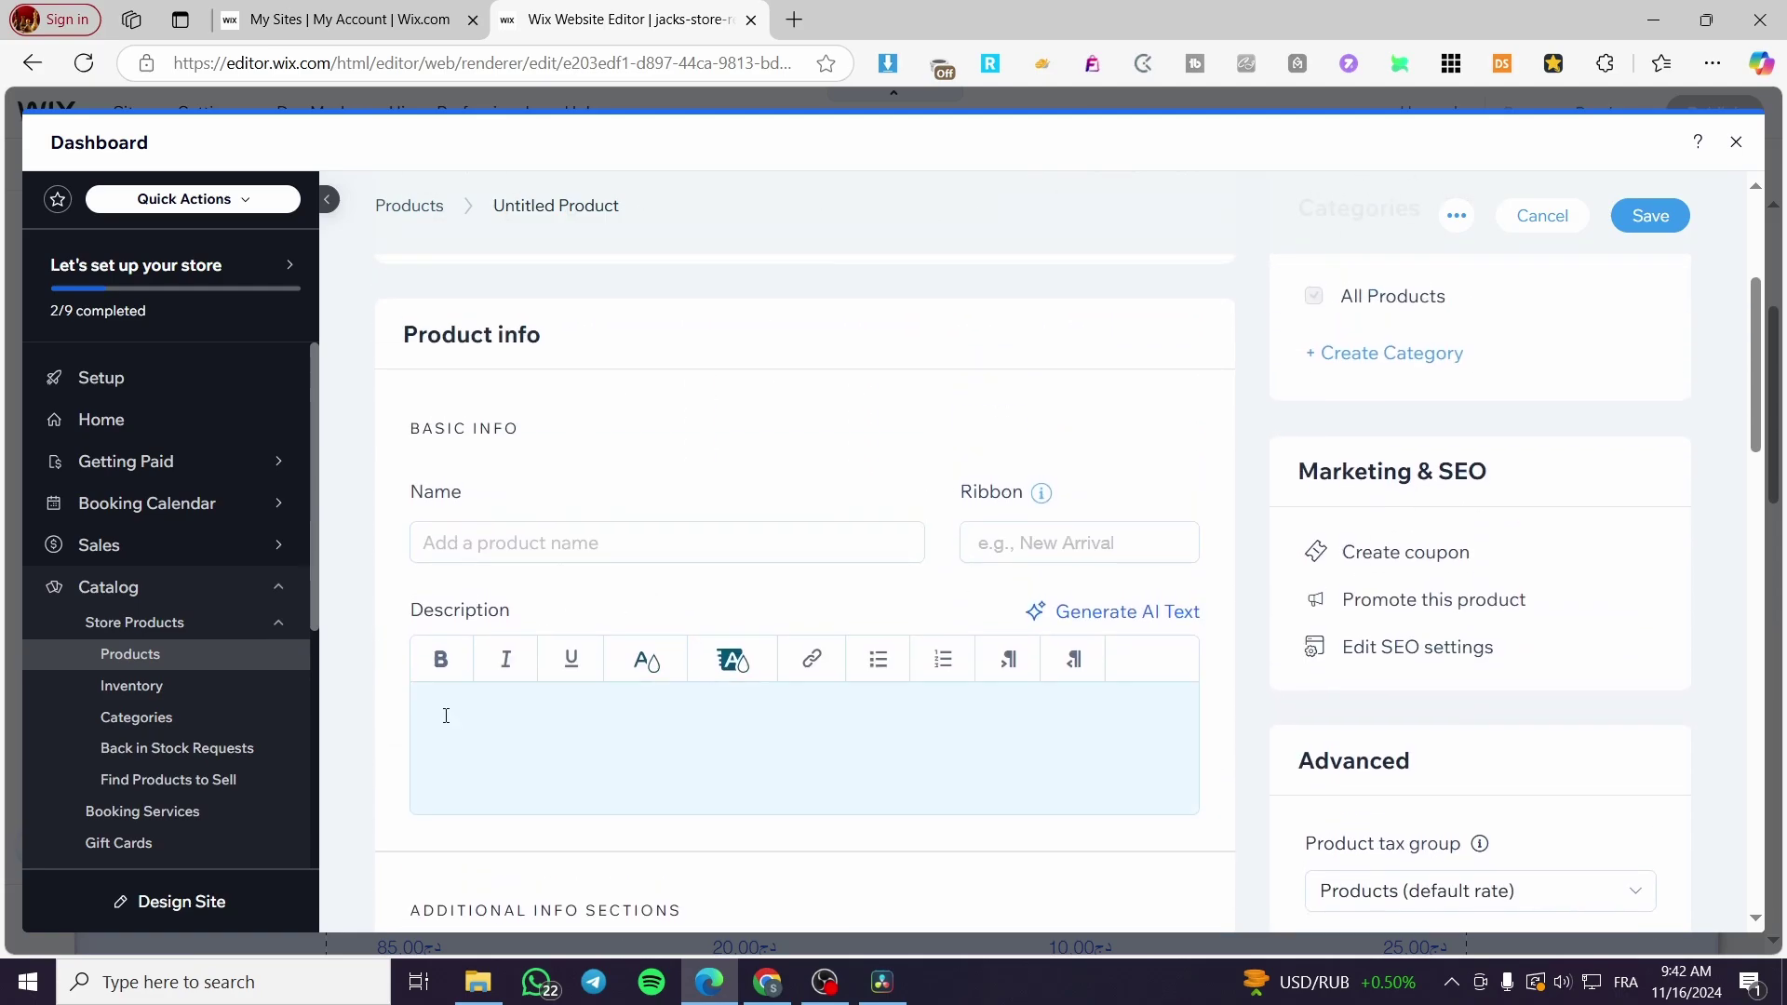
pyautogui.scroll(-3, 446, 715)
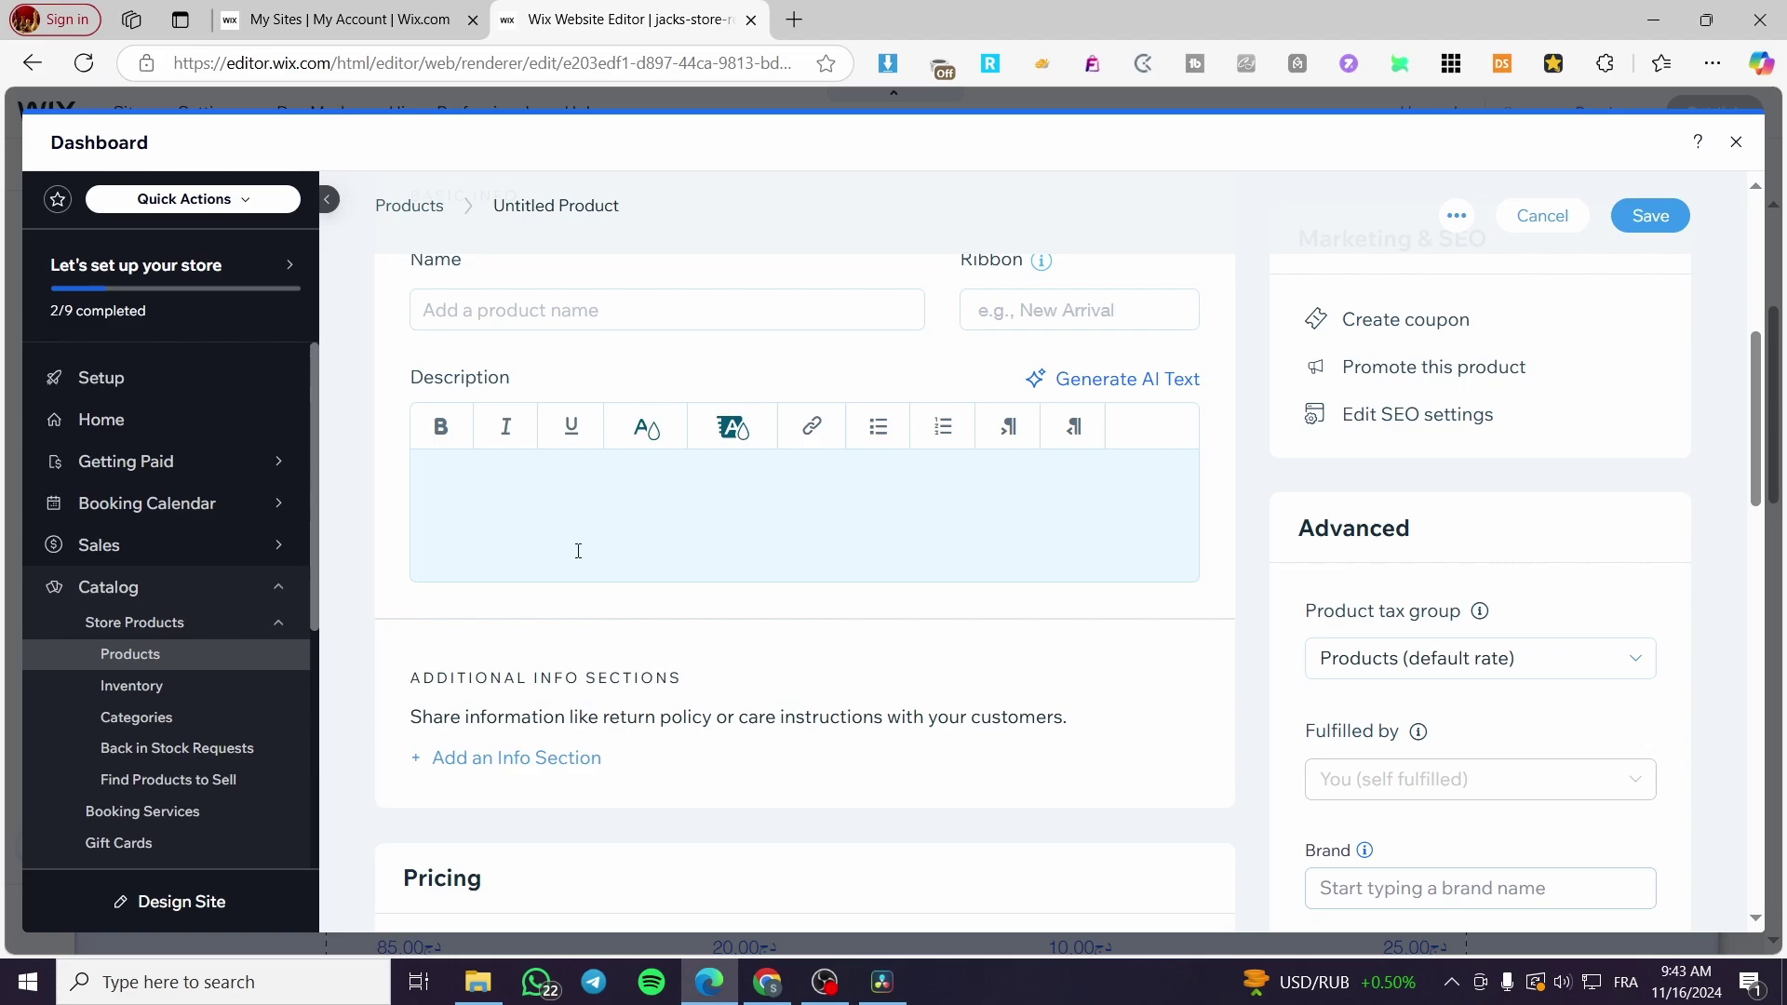
# Step: Enter '$120/day' as the new product's description and select the text
pyautogui.click(578, 551)
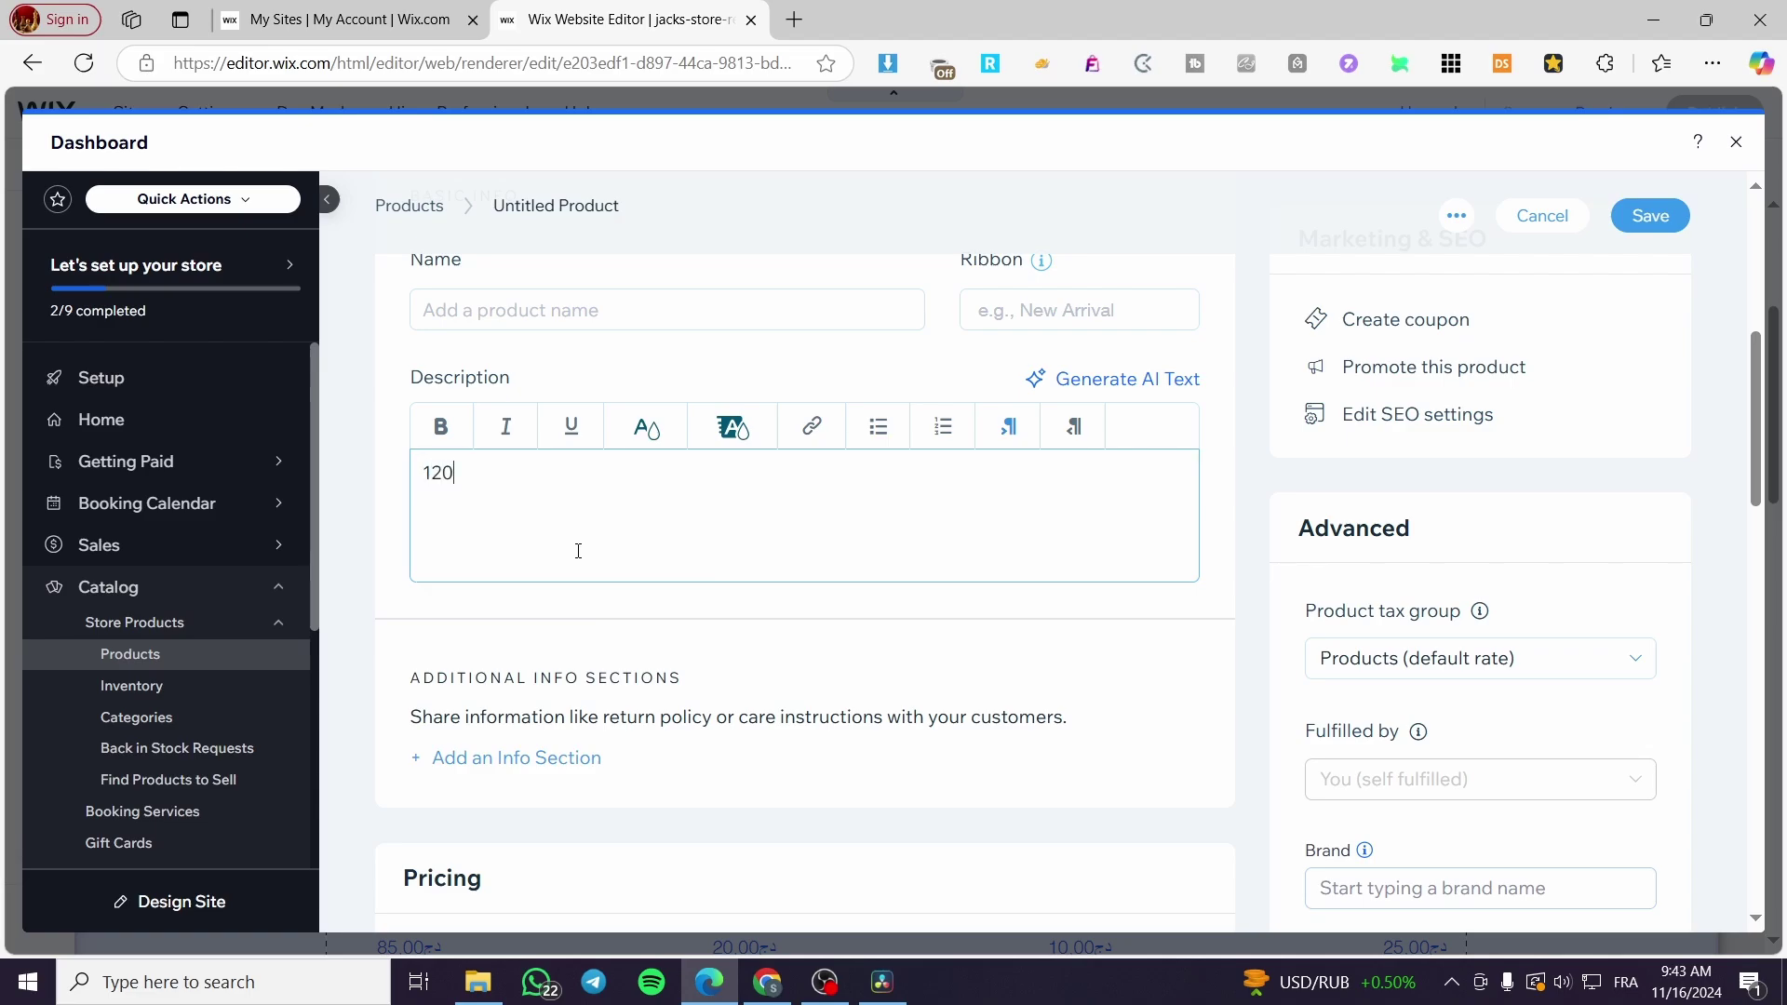
pyautogui.write('$')
pyautogui.hotkey('ctrl', 'a')
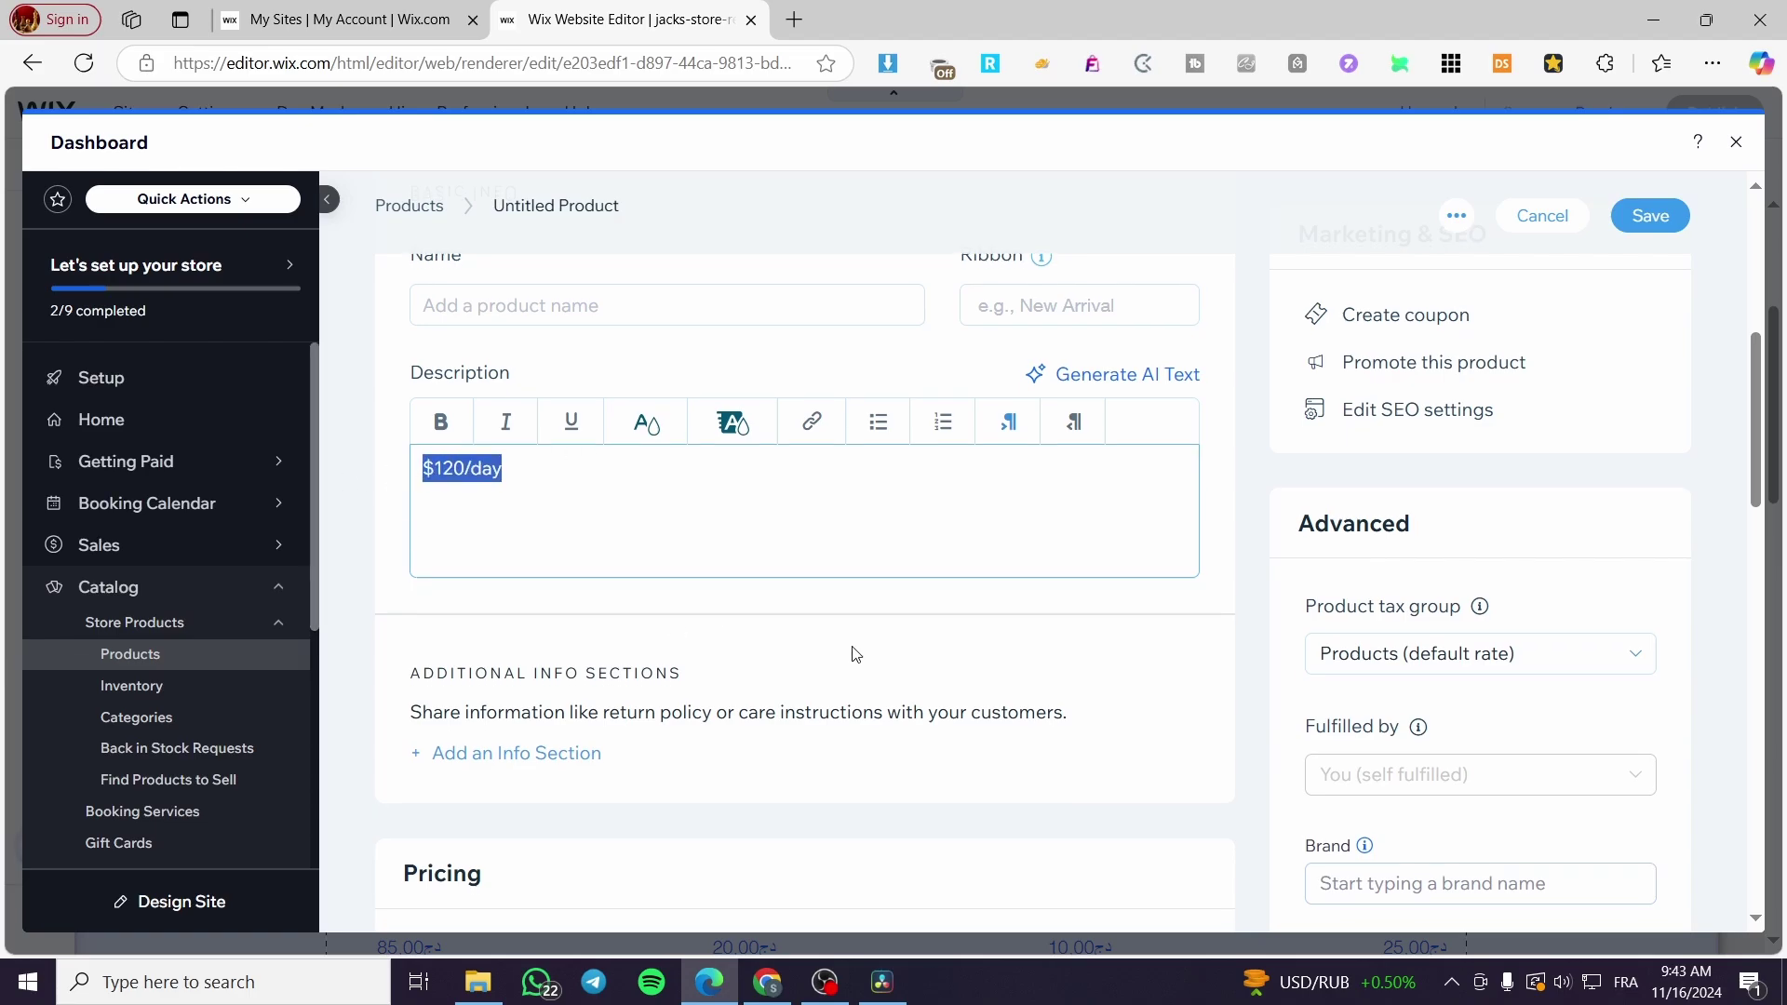
# Step: Review the rest of the product form, then close the dashboard to reach the All Products page
pyautogui.scroll(-10, 778, 630)
pyautogui.scroll(-6, 691, 629)
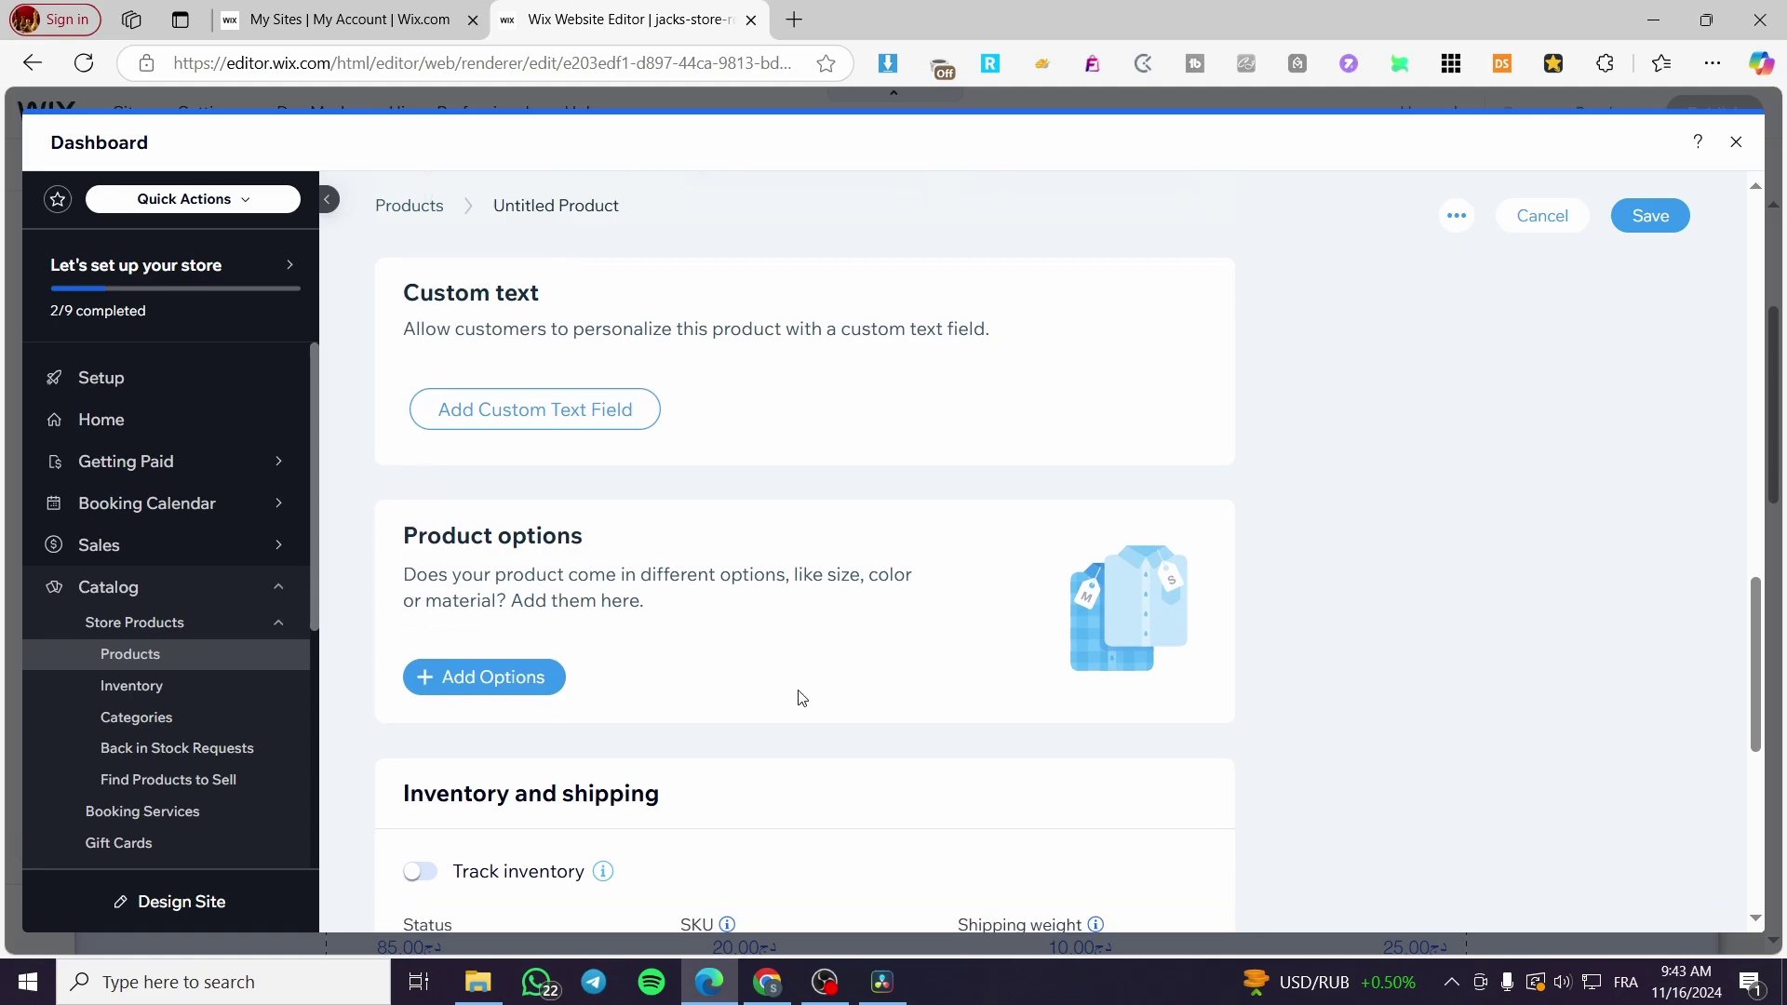
pyautogui.scroll(4, 483, 642)
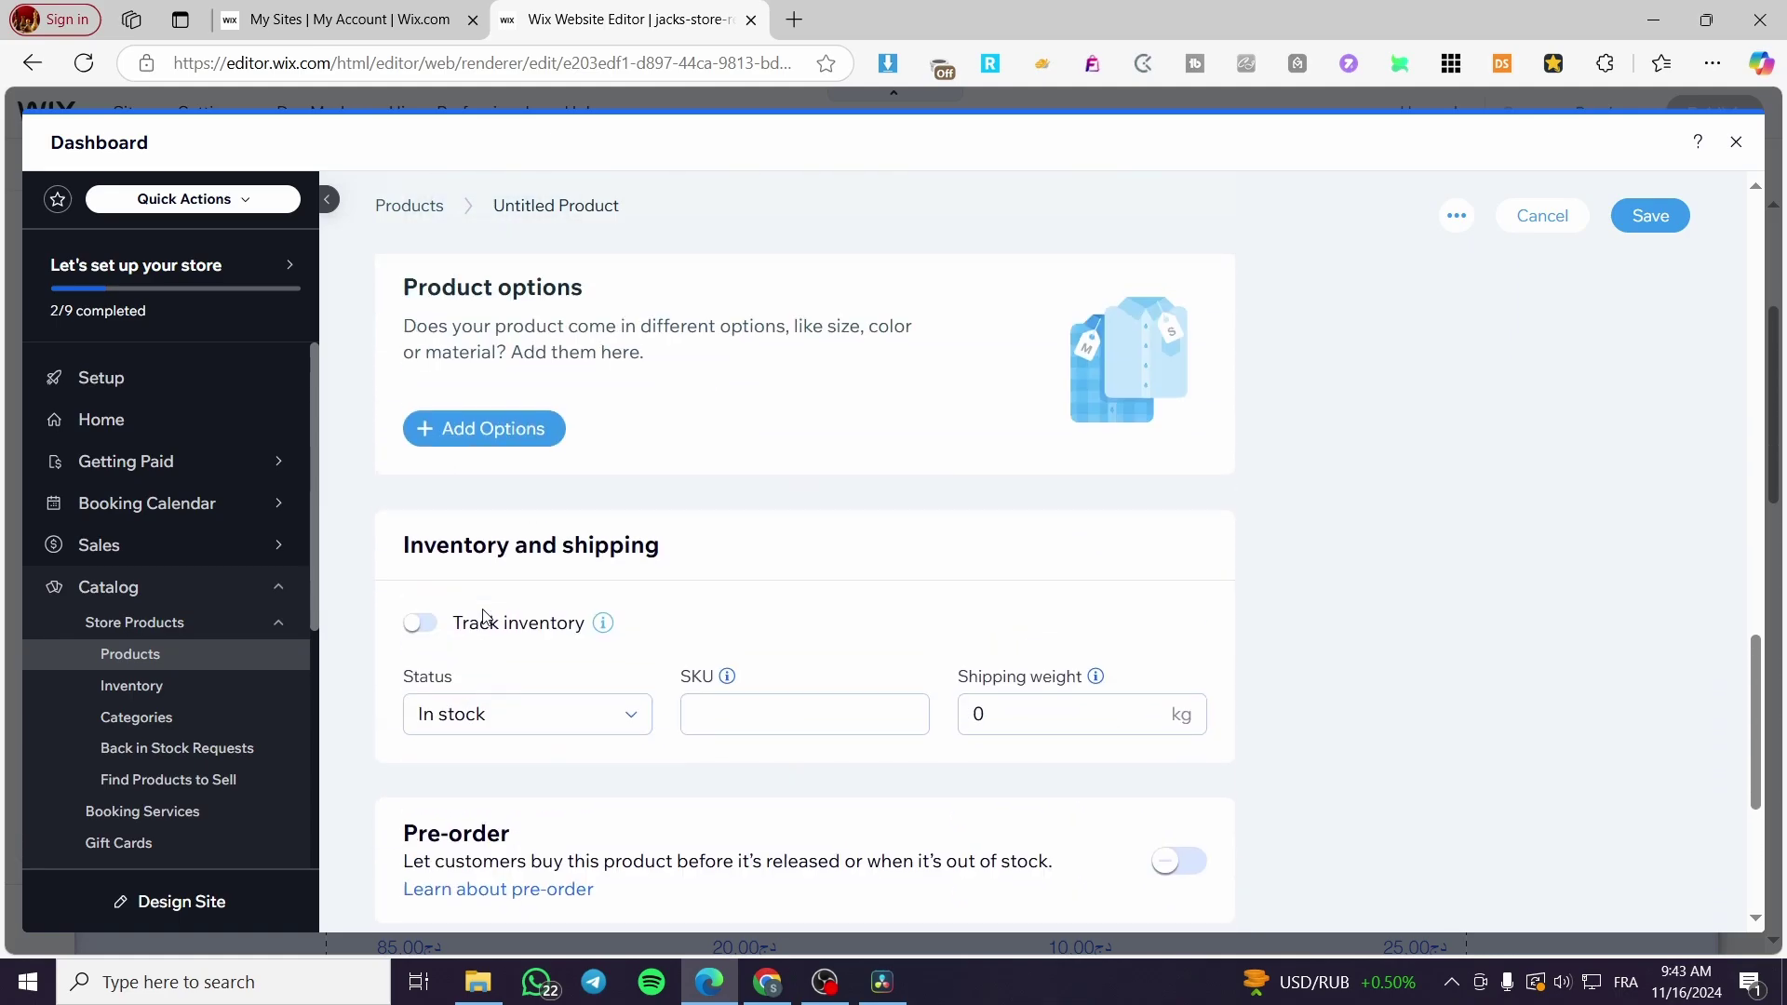
pyautogui.scroll(-1, 689, 590)
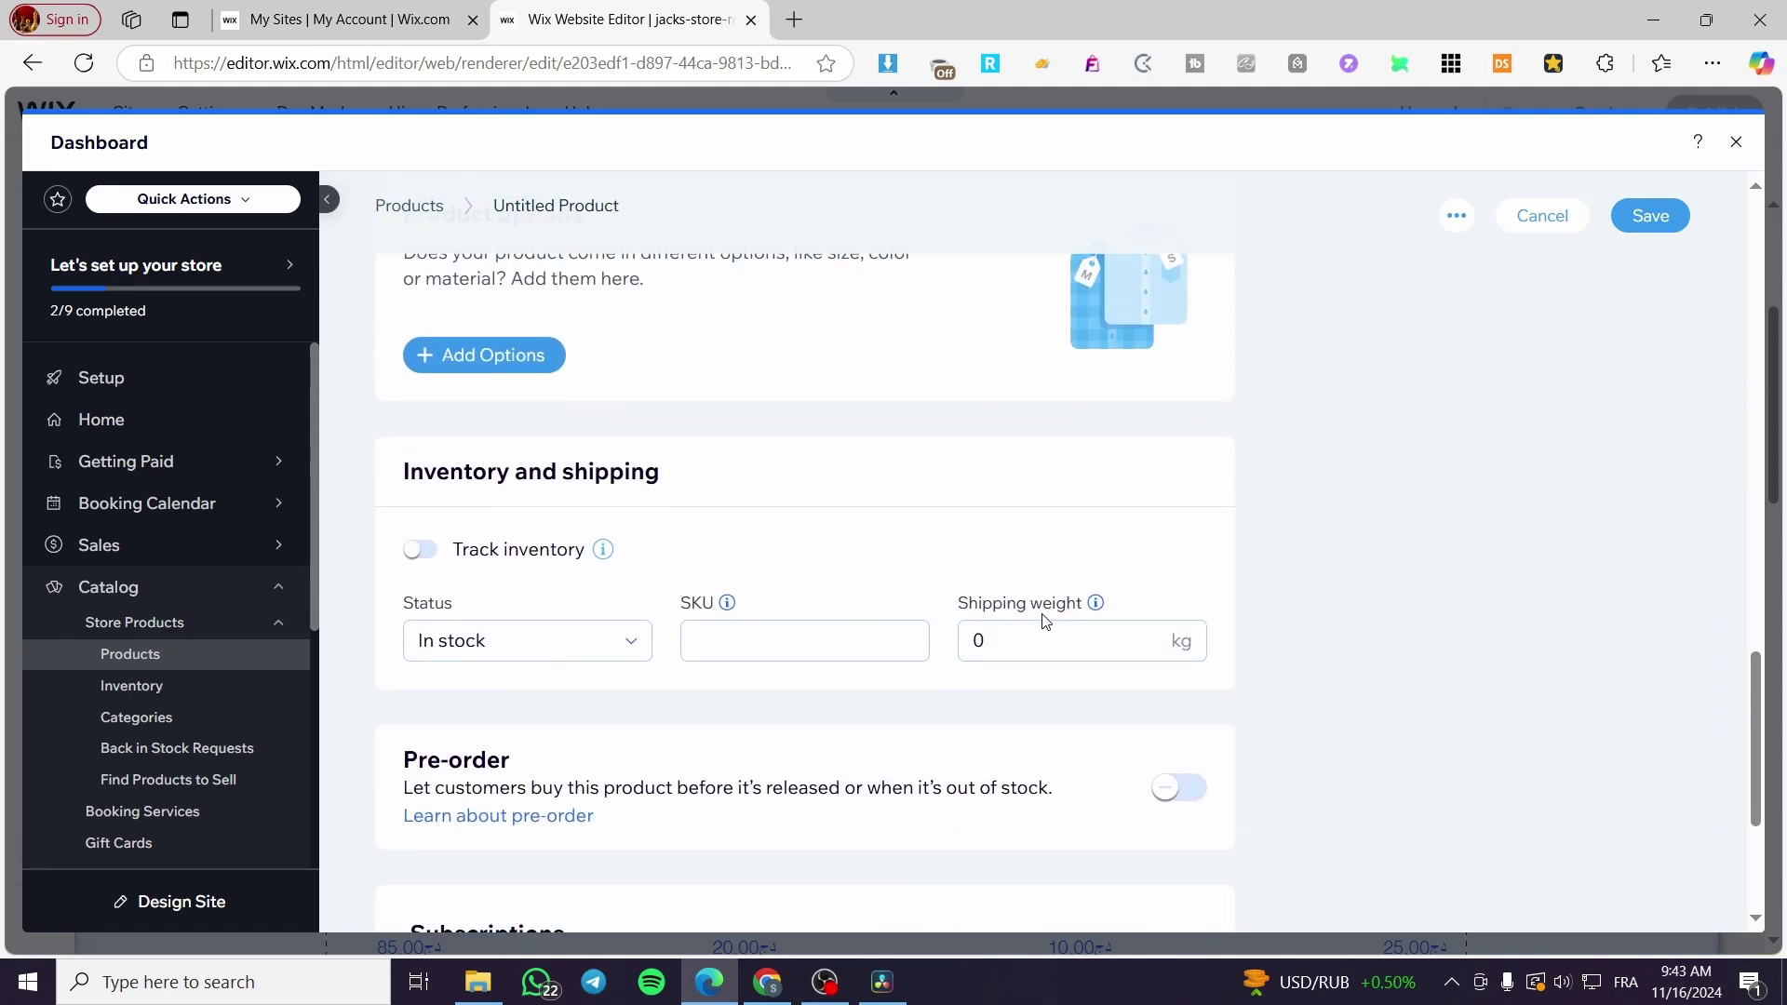
pyautogui.scroll(5, 568, 554)
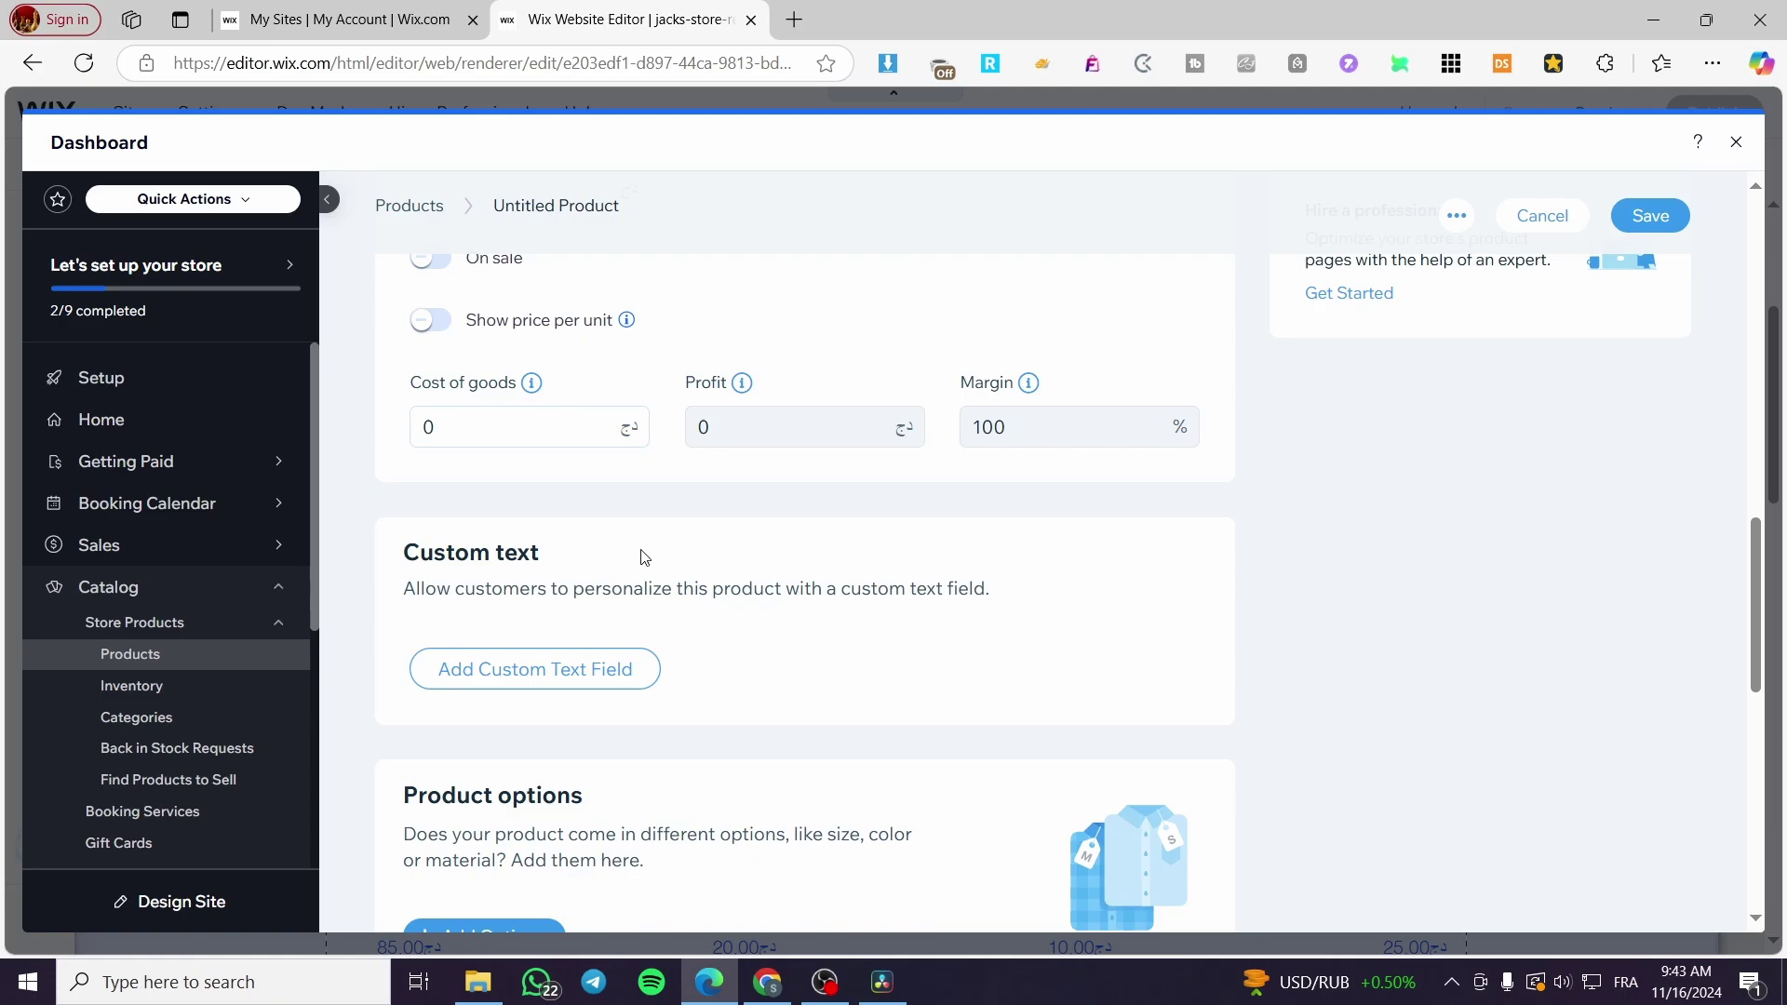
pyautogui.scroll(2, 651, 558)
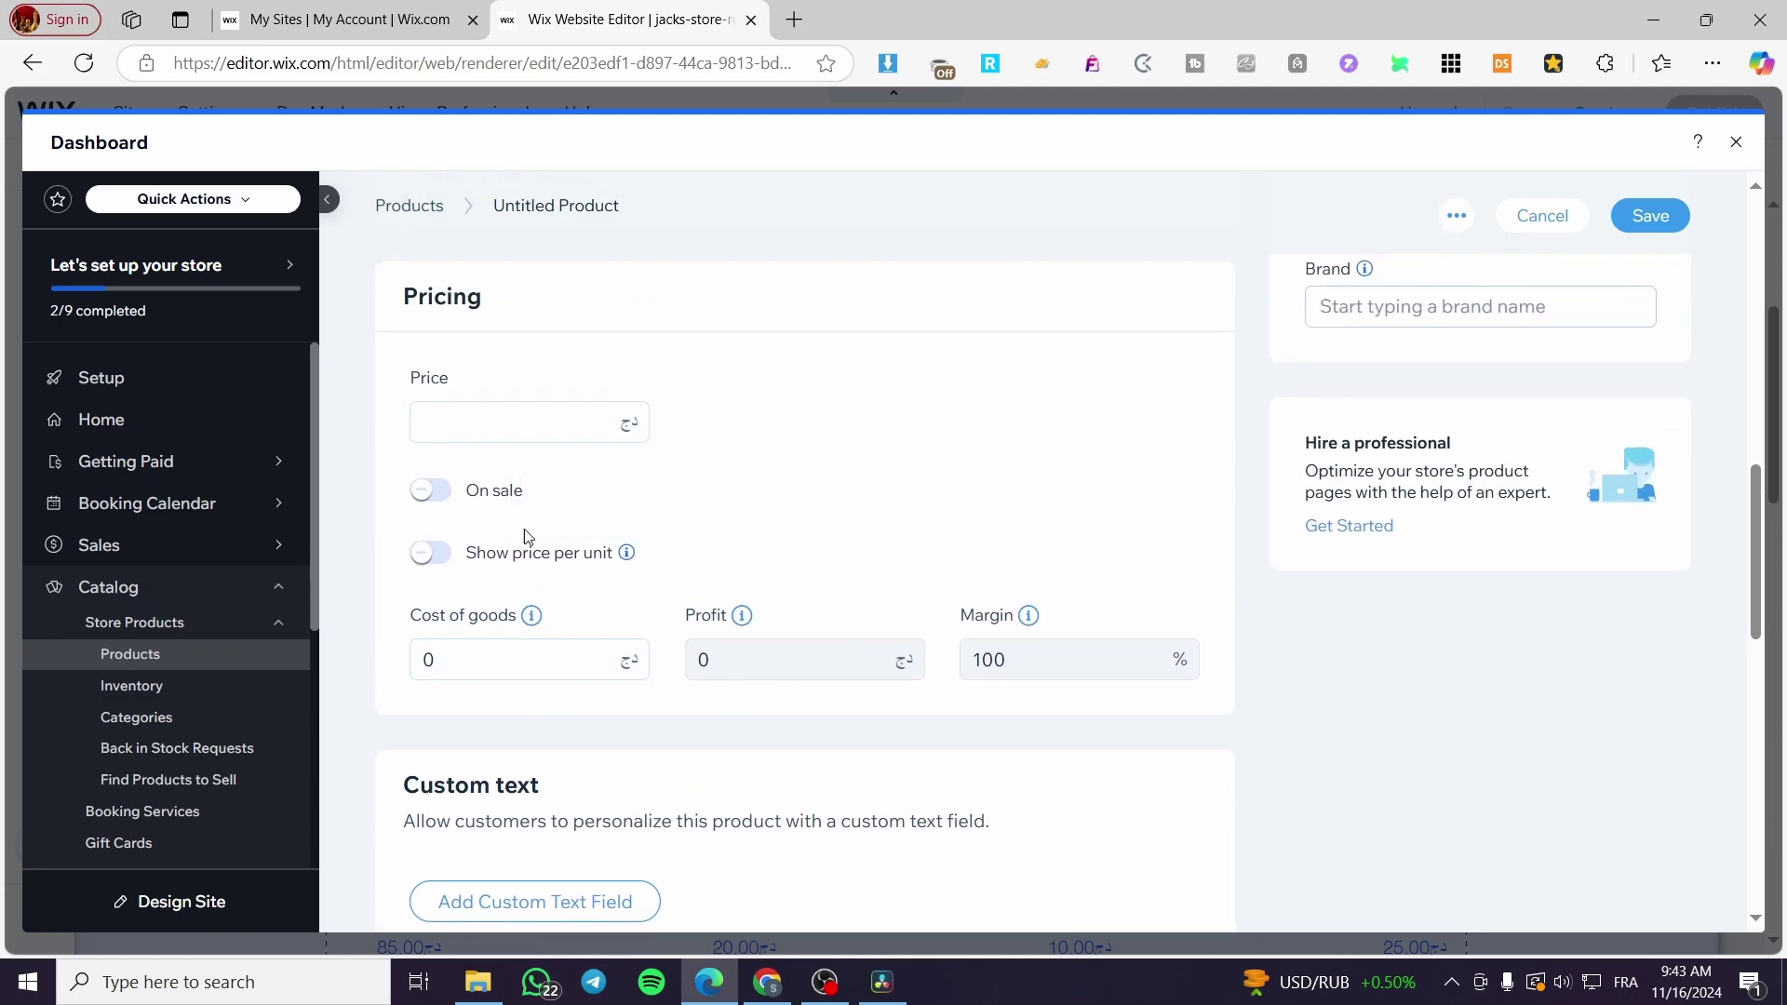
pyautogui.scroll(-5, 818, 719)
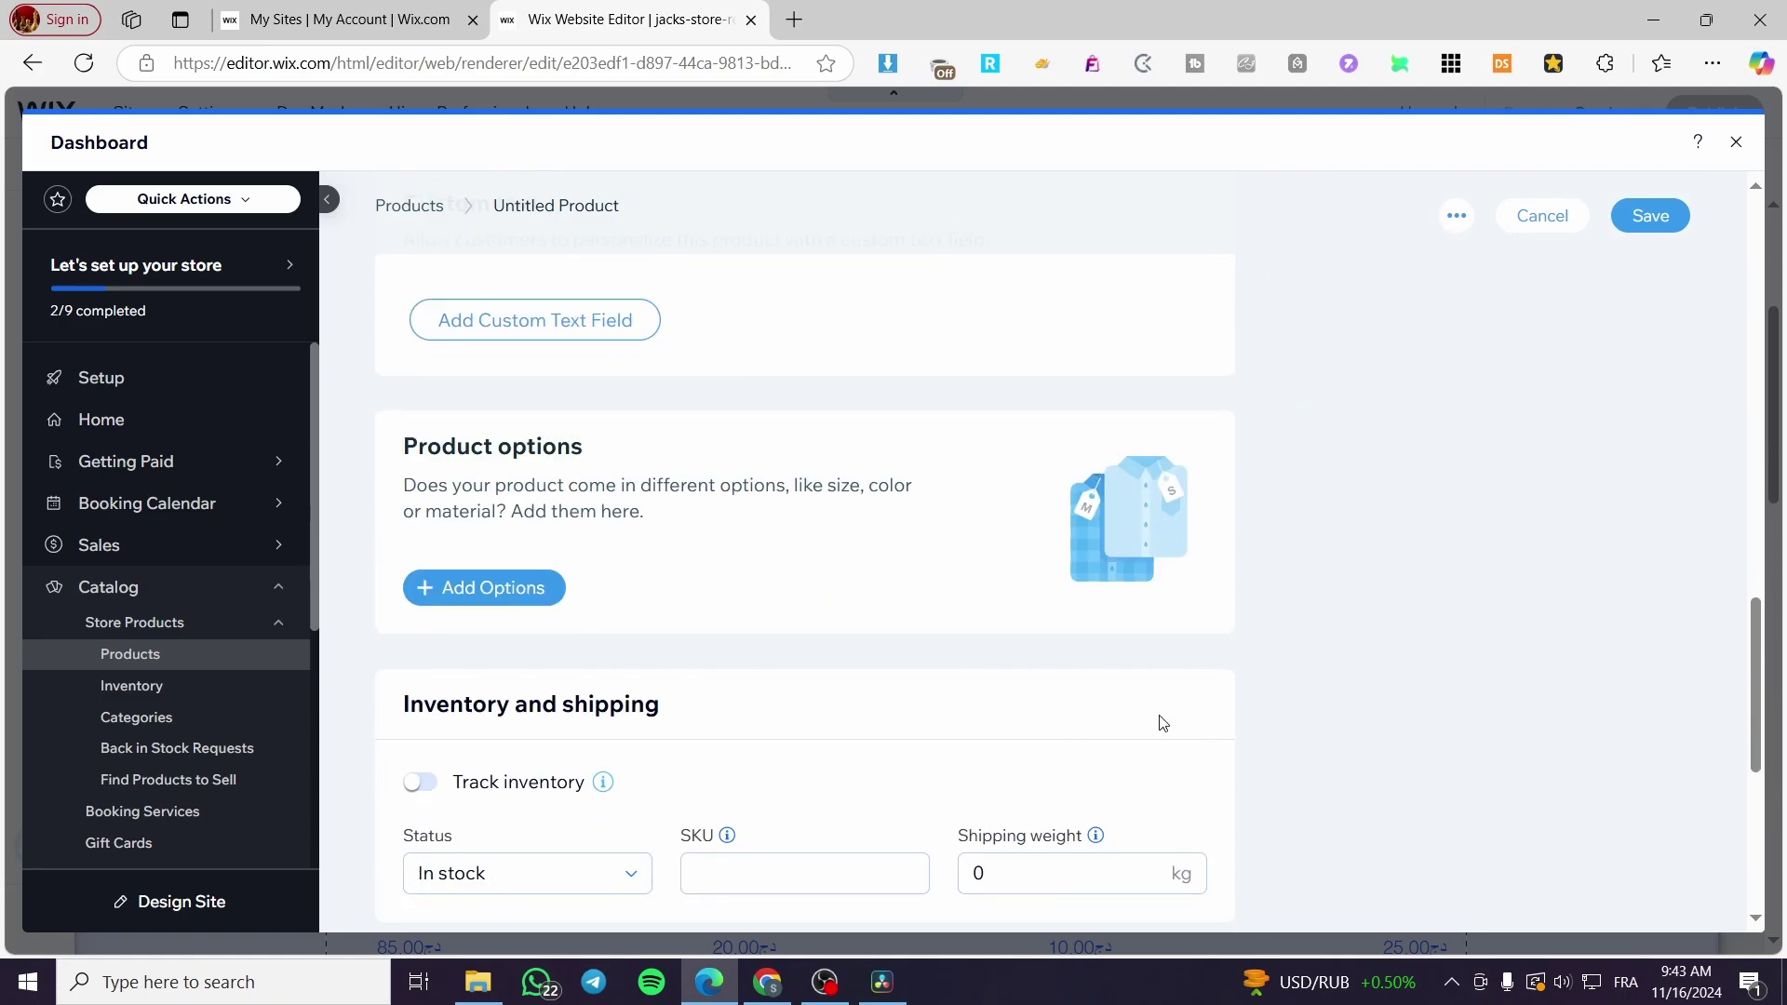
pyautogui.scroll(-2, 1028, 723)
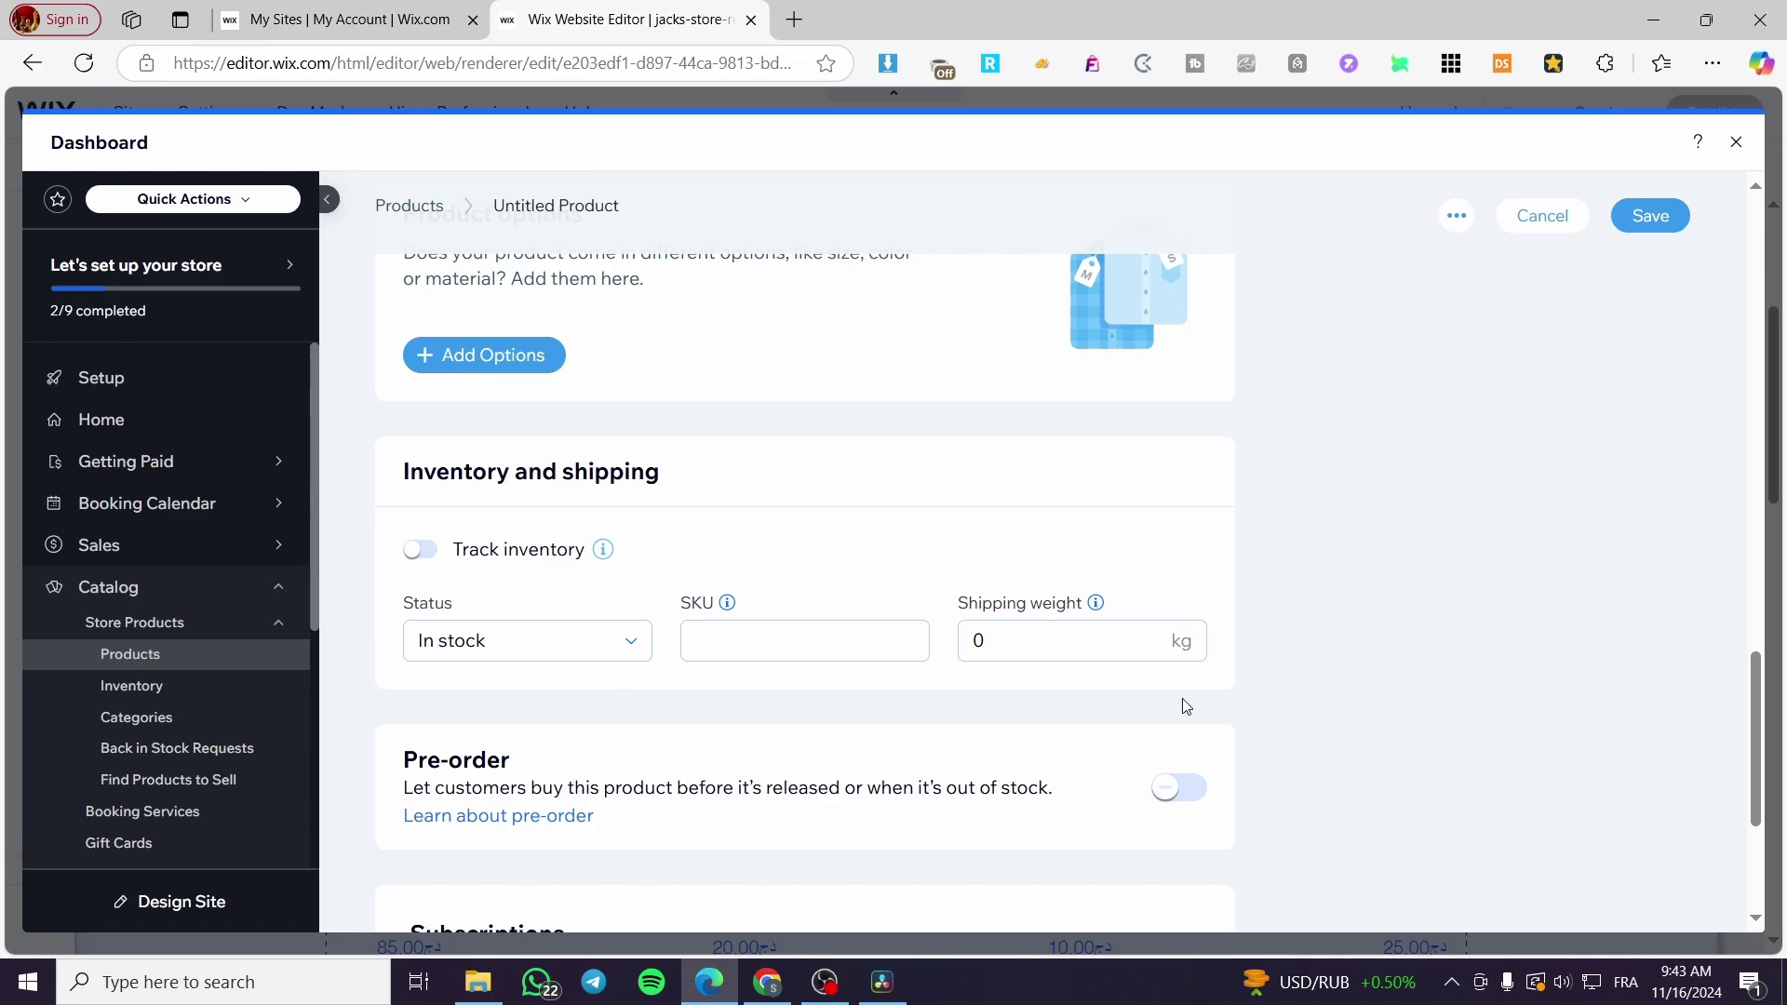
pyautogui.scroll(-3, 1186, 706)
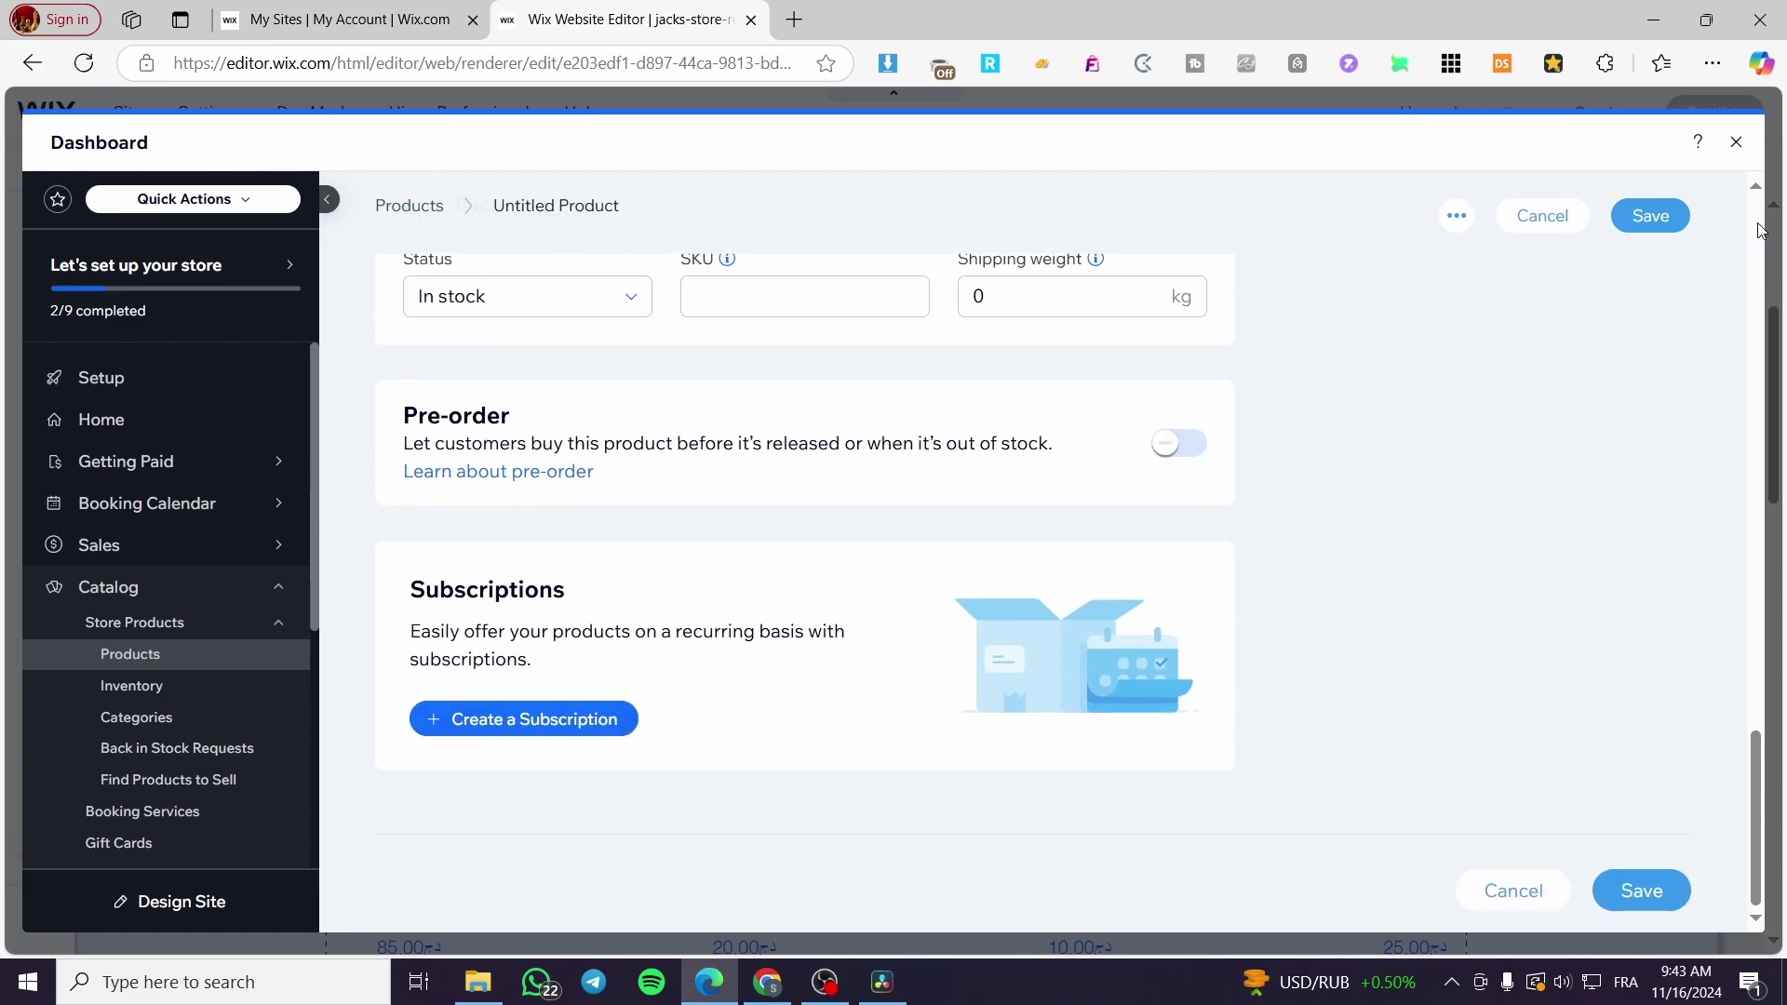
pyautogui.click(1736, 141)
pyautogui.scroll(4, 943, 558)
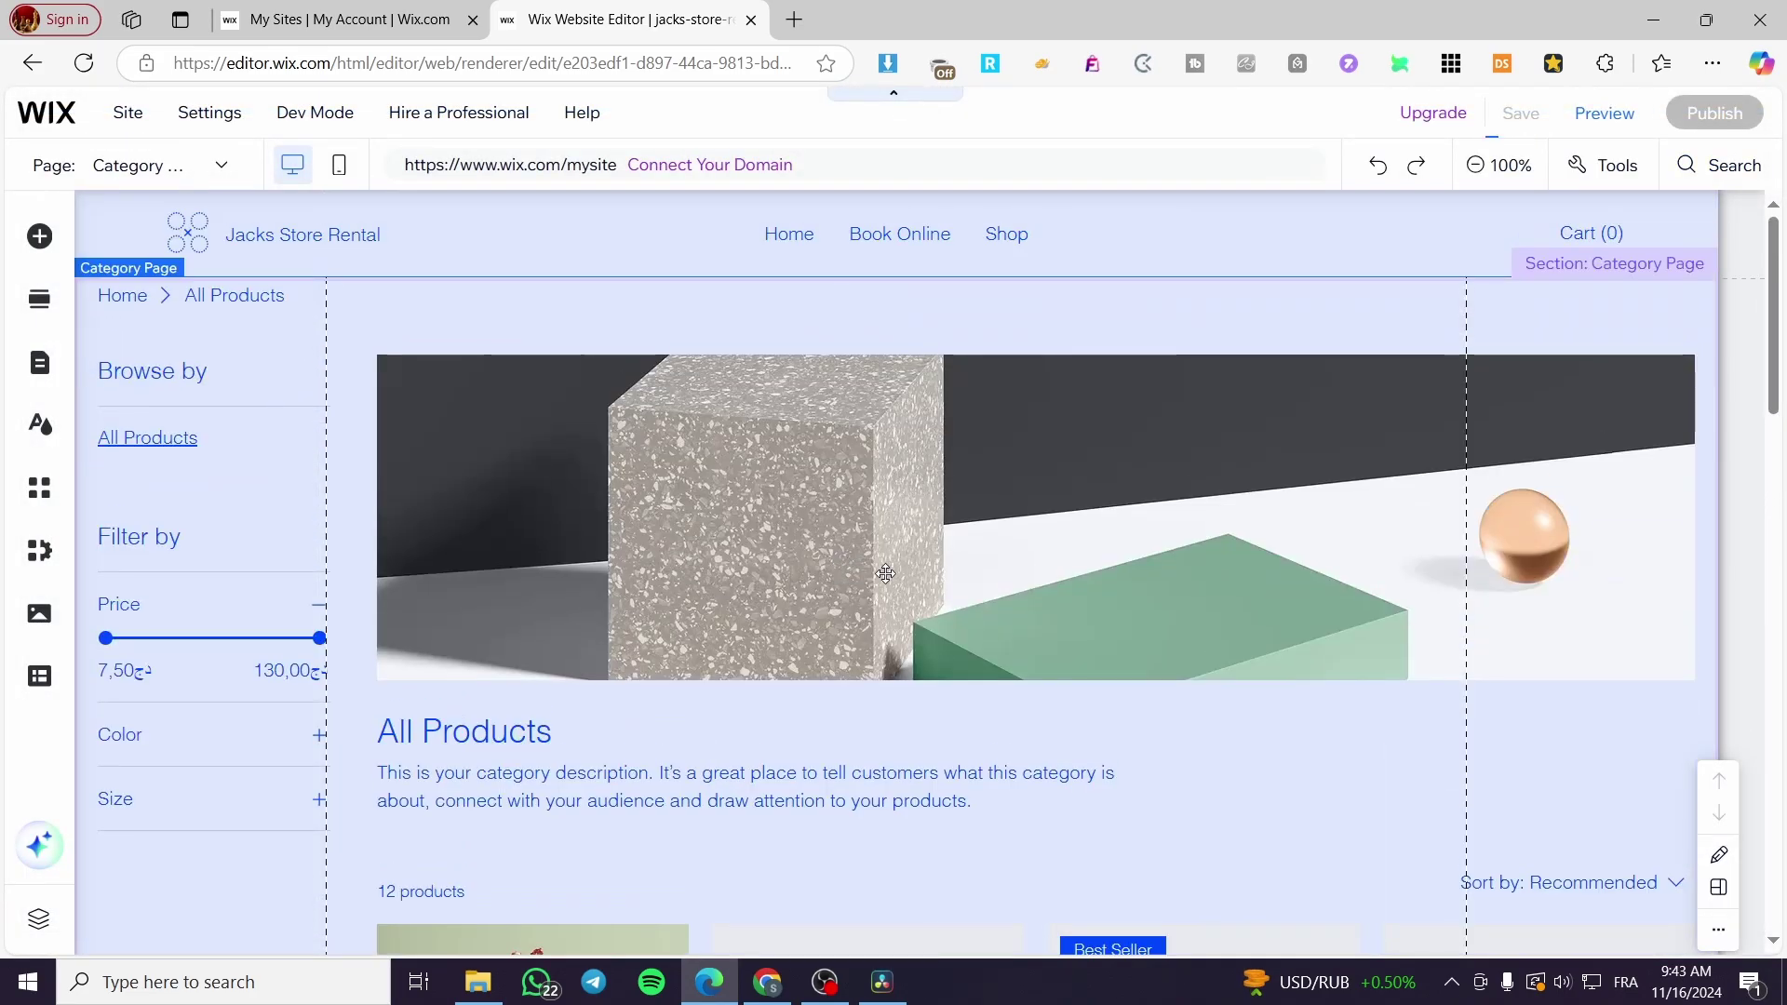